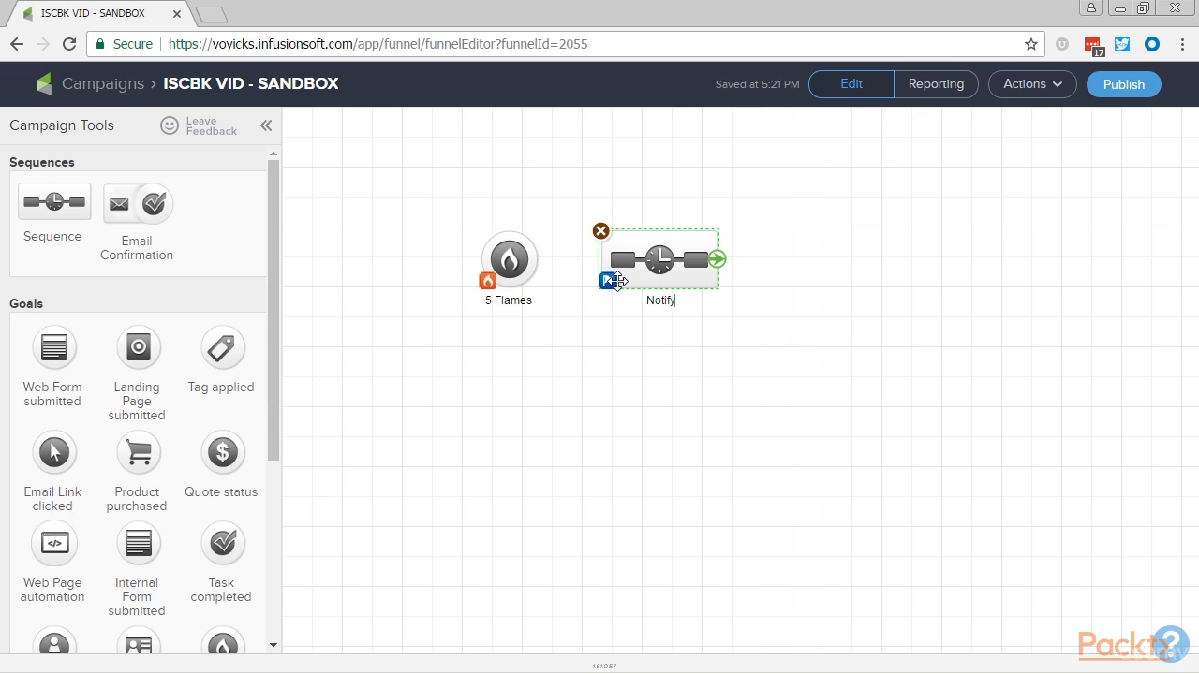
Connect the 5 Flames goal to the Notify Owner sequence and configure it to complete when the score increases to five flames
{"action": "left_click", "coordinate": [553, 277]}
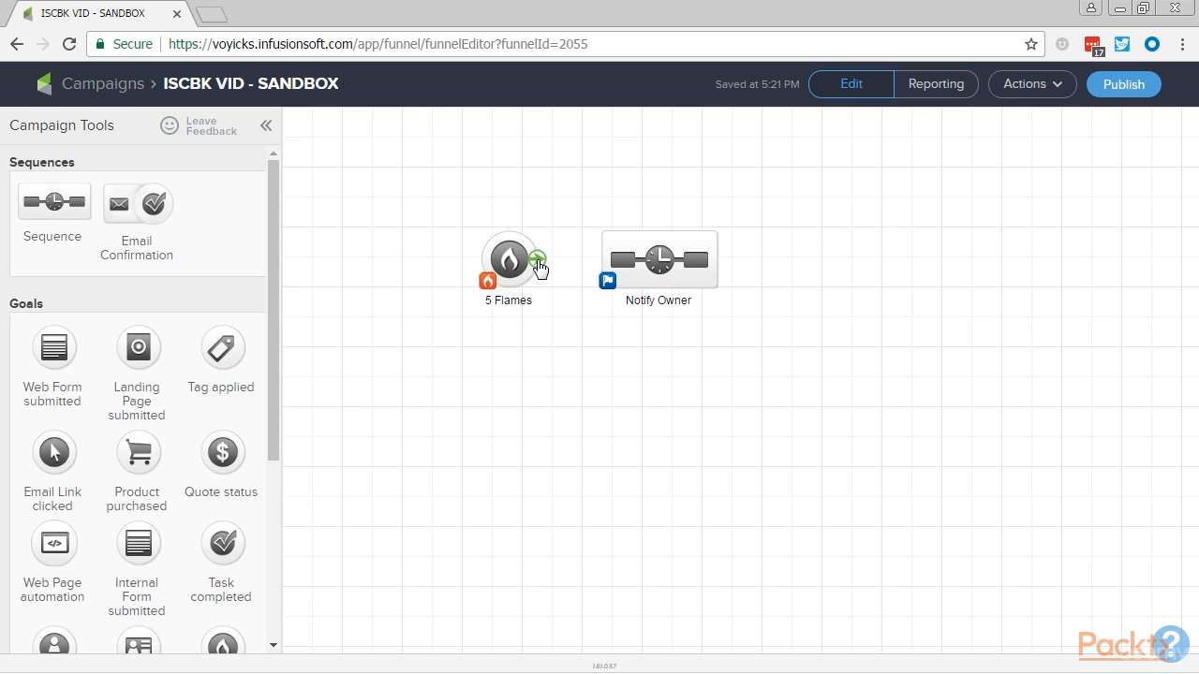
{"action": "left_click_drag", "start_coordinate": [537, 260], "coordinate": [622, 290]}
{"action": "double_click", "coordinate": [520, 267]}
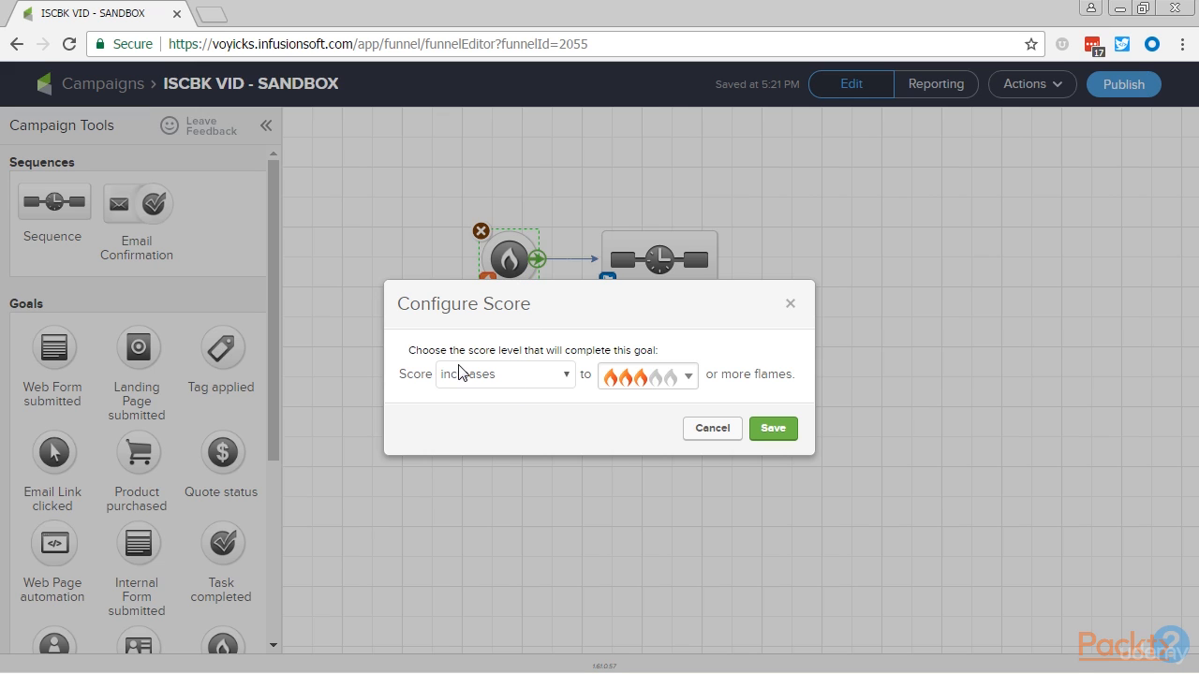
{"action": "left_click", "coordinate": [652, 378]}
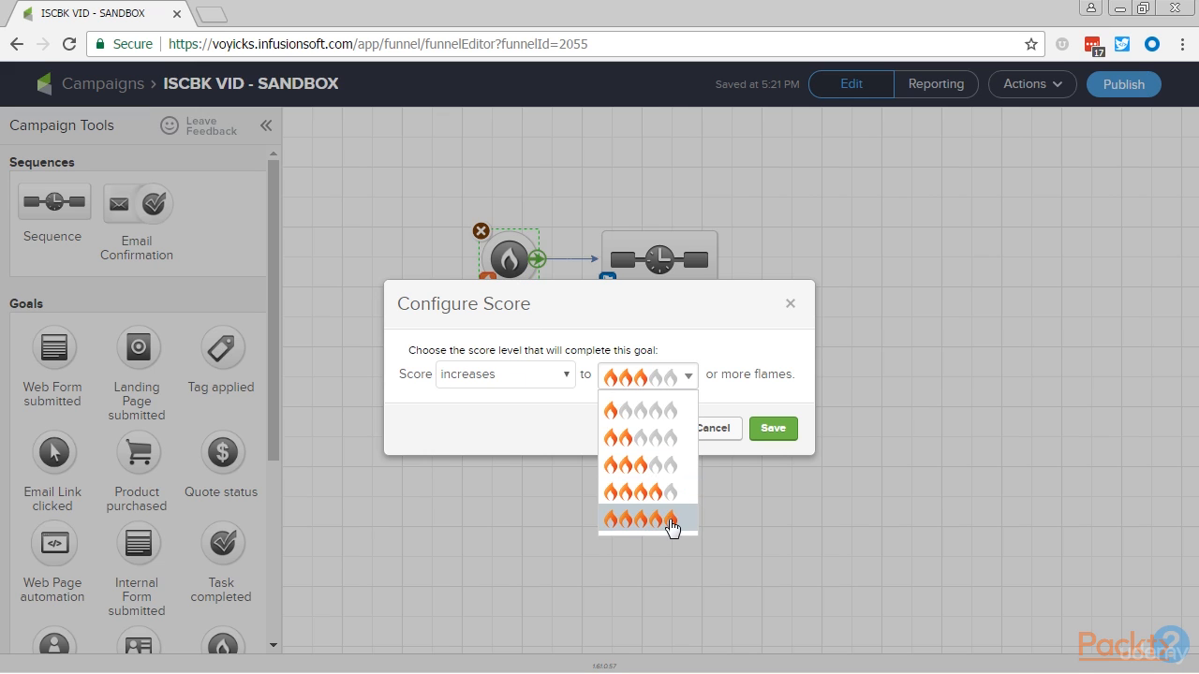
{"action": "left_click", "coordinate": [667, 523]}
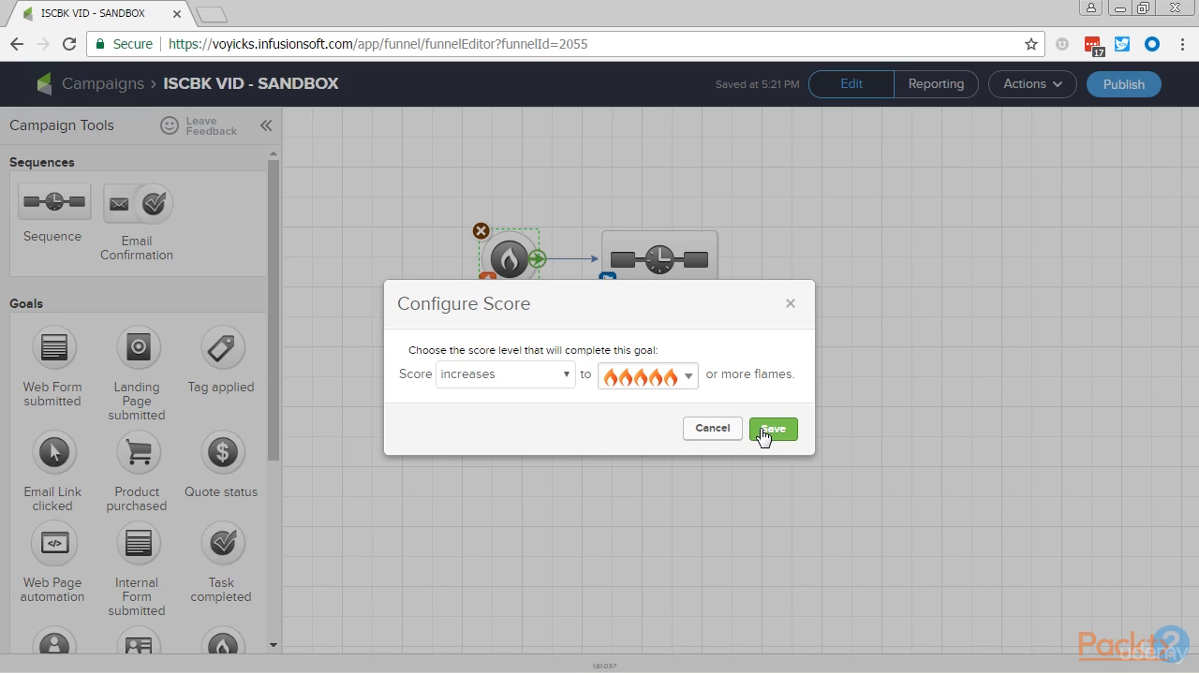
{"action": "left_click", "coordinate": [758, 429]}
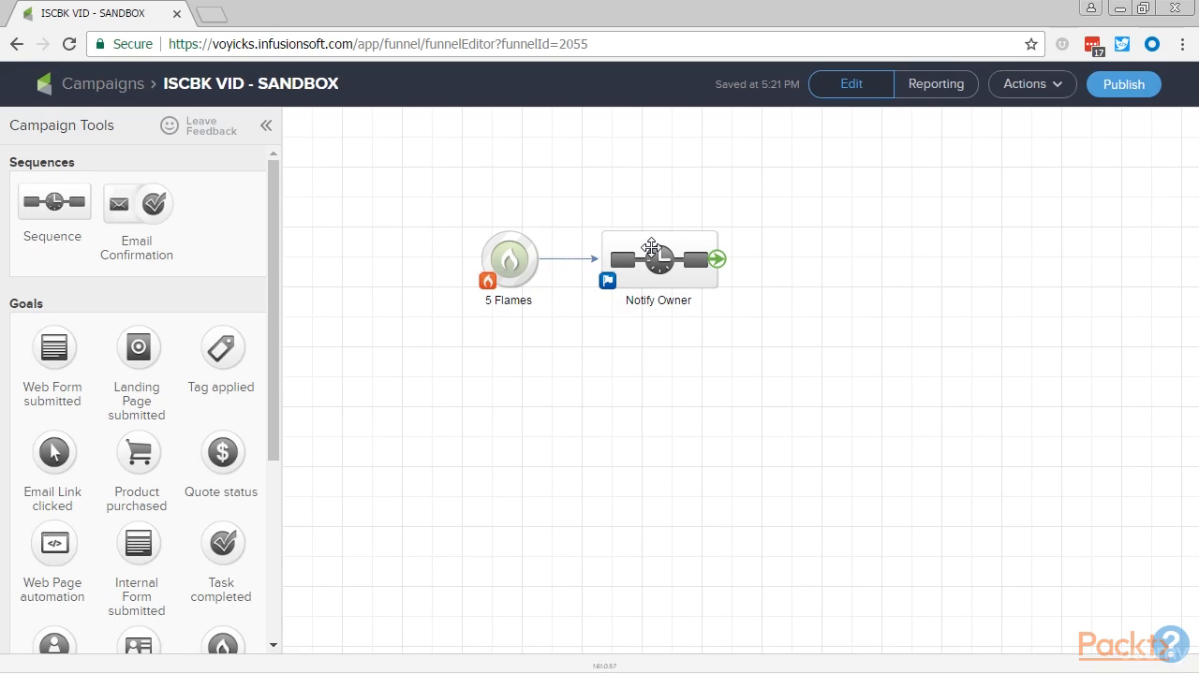
Open the Notify Owner sequence and add an email named "Owner Notification" after Start
{"action": "double_click", "coordinate": [651, 251]}
{"action": "left_click_drag", "start_coordinate": [45, 325], "coordinate": [493, 225]}
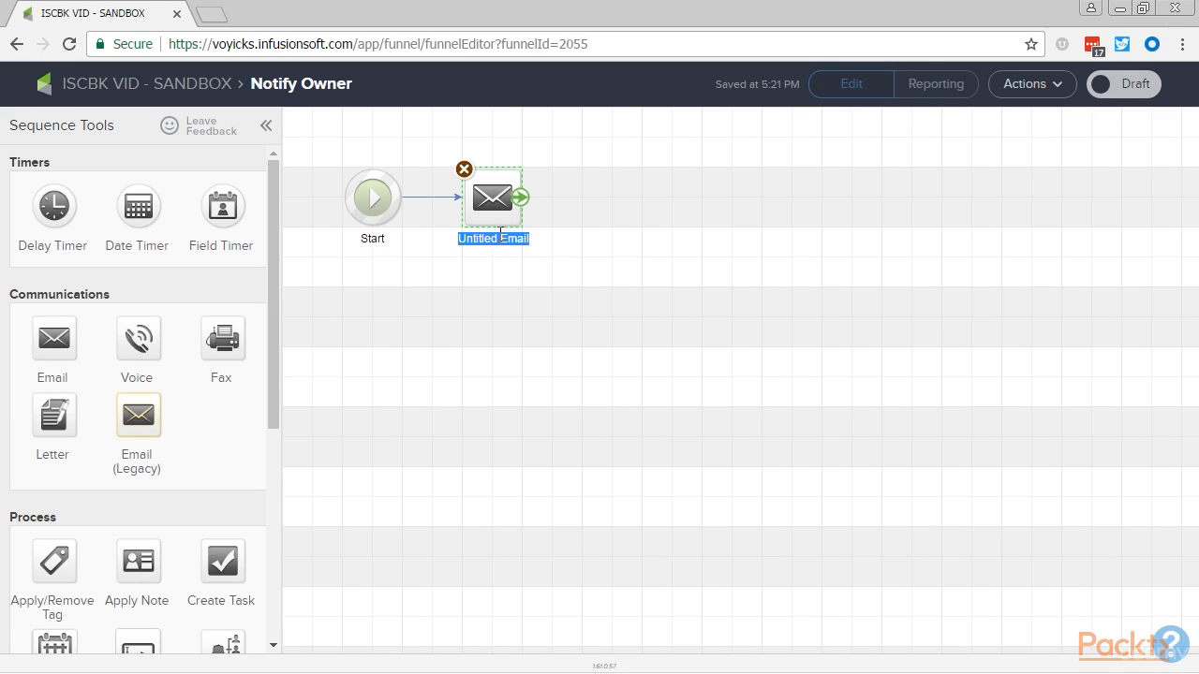
{"action": "type", "text": "otify"}
{"action": "key", "text": "BackSpace"}
{"action": "key", "text": "BackSpace"}
{"action": "key", "text": "BackSpace"}
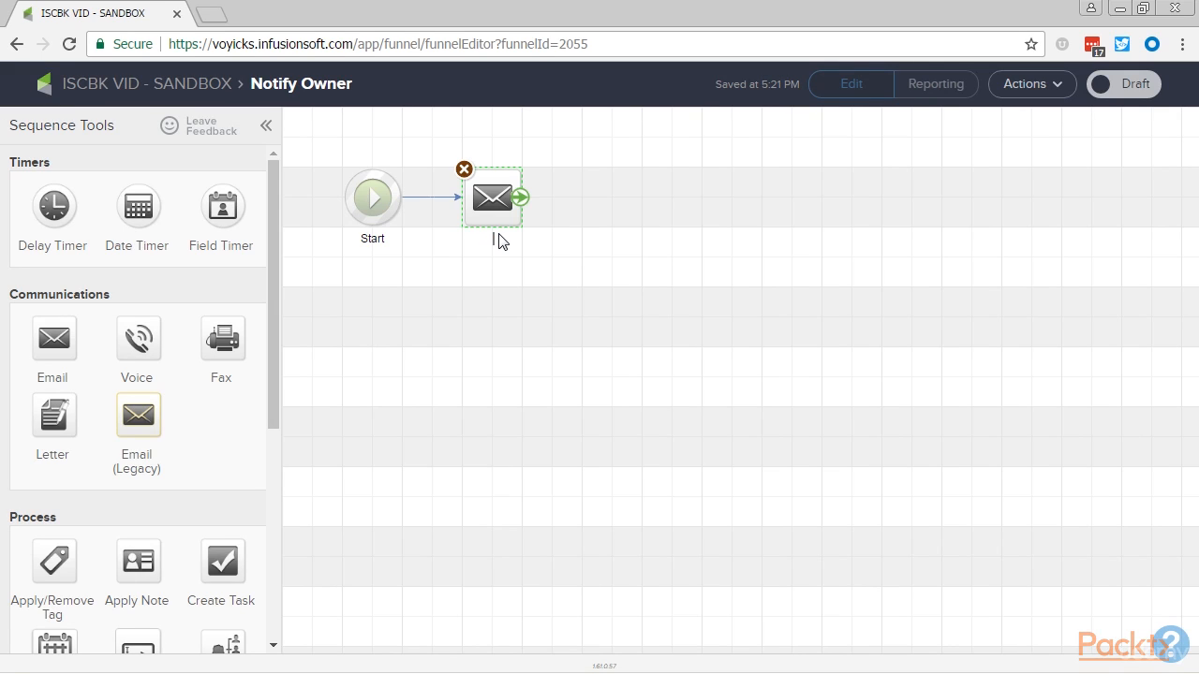
{"action": "type", "text": "Owner Notification"}
Open the Owner Notification email, create it as a blank email and expand its header fields
{"action": "double_click", "coordinate": [499, 201]}
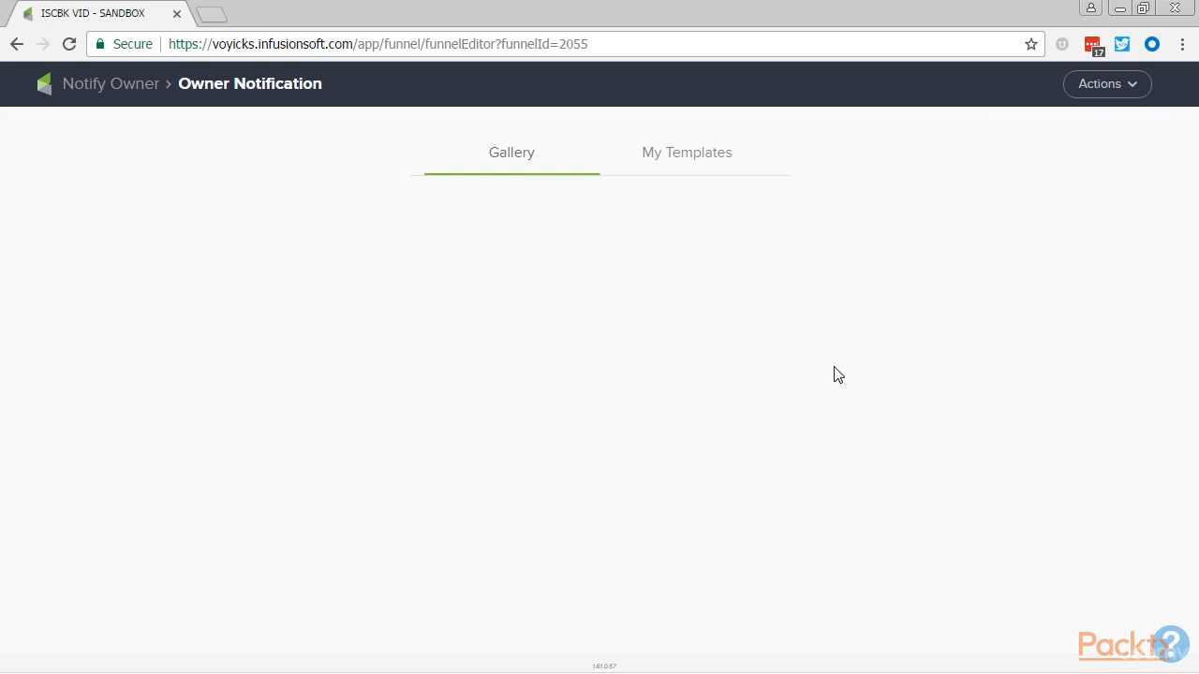
{"action": "left_click", "coordinate": [1099, 85]}
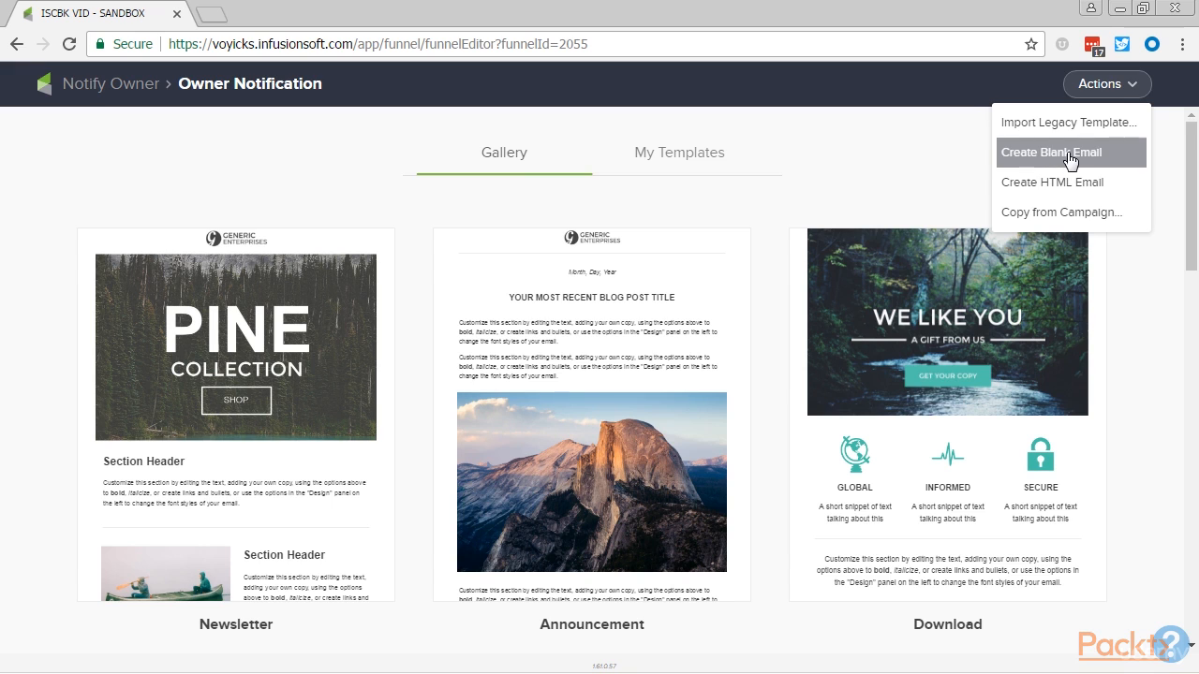
{"action": "left_click", "coordinate": [1067, 158]}
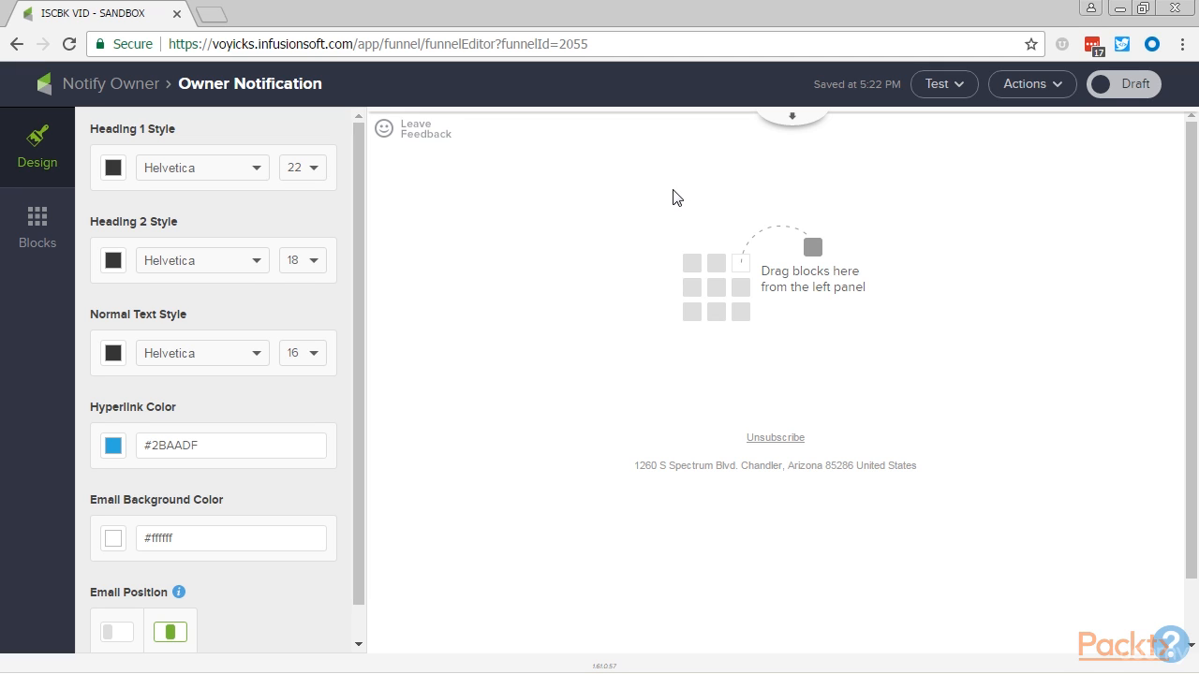
{"action": "left_click", "coordinate": [790, 116]}
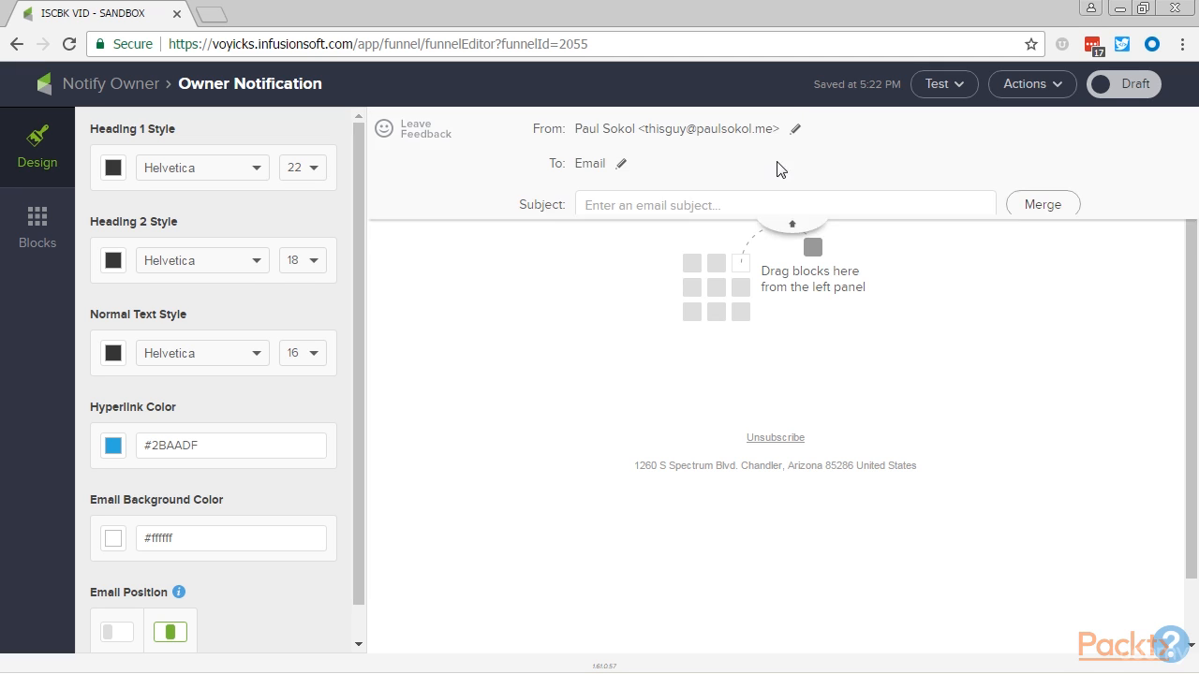
{"action": "left_click", "coordinate": [621, 164]}
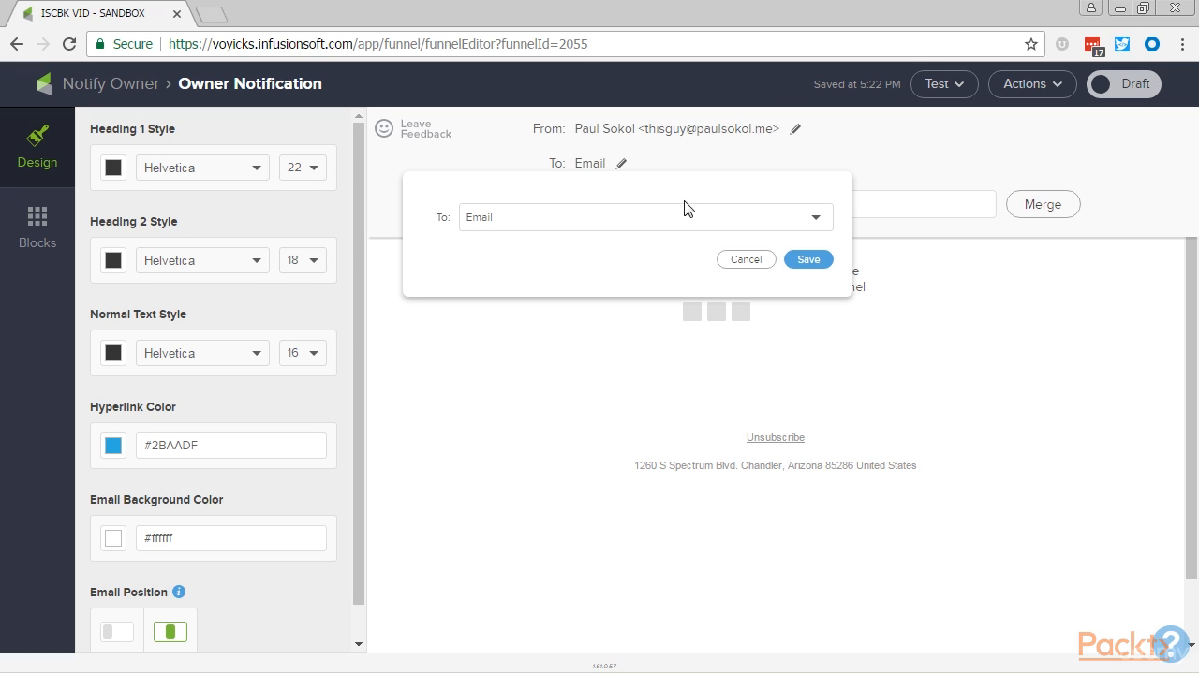
{"action": "left_click", "coordinate": [681, 217]}
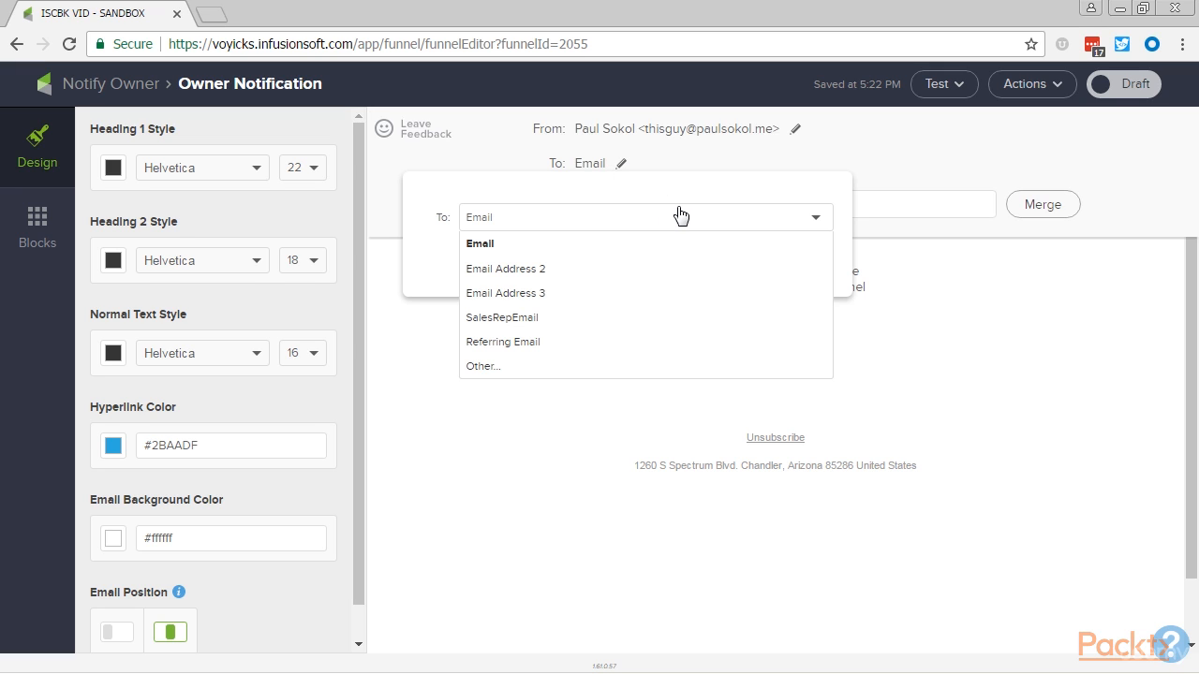
{"action": "left_click", "coordinate": [568, 367]}
{"action": "left_click", "coordinate": [545, 255]}
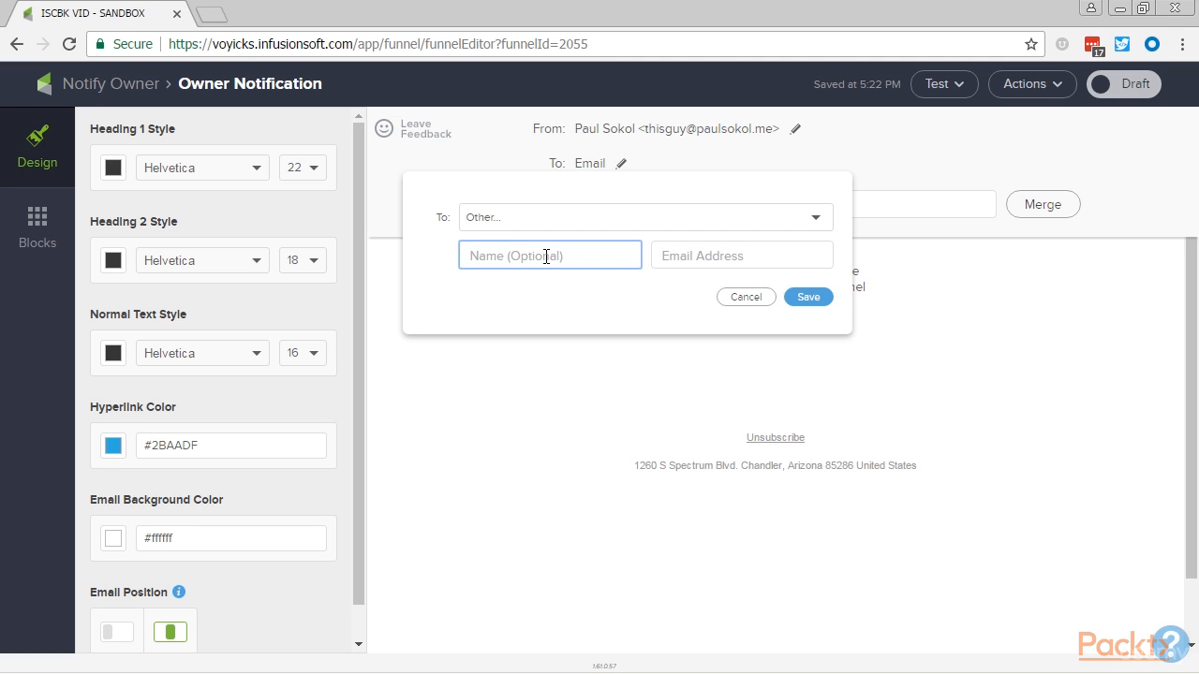
{"action": "left_click", "coordinate": [740, 298]}
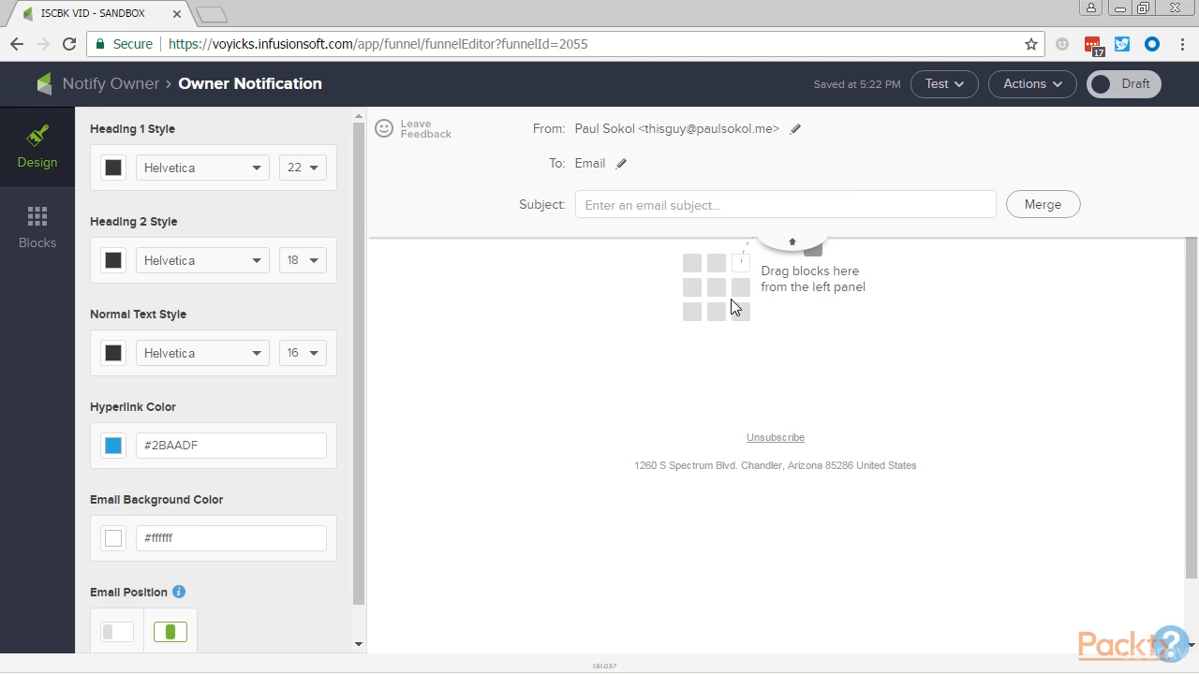
Insert the owner's First Name, Last Name and Email merge fields into the email subject
{"action": "left_click", "coordinate": [706, 206]}
{"action": "left_click", "coordinate": [1066, 204]}
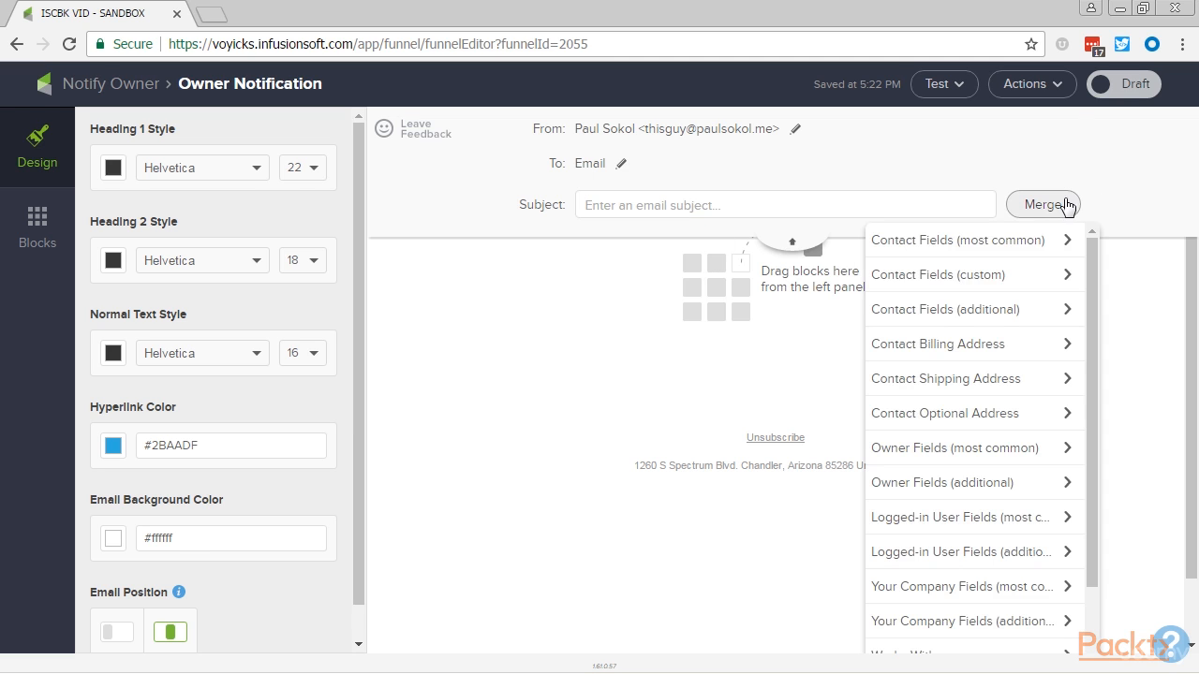
{"action": "left_click", "coordinate": [953, 447]}
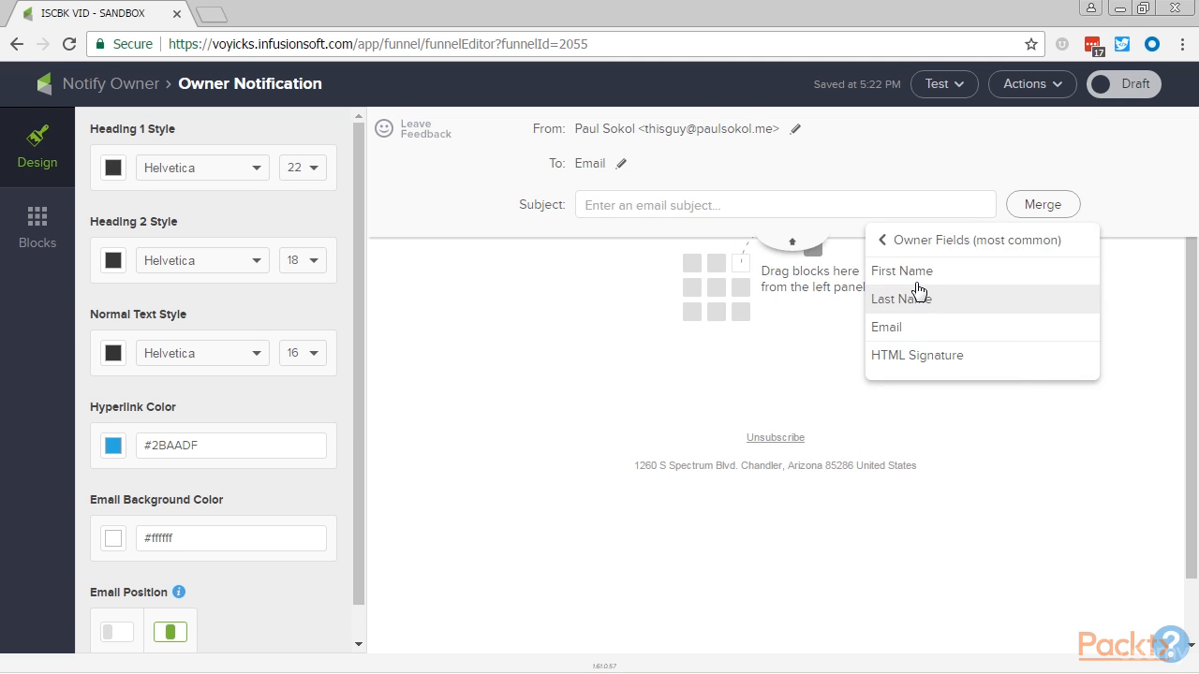
{"action": "left_click", "coordinate": [914, 276]}
{"action": "left_click", "coordinate": [853, 200]}
{"action": "left_click", "coordinate": [1042, 204]}
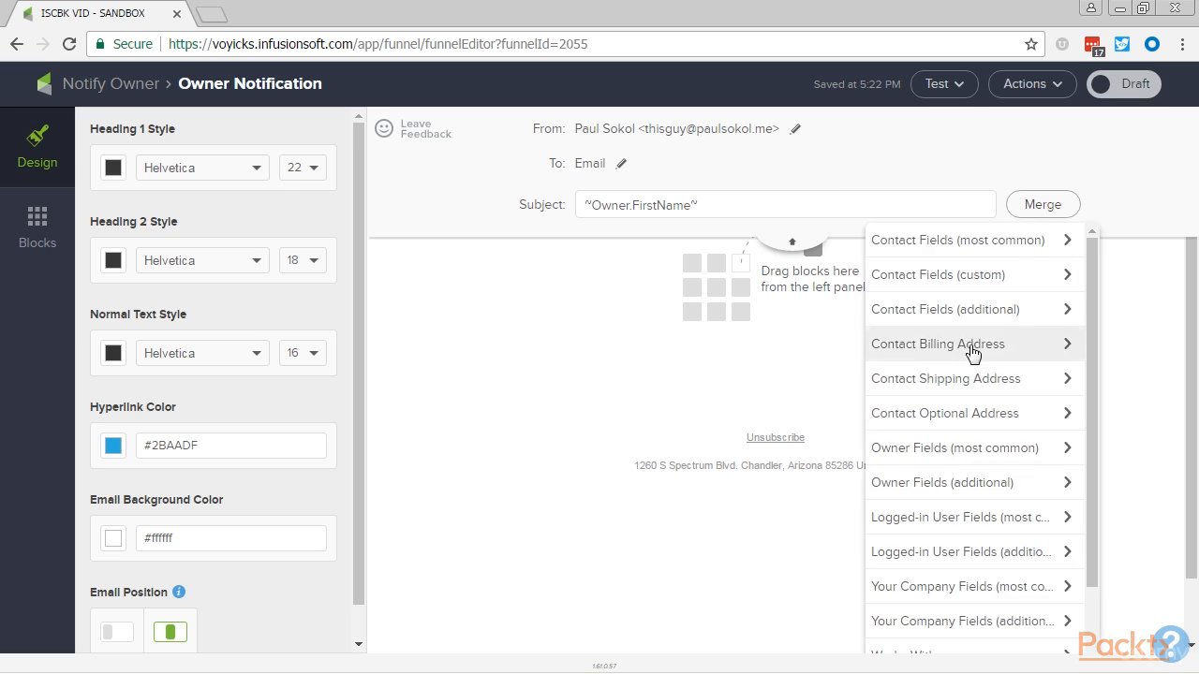
{"action": "left_click", "coordinate": [932, 450]}
{"action": "left_click", "coordinate": [902, 301]}
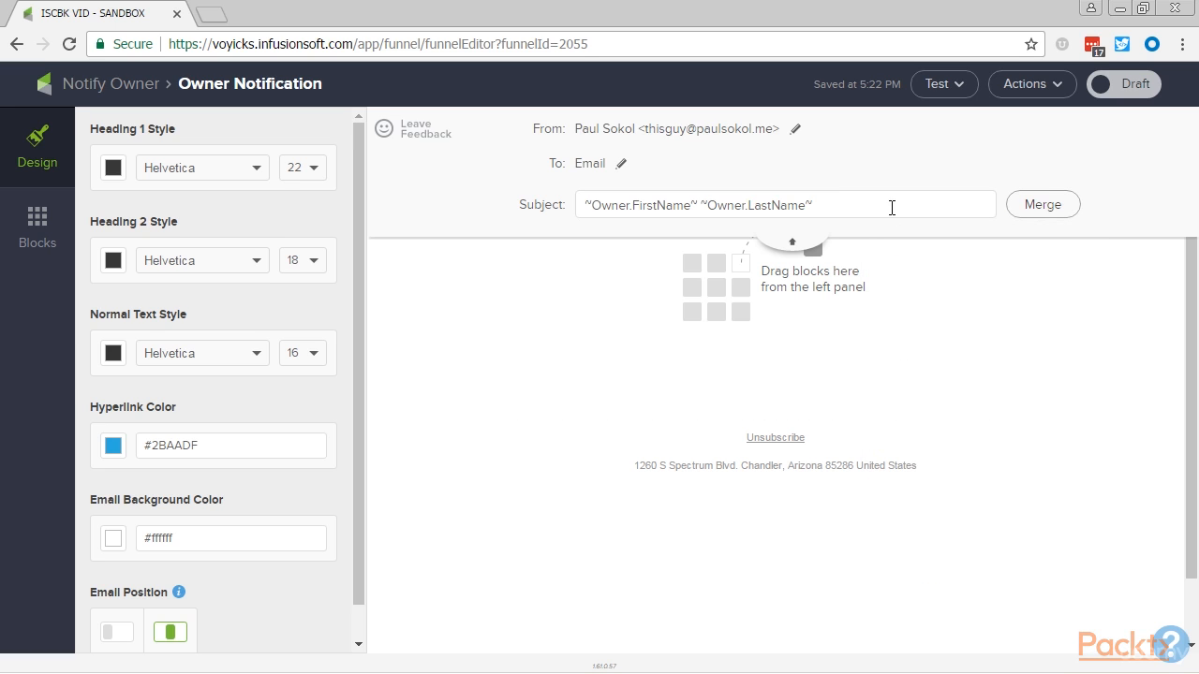
{"action": "left_click", "coordinate": [891, 206]}
{"action": "left_click", "coordinate": [1042, 204]}
{"action": "left_click", "coordinate": [918, 448]}
{"action": "left_click", "coordinate": [906, 325]}
Copy the owner first and last name merge fields from the subject and paste them as the name of an Other recipient
{"action": "left_click_drag", "start_coordinate": [815, 204], "coordinate": [559, 205]}
{"action": "key", "text": "ctrl+c"}
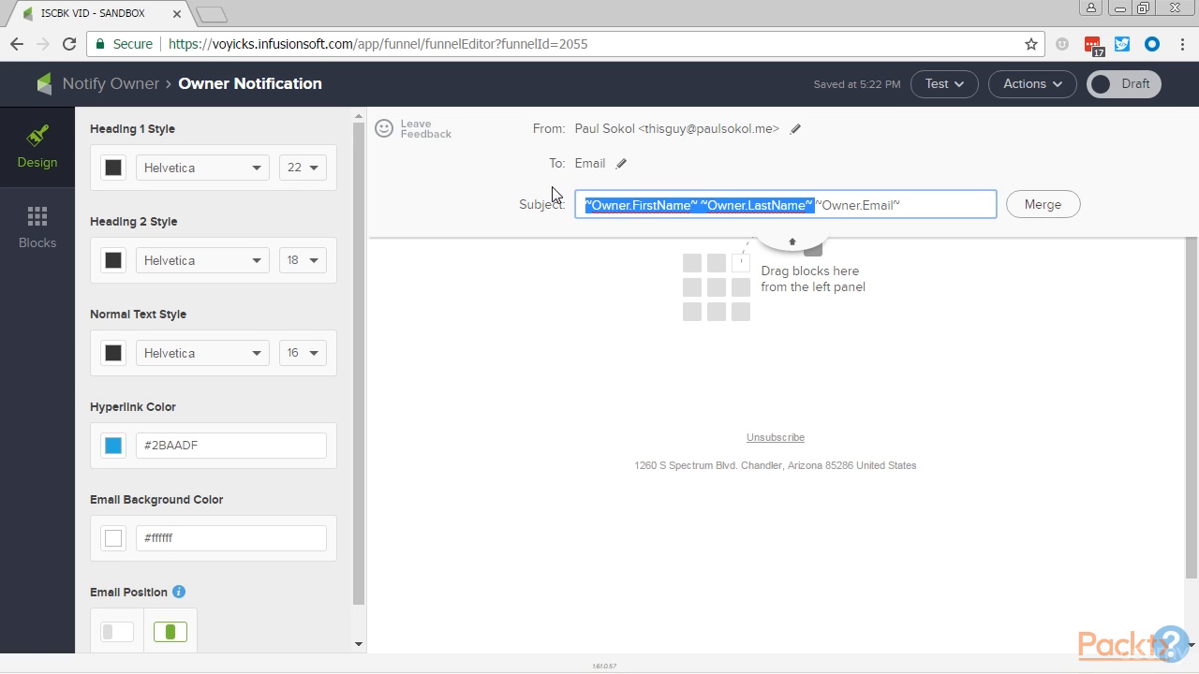
{"action": "left_click", "coordinate": [621, 164]}
{"action": "left_click", "coordinate": [620, 214]}
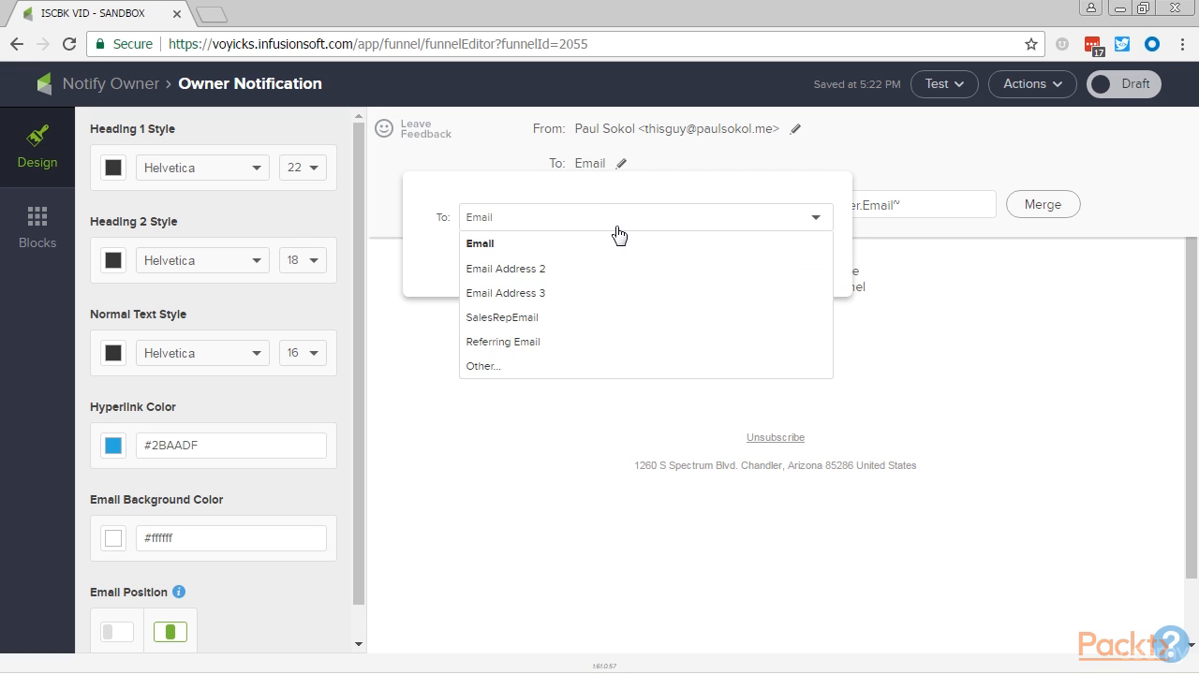
{"action": "left_click", "coordinate": [546, 373]}
{"action": "left_click", "coordinate": [535, 256]}
{"action": "key", "text": "ctrl+v"}
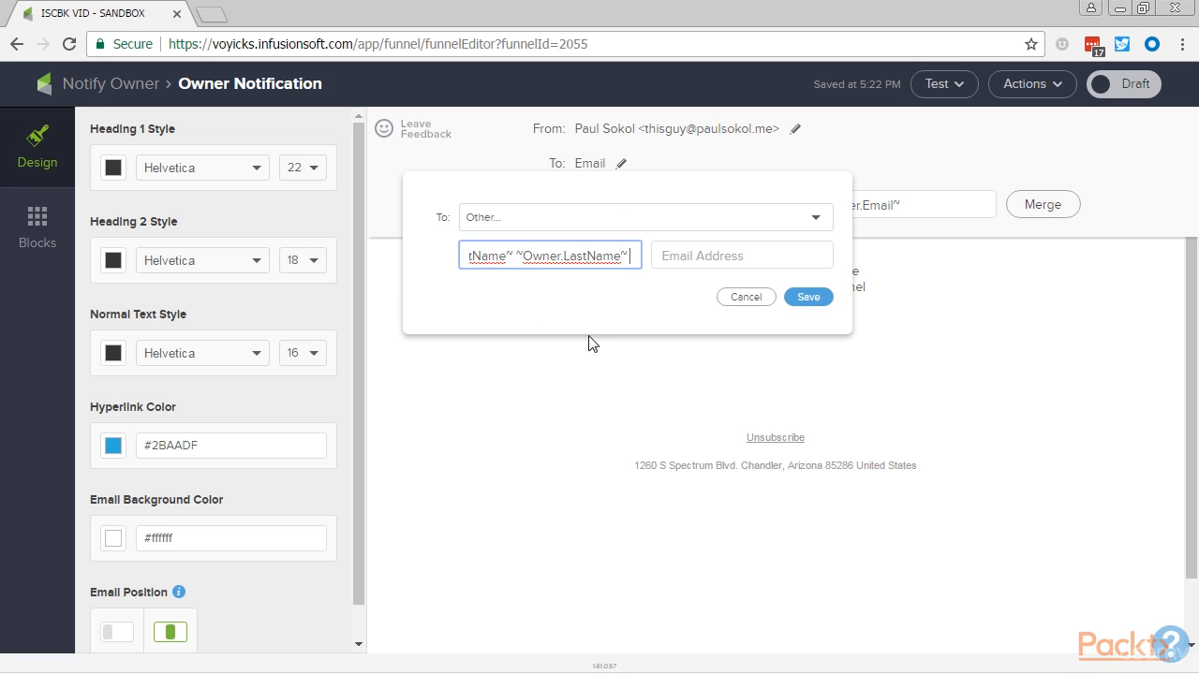
Set the recipient's email address to the merge field ~Owner.Email~ and save the recipient
{"action": "left_click", "coordinate": [675, 258]}
{"action": "key", "text": "ctrl+v"}
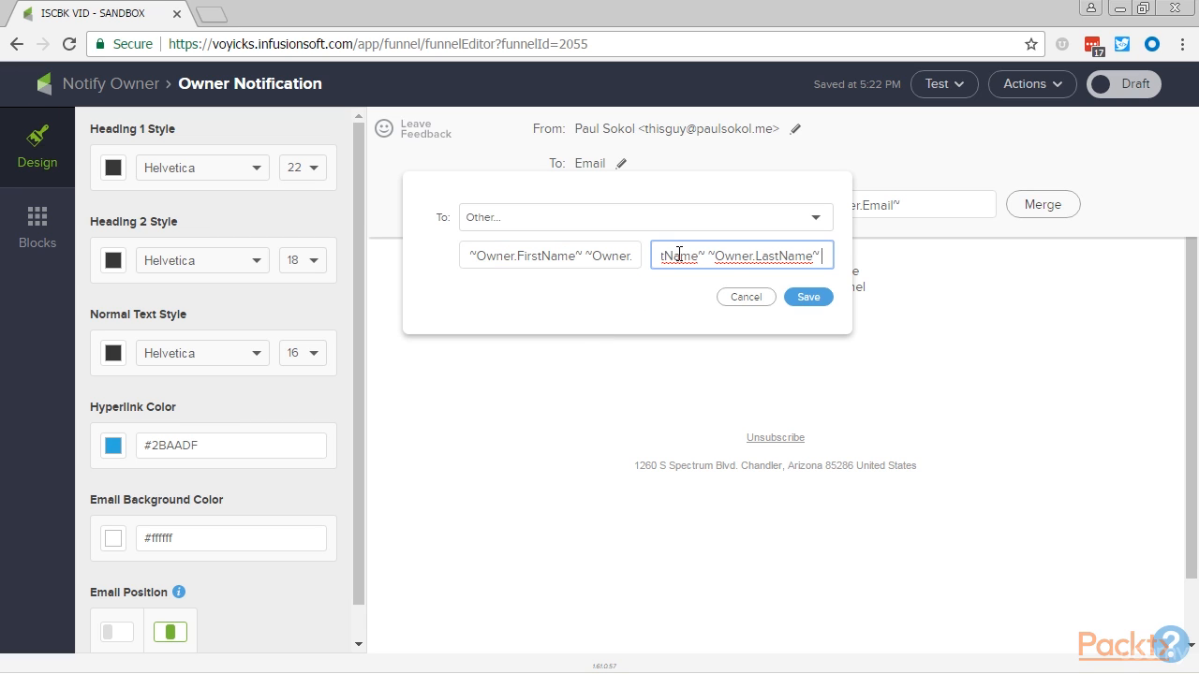
{"action": "key", "text": "ctrl+shift+Left"}
{"action": "key", "text": "ctrl+shift+Left"}
{"action": "key", "text": "ctrl+shift+Left"}
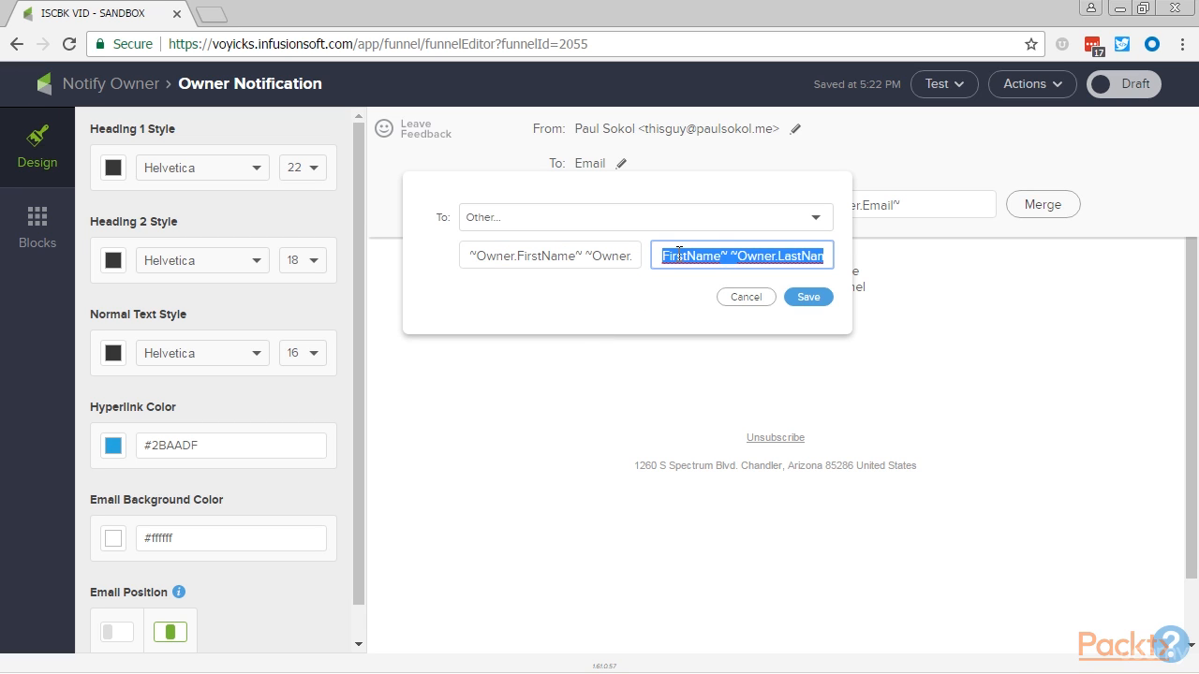
{"action": "key", "text": "ctrl+shift+Right"}
{"action": "key", "text": "shift+Left"}
{"action": "key", "text": "shift+Left"}
{"action": "key", "text": "BackSpace"}
{"action": "key", "text": "ctrl+shift+Left"}
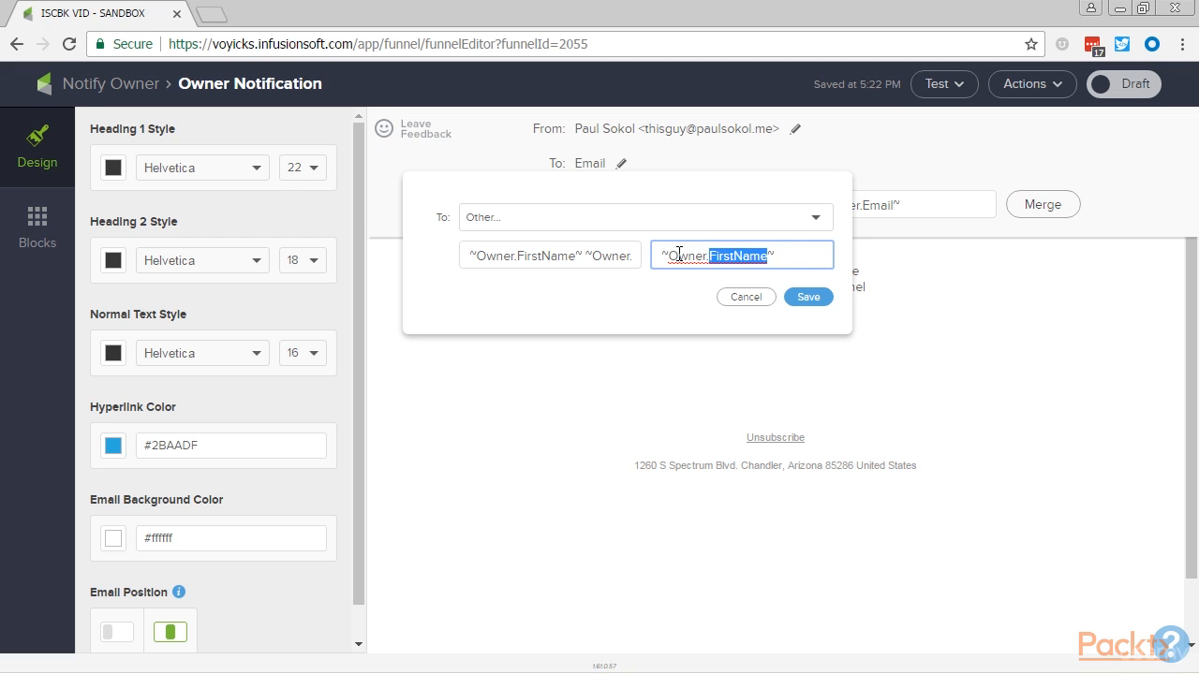
{"action": "type", "text": "Email"}
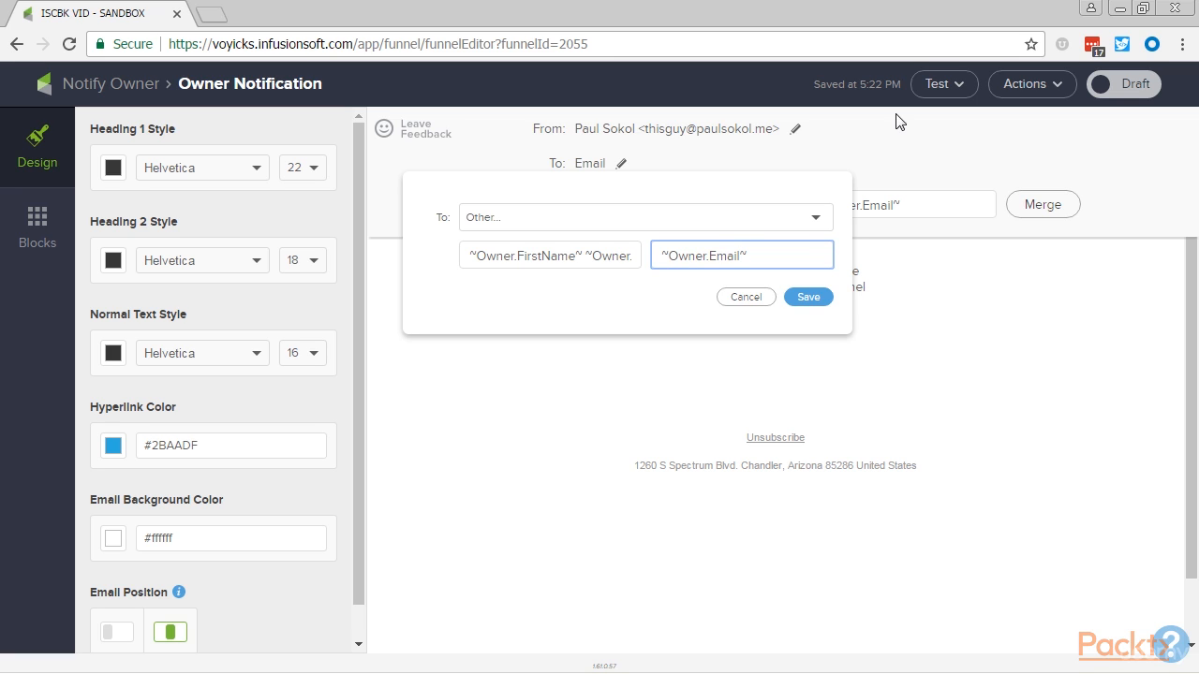
{"action": "left_click", "coordinate": [811, 297]}
Replace the subject with "[SUPER HOT LEAD] Call ~Contact.FirstName~ at", using the contact's First Name merge field
{"action": "left_click", "coordinate": [811, 205]}
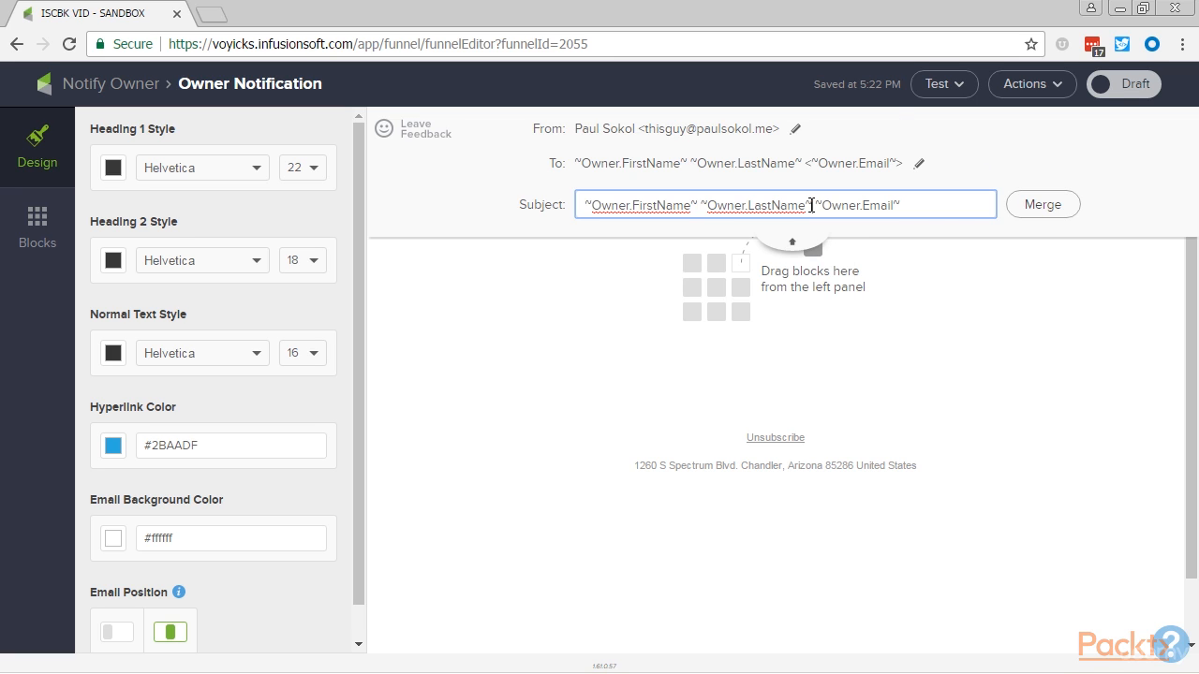
{"action": "key", "text": "ctrl+a"}
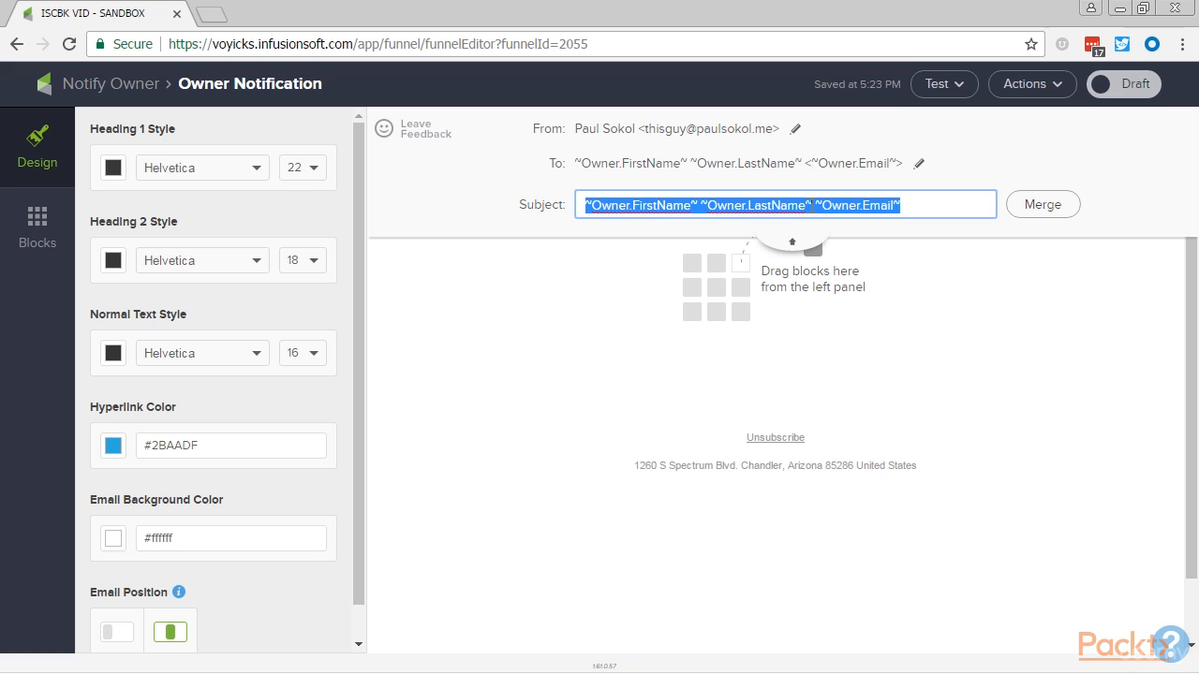
{"action": "type", "text": "[SUPER HOT LEAD] Call"}
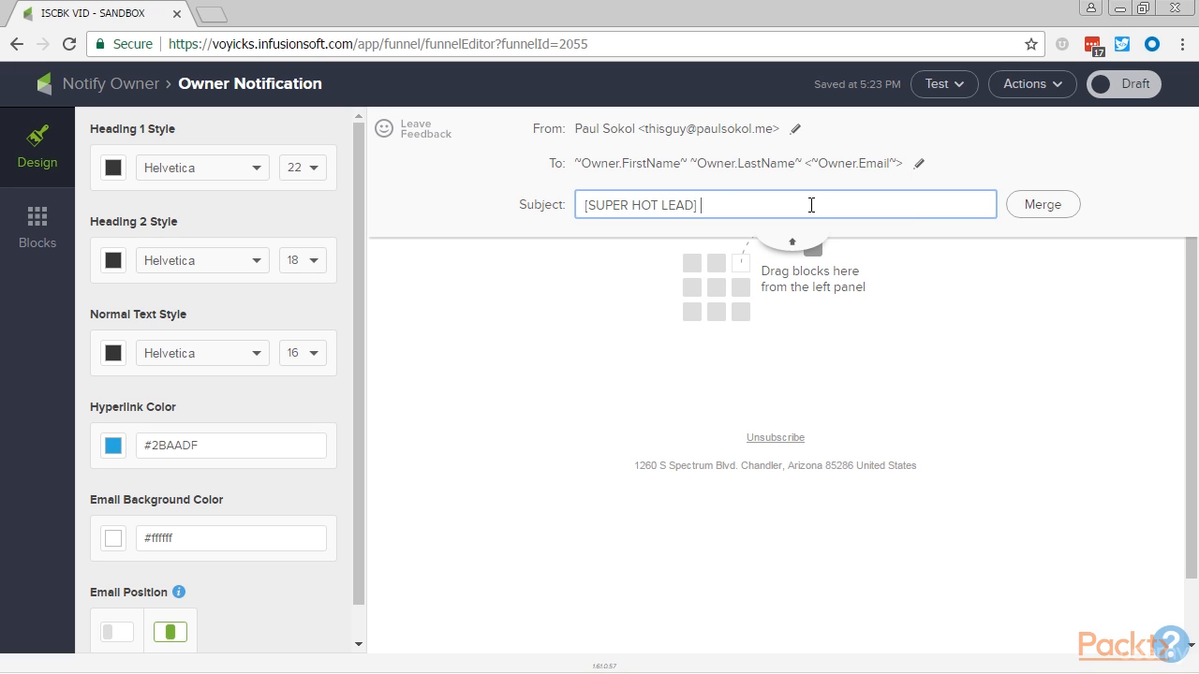
{"action": "left_click", "coordinate": [1044, 204]}
{"action": "left_click", "coordinate": [1025, 240]}
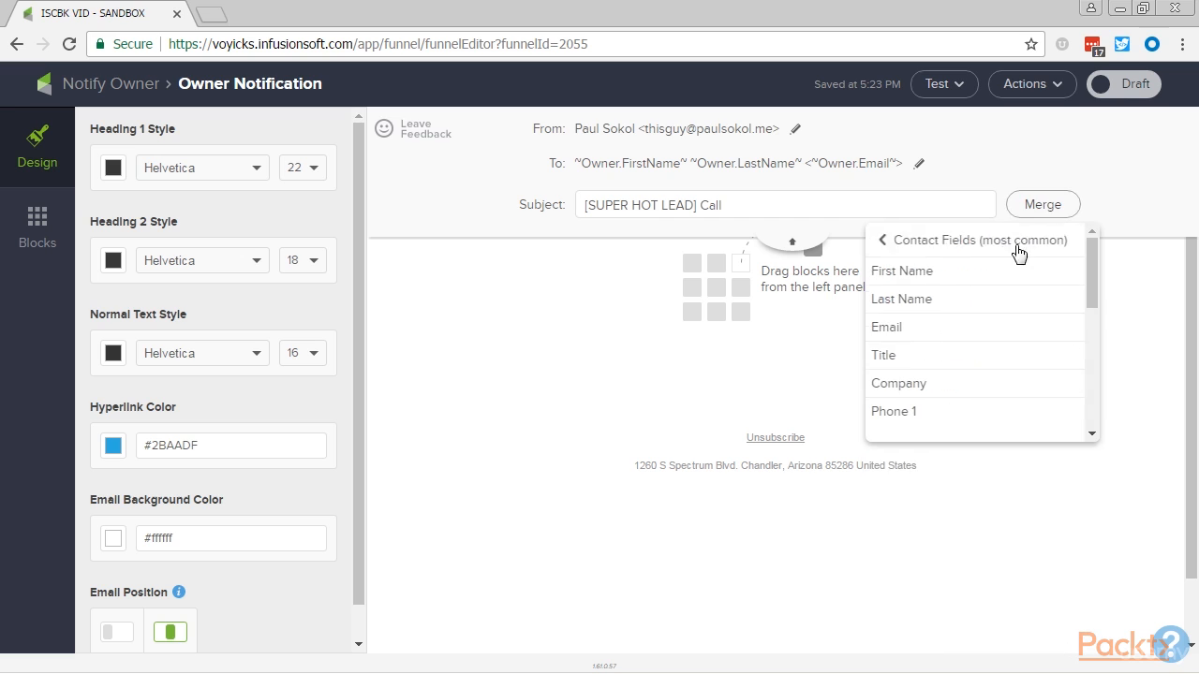
{"action": "left_click", "coordinate": [936, 268]}
{"action": "left_click", "coordinate": [921, 197]}
{"action": "type", "text": "at"}
Append the contact's Phone 1 merge field and "ASAP" to the subject, and collapse the email header
{"action": "left_click", "coordinate": [1033, 210]}
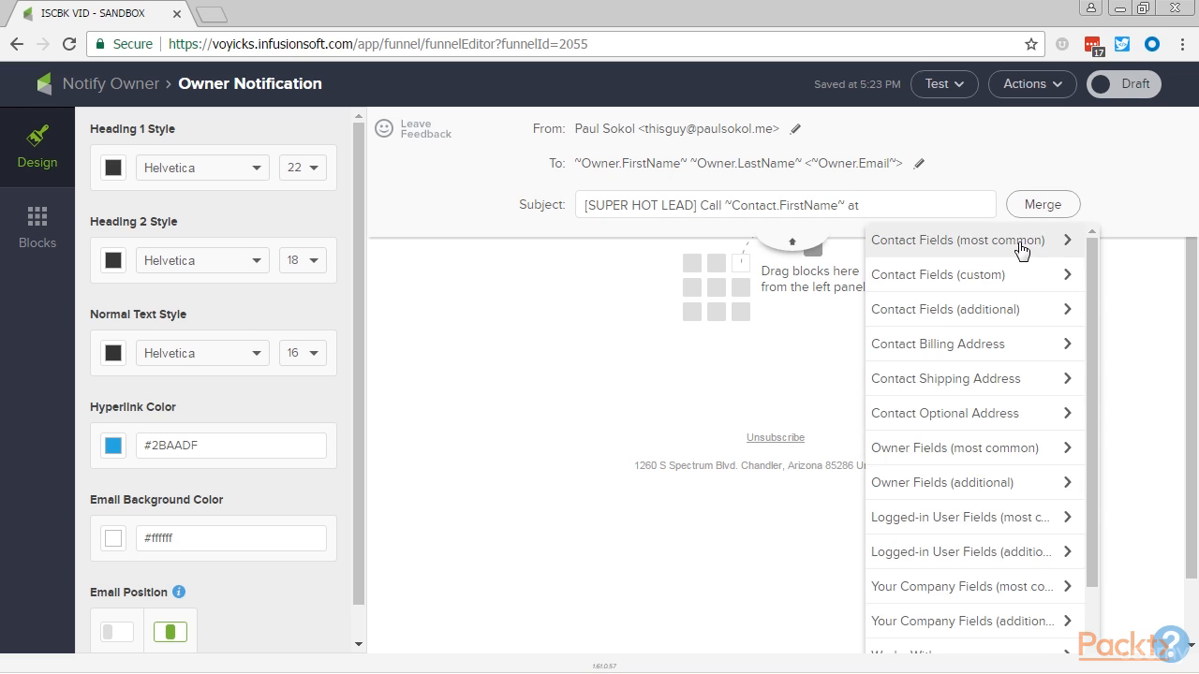
{"action": "left_click", "coordinate": [995, 240]}
{"action": "left_click", "coordinate": [950, 412]}
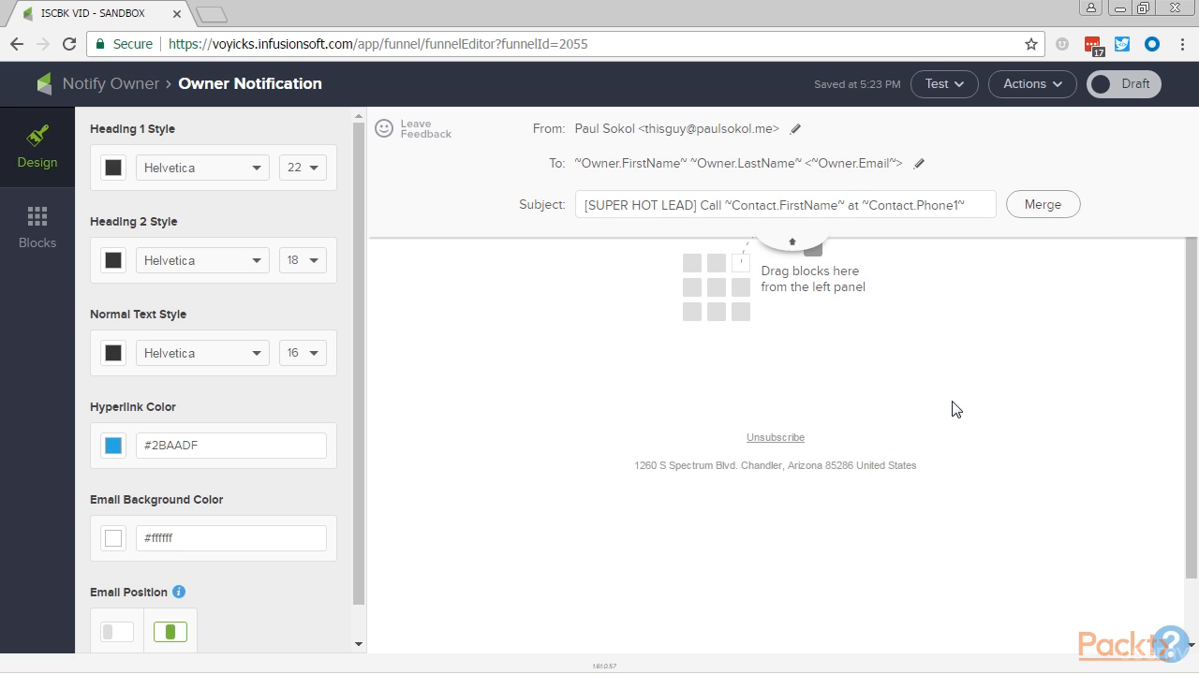
{"action": "left_click", "coordinate": [983, 204]}
{"action": "type", "text": "ASAP"}
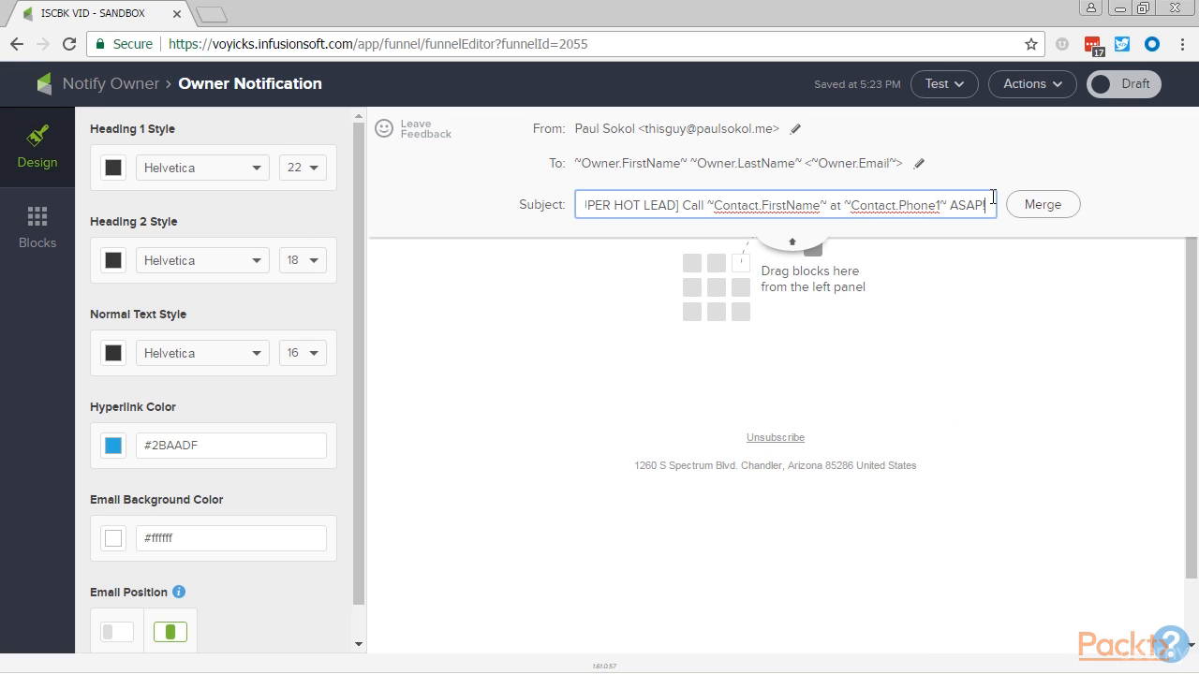
{"action": "left_click", "coordinate": [811, 241]}
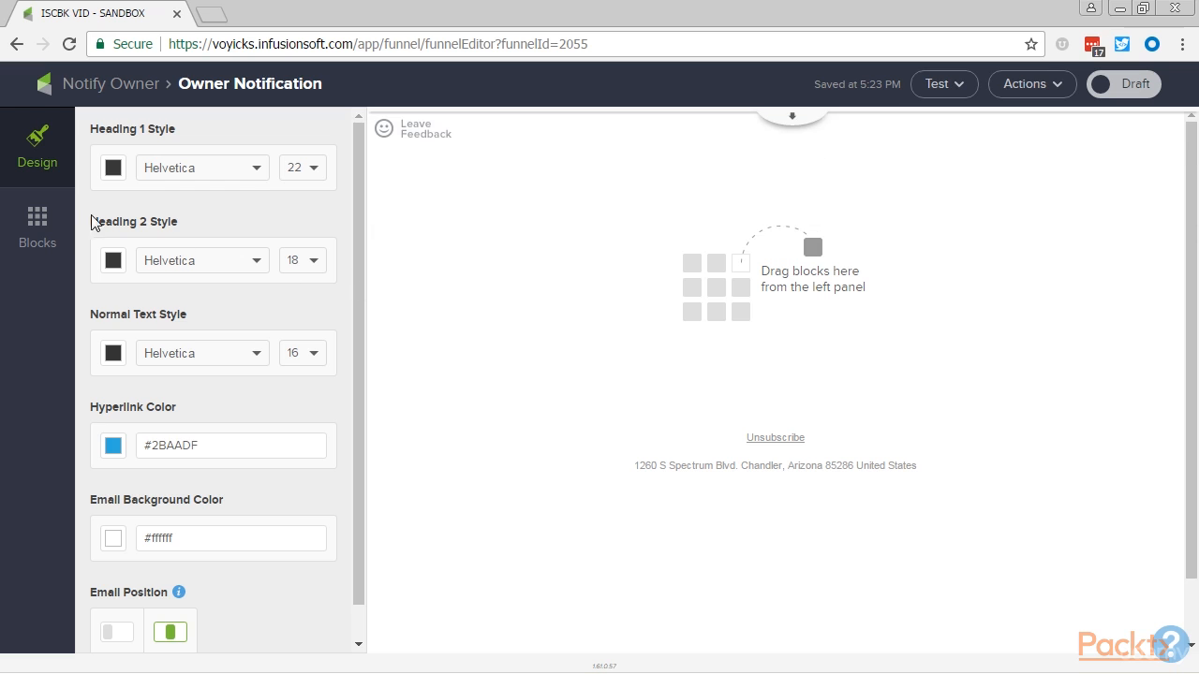
Add a text block to the email body and replace its placeholder text with the greeting "Hey ~Owner.FirstName~,"
{"action": "left_click", "coordinate": [42, 208]}
{"action": "left_click_drag", "start_coordinate": [131, 185], "coordinate": [765, 303]}
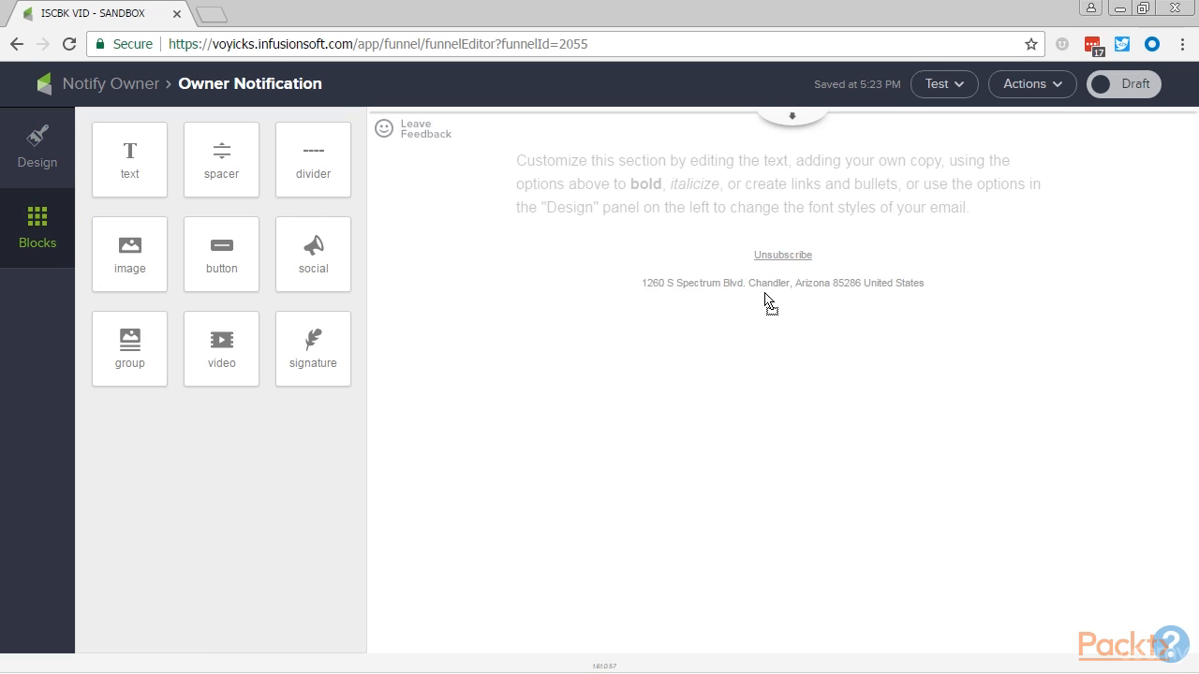
{"action": "triple_click", "coordinate": [731, 205]}
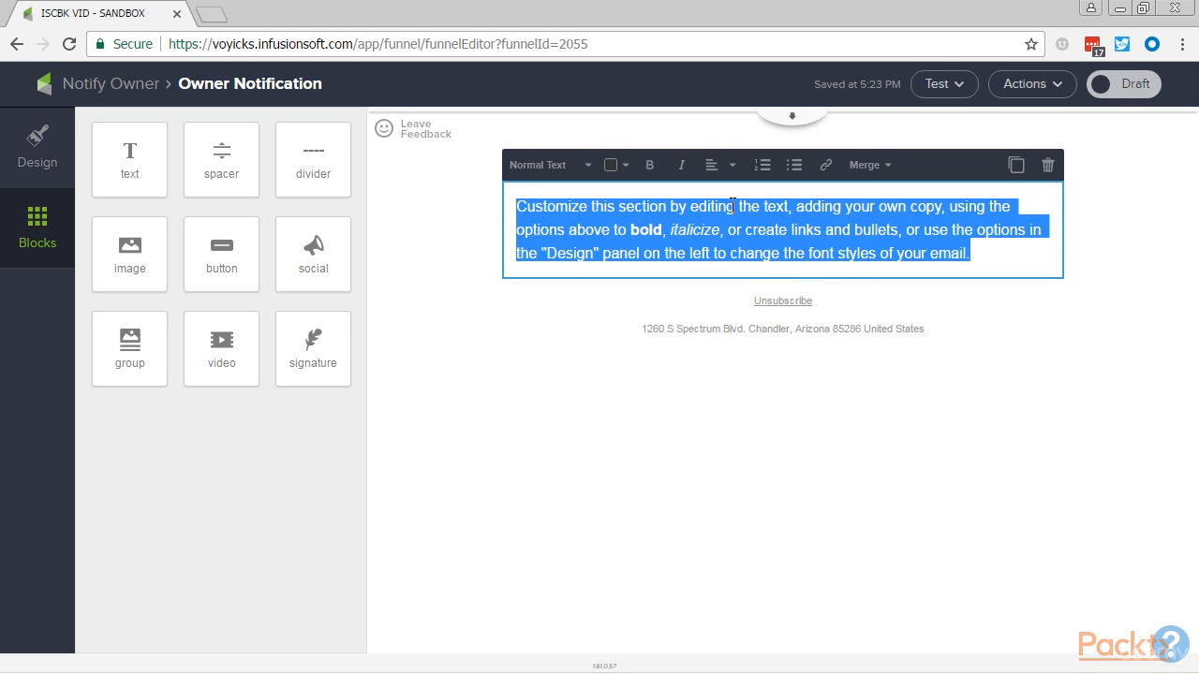
{"action": "type", "text": "H"}
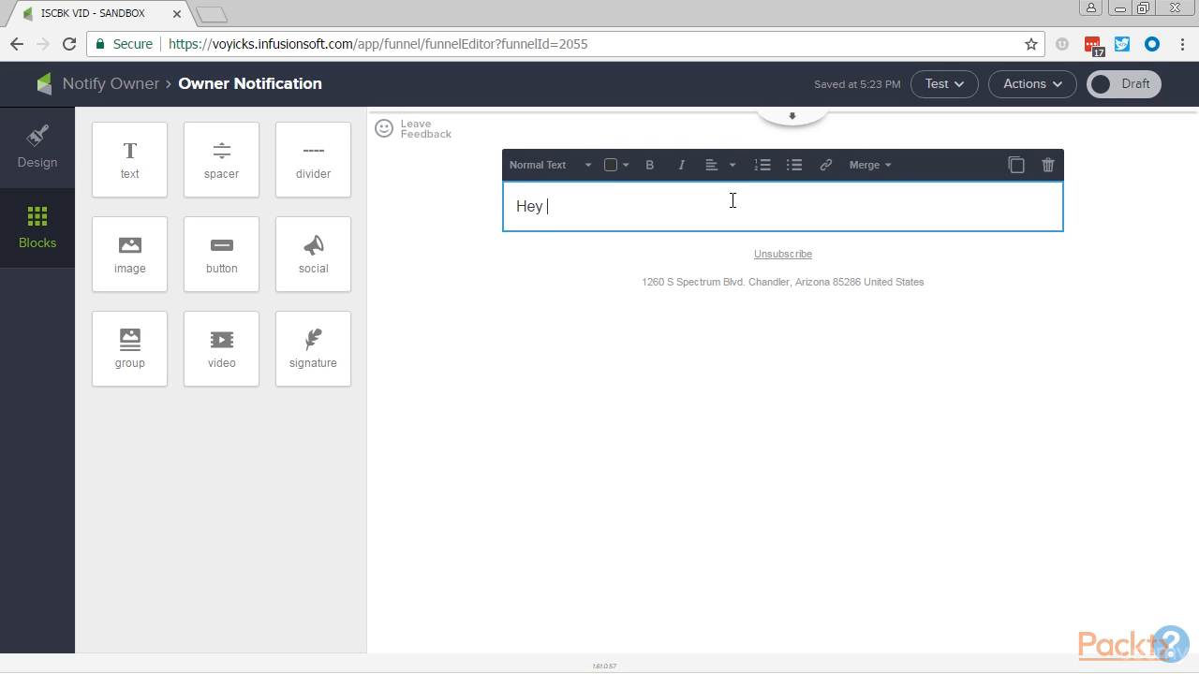
{"action": "type", "text": "ey"}
{"action": "key", "text": "ctrl+v"}
{"action": "key", "text": "ctrl+shift+Left"}
{"action": "key", "text": "ctrl+shift+Left"}
{"action": "key", "text": "ctrl+shift+Left"}
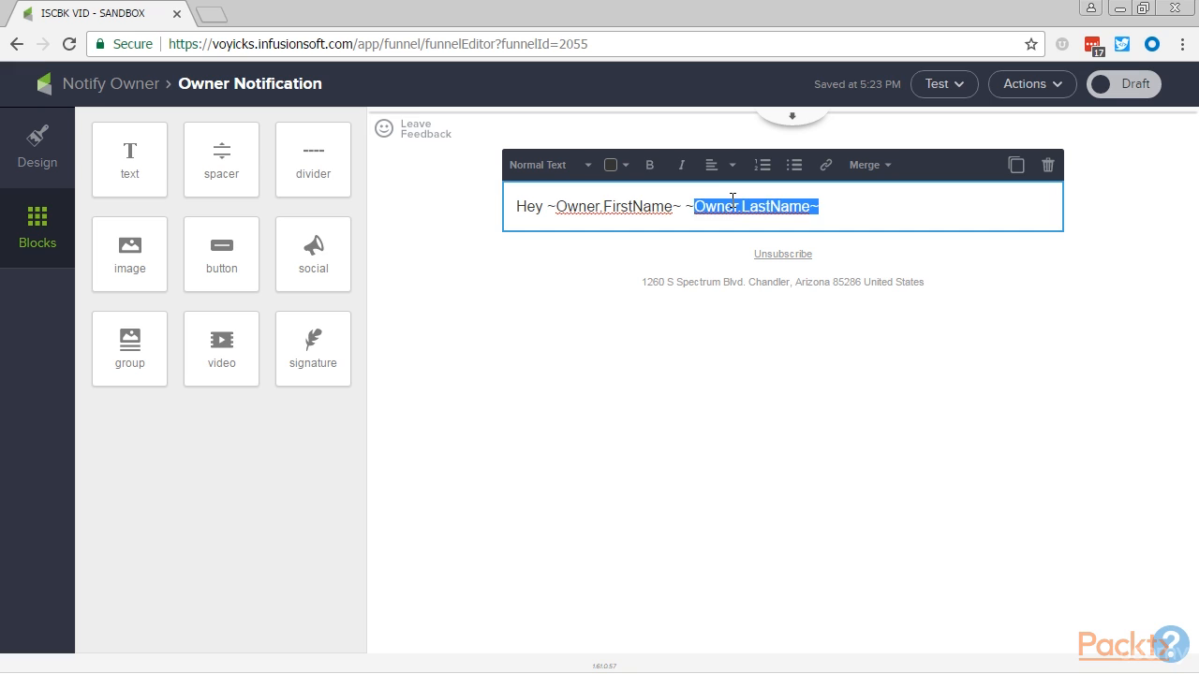
{"action": "key", "text": "BackSpace"}
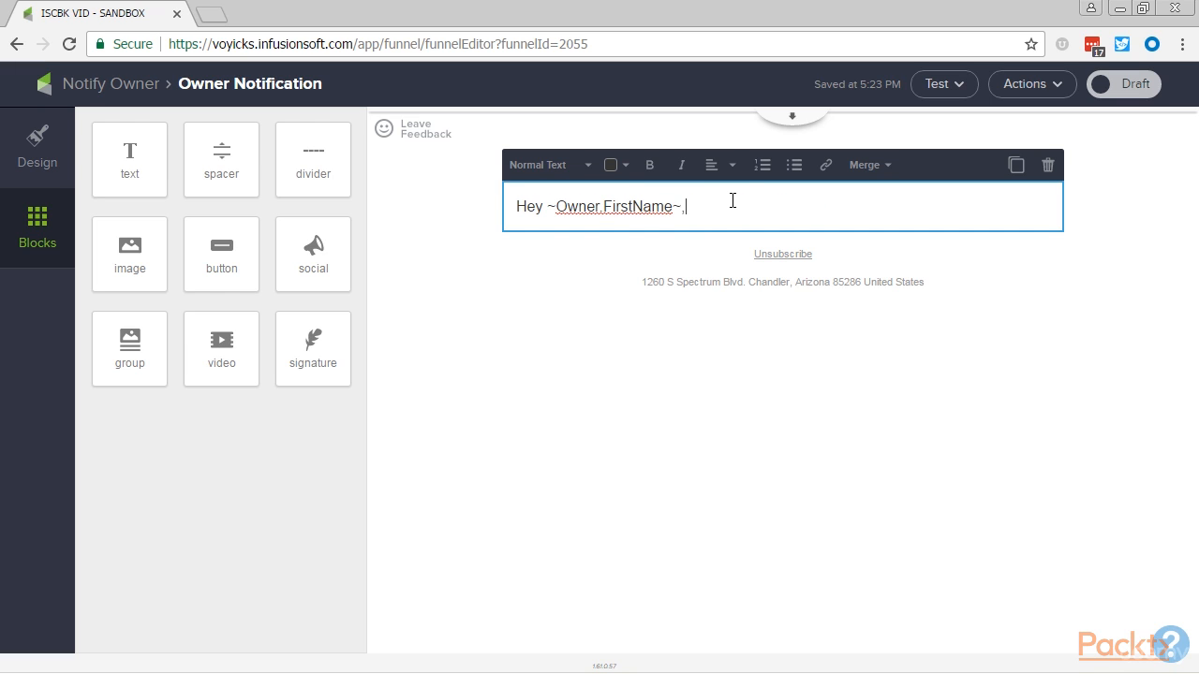
Start a second paragraph with "Your lead" followed by the contact's First Name merge field
{"action": "key", "text": "Return"}
{"action": "type", "text": "You"}
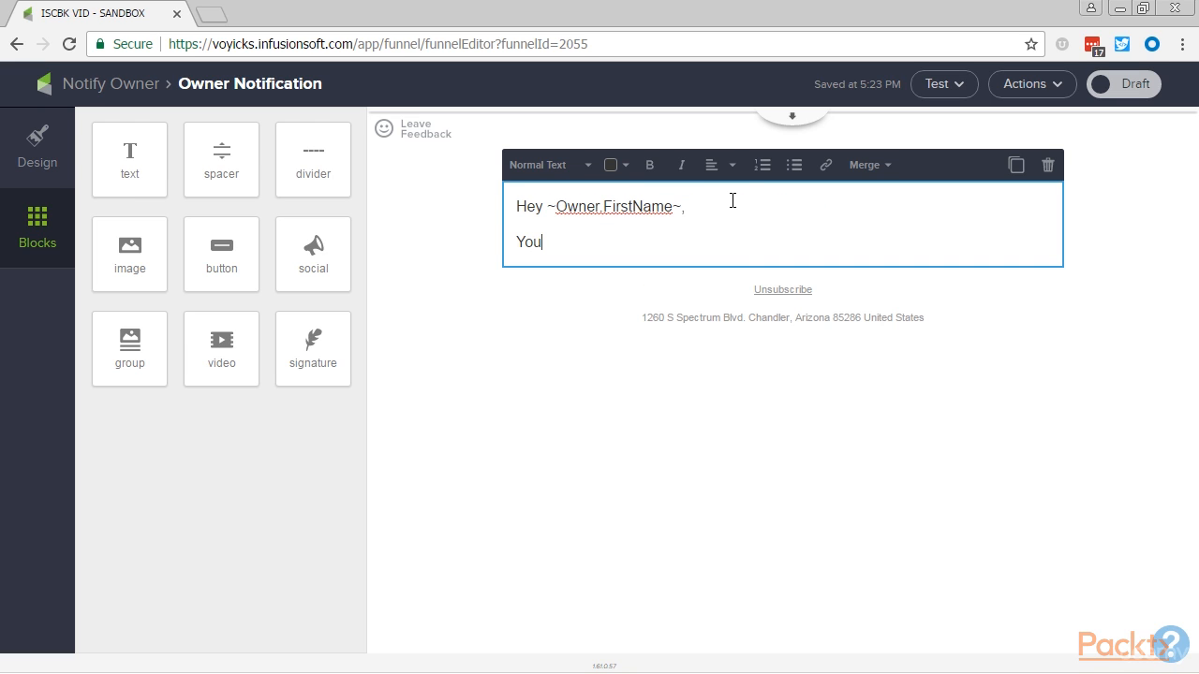
{"action": "type", "text": "r lead"}
{"action": "left_click", "coordinate": [861, 165]}
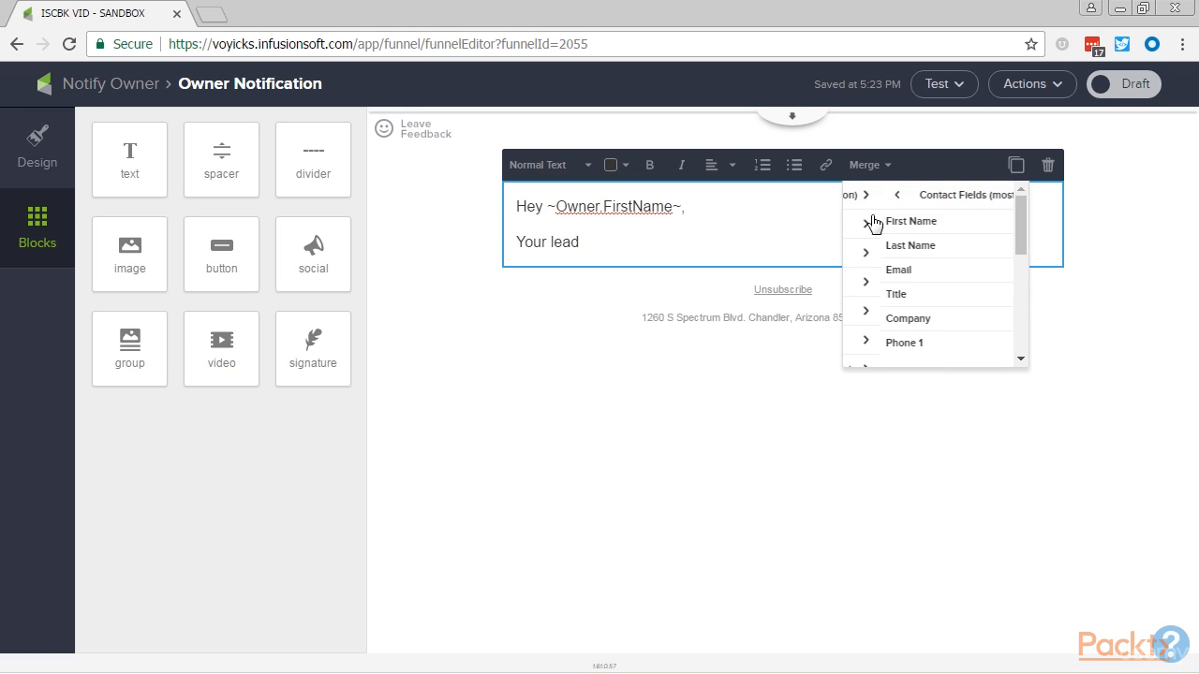
{"action": "left_click", "coordinate": [870, 219]}
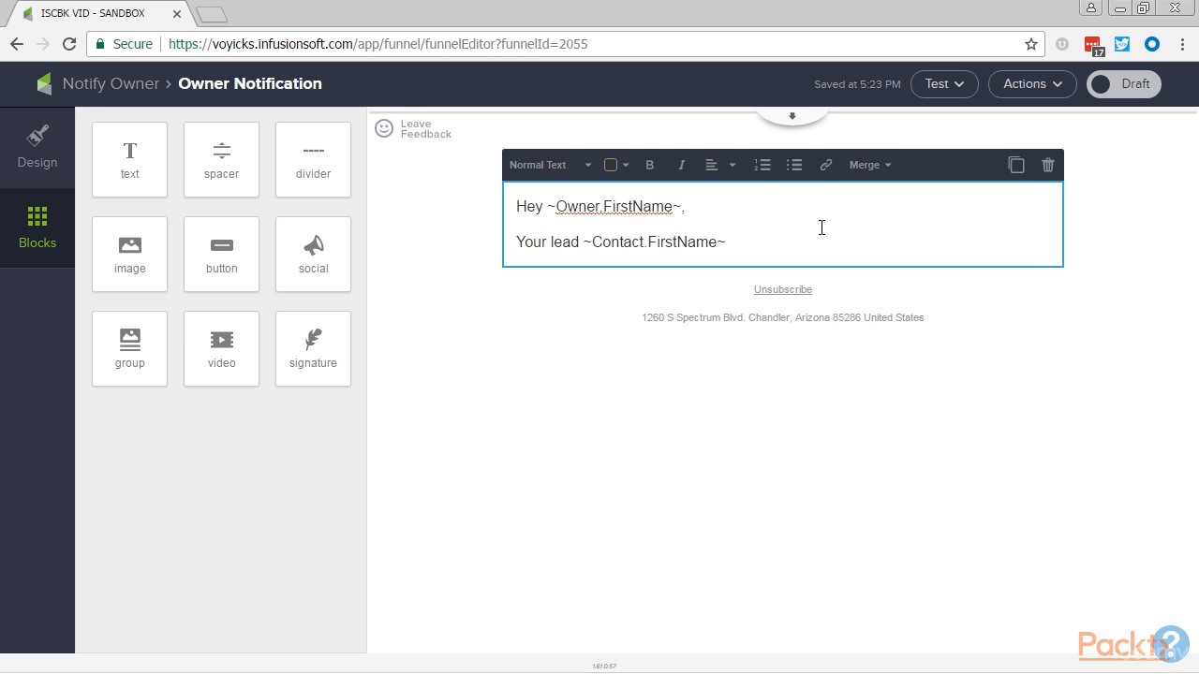
Complete the sentence with "just hit the maximum lead score, which means they are really engaging with our marketing."
{"action": "type", "text": "just hit the maxim"}
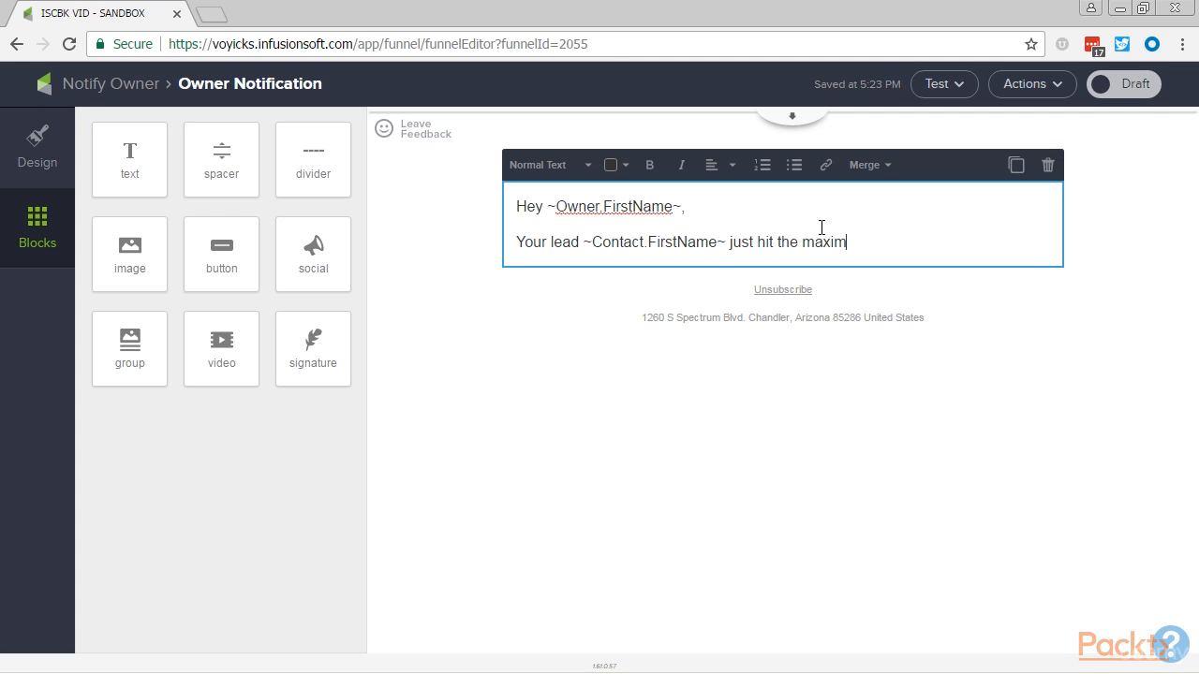
{"action": "type", "text": "um lead score, whci"}
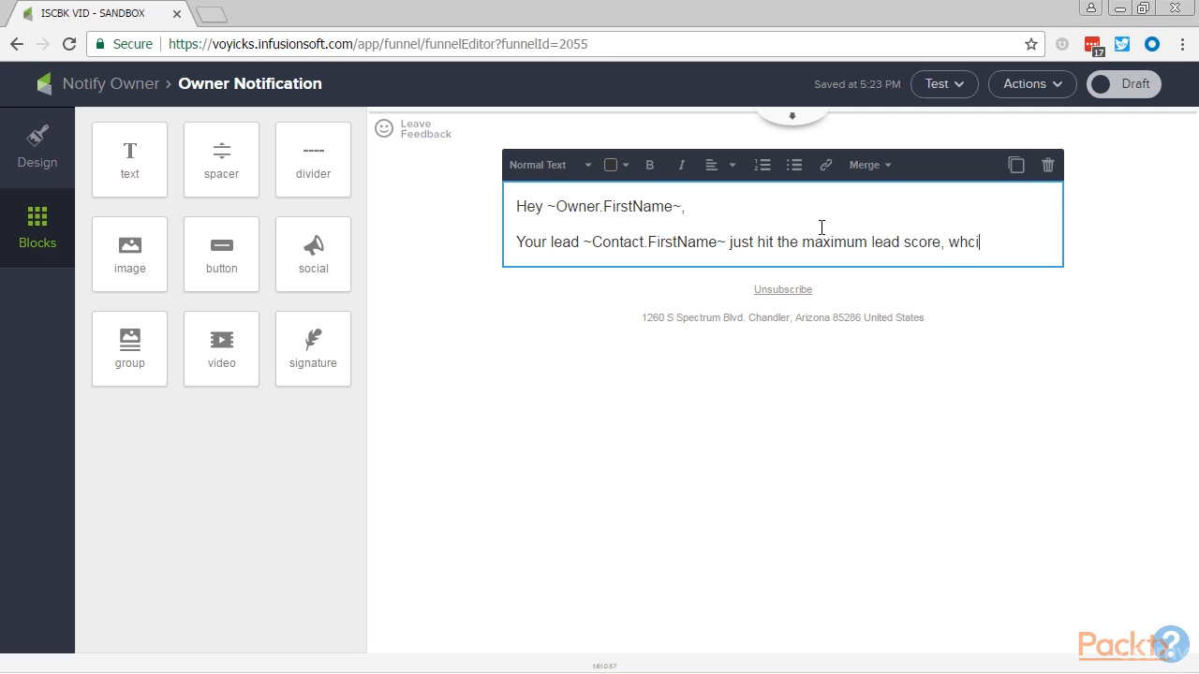
{"action": "key", "text": "BackSpace"}
{"action": "key", "text": "BackSpace"}
{"action": "key", "text": "BackSpace"}
{"action": "type", "text": "they are real"}
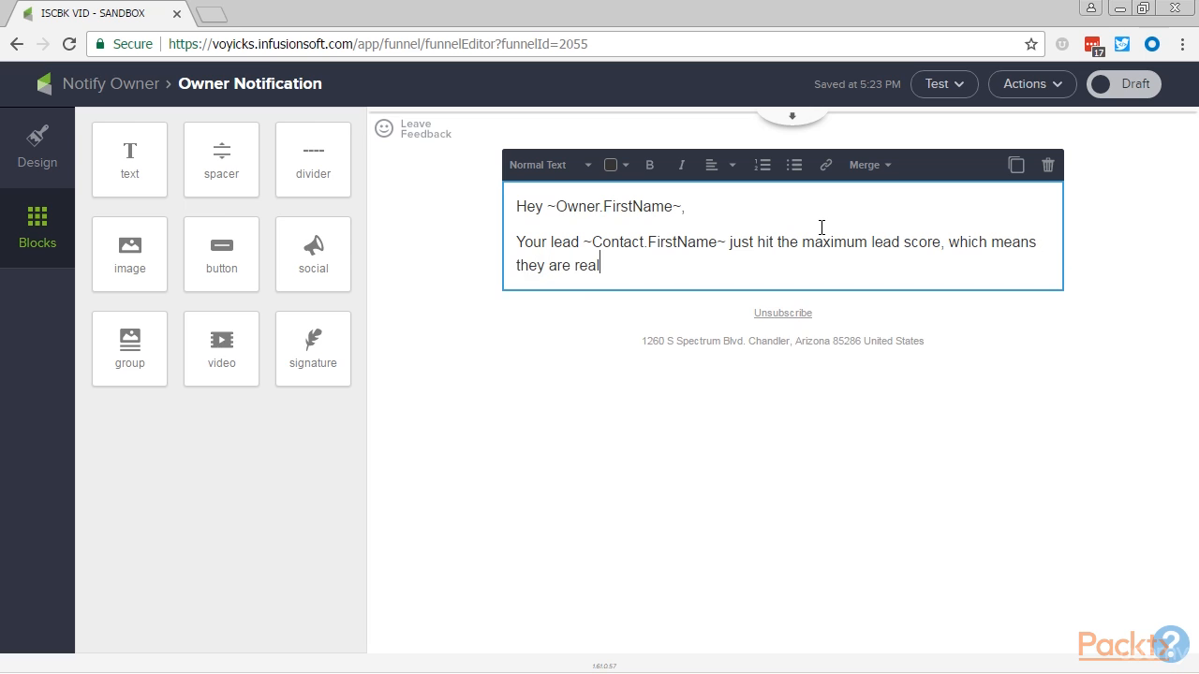
{"action": "type", "text": "ly engaging with our marekt"}
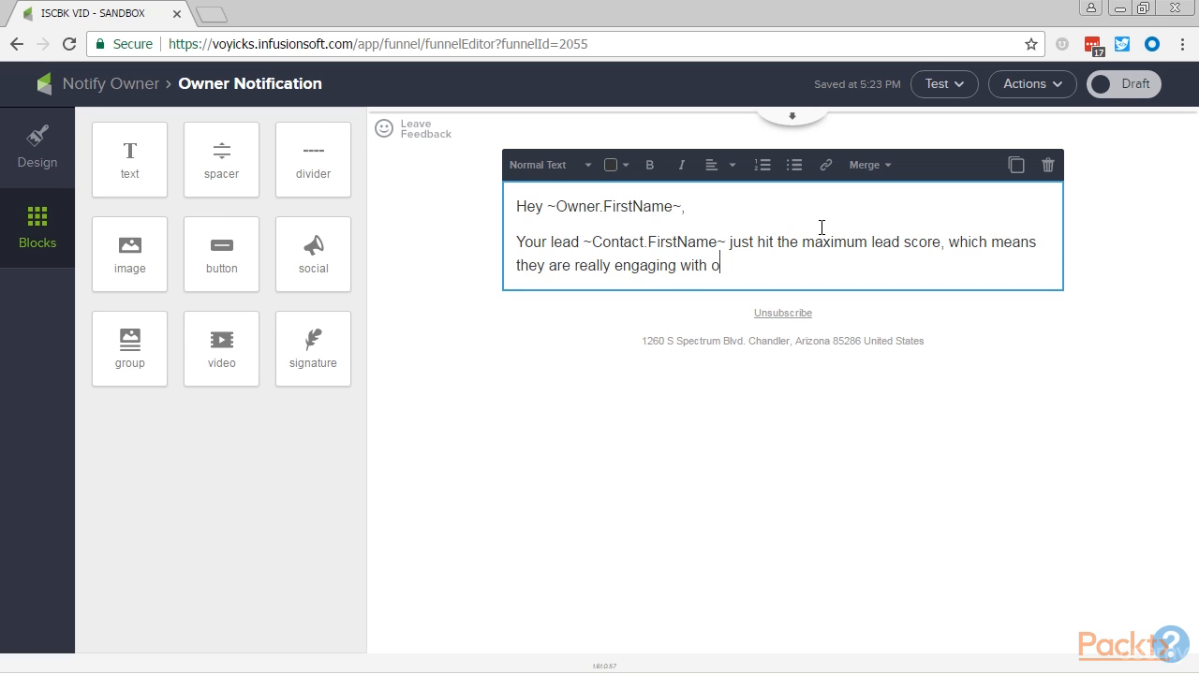
{"action": "key", "text": "BackSpace"}
{"action": "key", "text": "BackSpace"}
{"action": "key", "text": "BackSpace"}
{"action": "type", "text": "keting."}
{"action": "key", "text": "Return"}
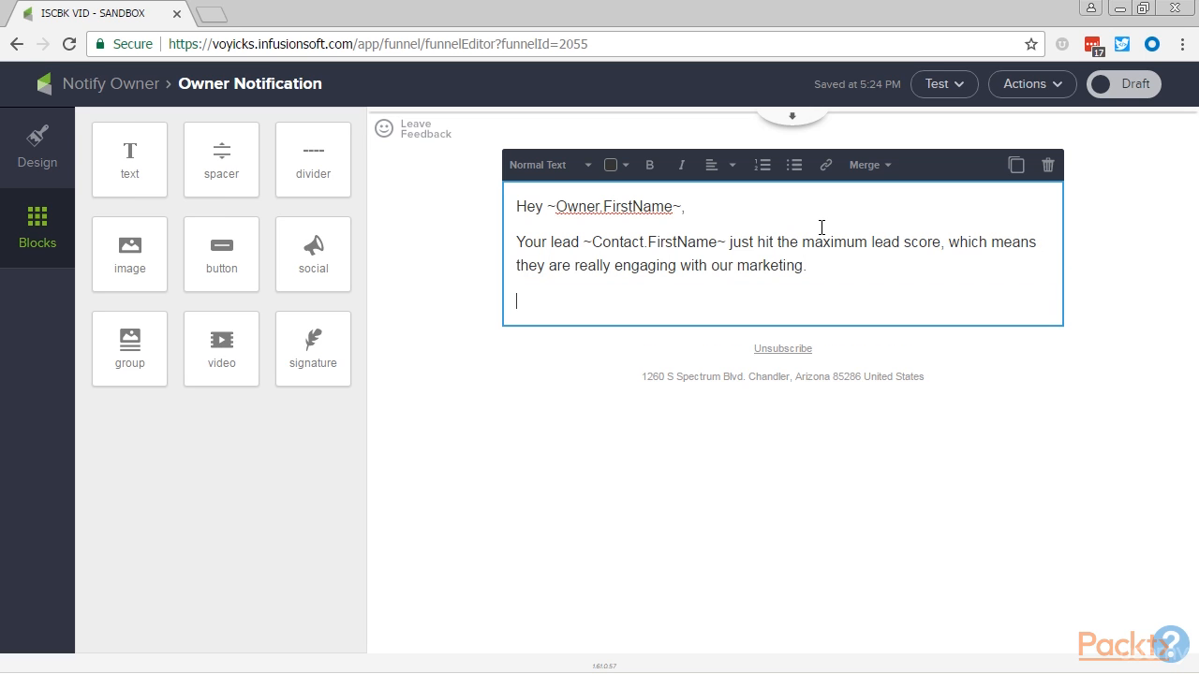
Add the paragraph "Give them a call at ~Contact.Phone1~ ASAP.", using the contact's Phone 1 merge field
{"action": "type", "text": "Give them a call at"}
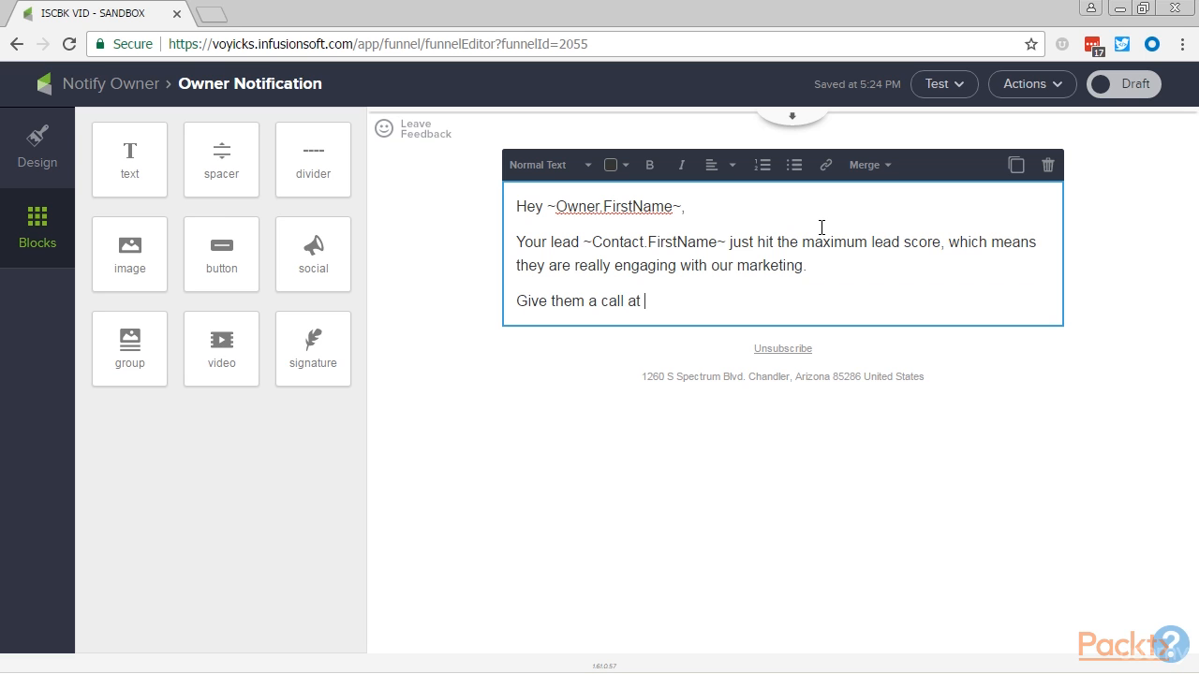
{"action": "left_click", "coordinate": [861, 166]}
{"action": "left_click", "coordinate": [890, 193]}
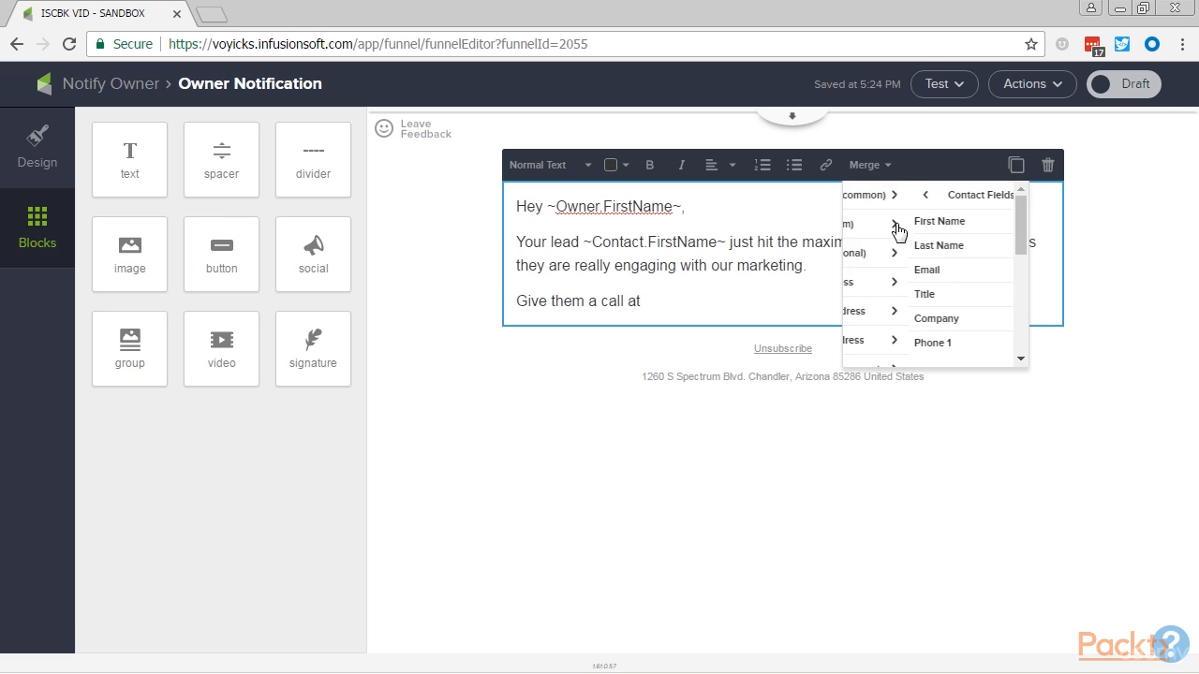
{"action": "left_click", "coordinate": [847, 344]}
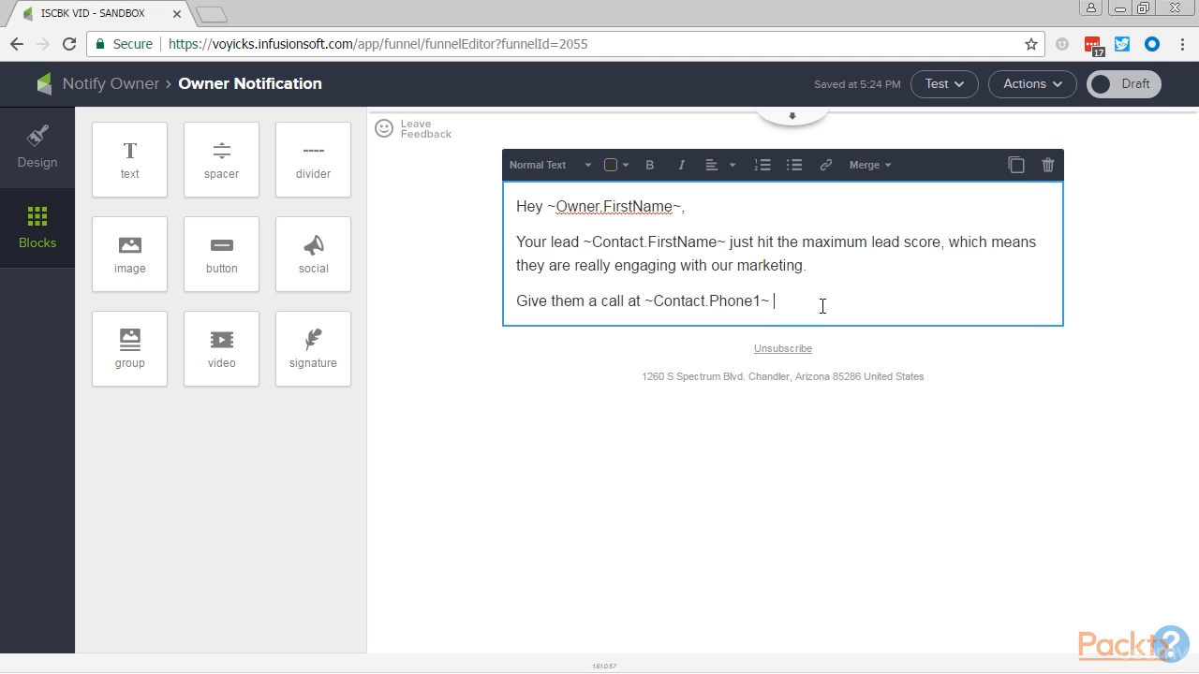
{"action": "type", "text": "ASAP."}
{"action": "key", "text": "Return"}
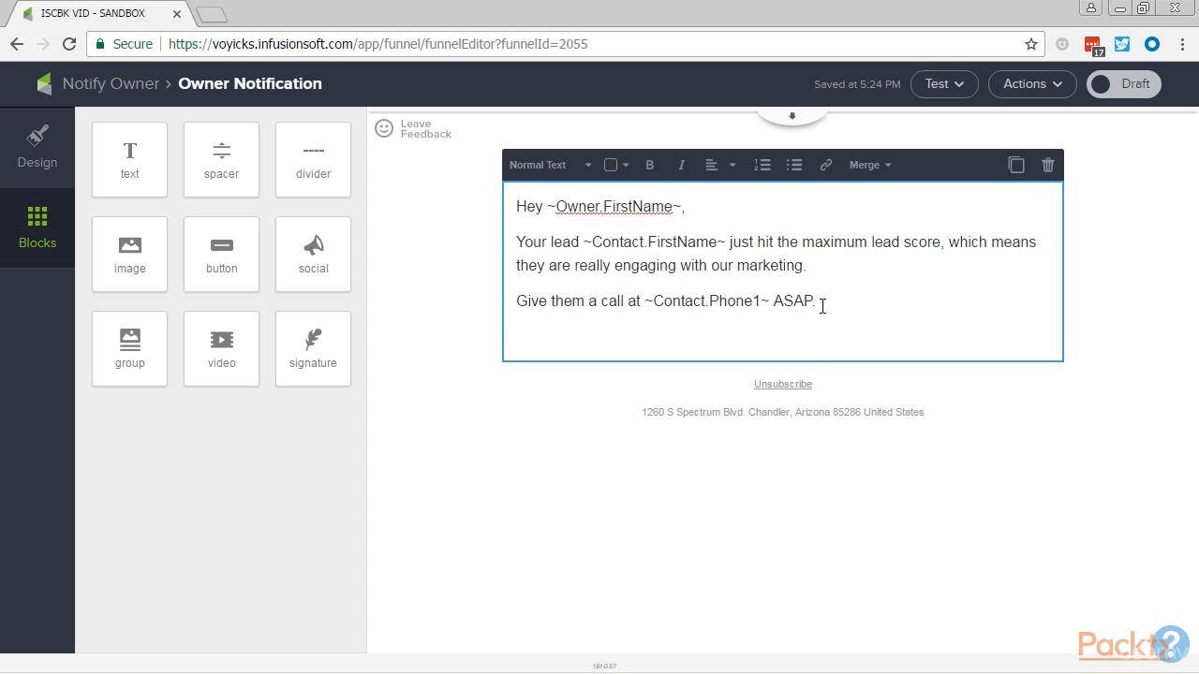
Add a bold paragraph reading "Remember to update their Opportunity record after you attempt to call them, whether you reach them or not."
{"action": "left_click", "coordinate": [649, 165]}
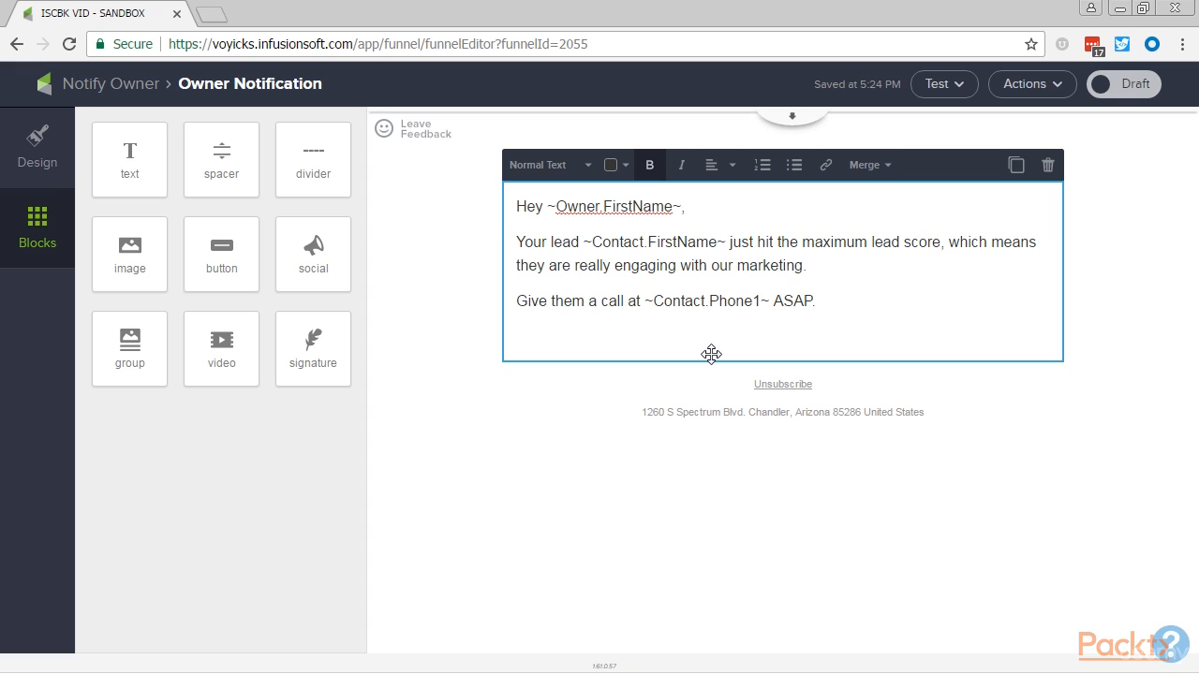
{"action": "type", "text": "Remember to update their"}
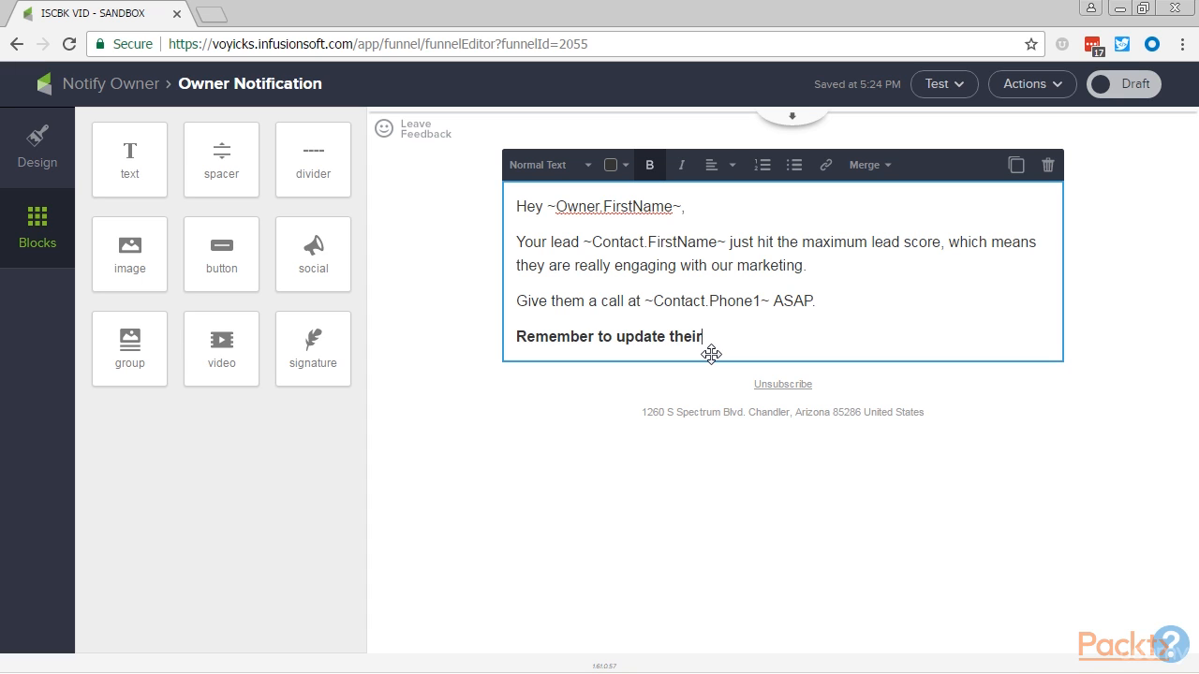
{"action": "type", "text": " Opportunity record after you attempt"}
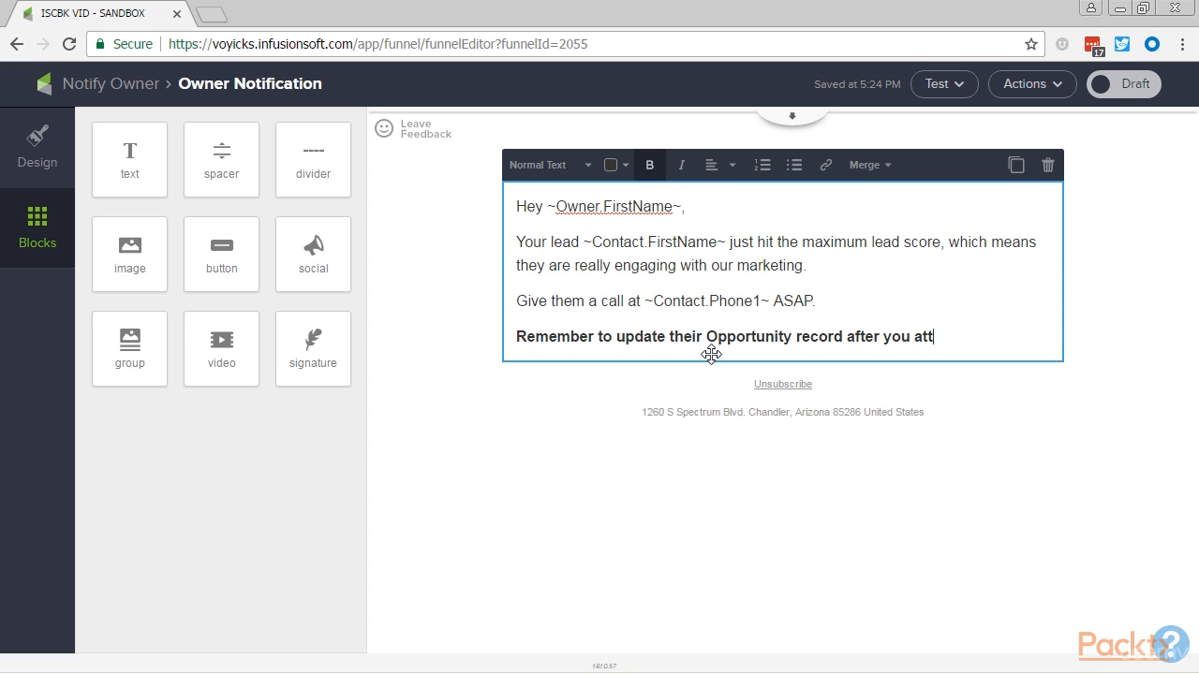
{"action": "key", "text": "BackSpace"}
{"action": "type", "text": "t to call the"}
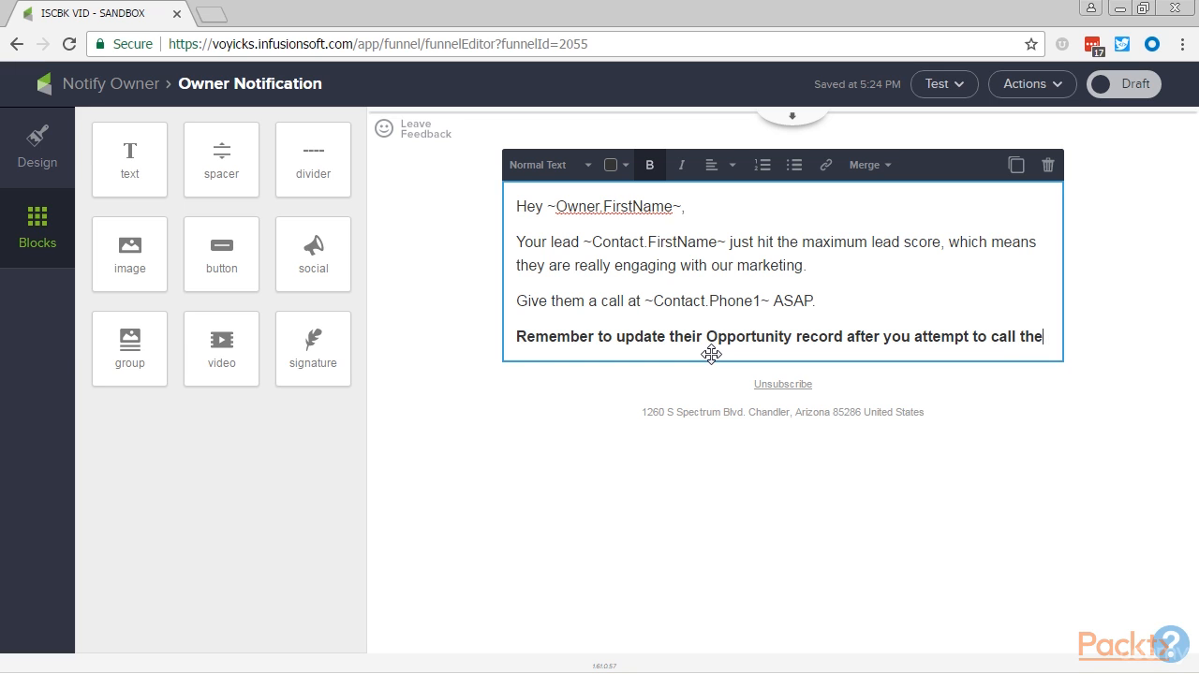
{"action": "type", "text": "m, whether you reach "}
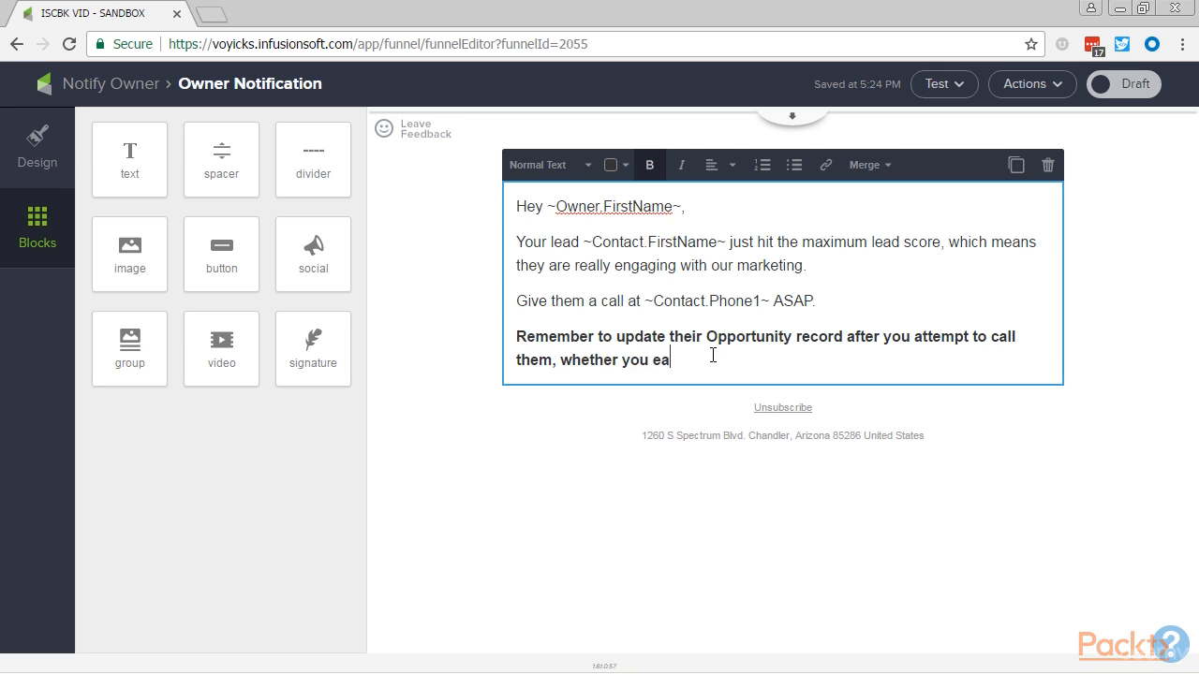
{"action": "type", "text": "them or not"}
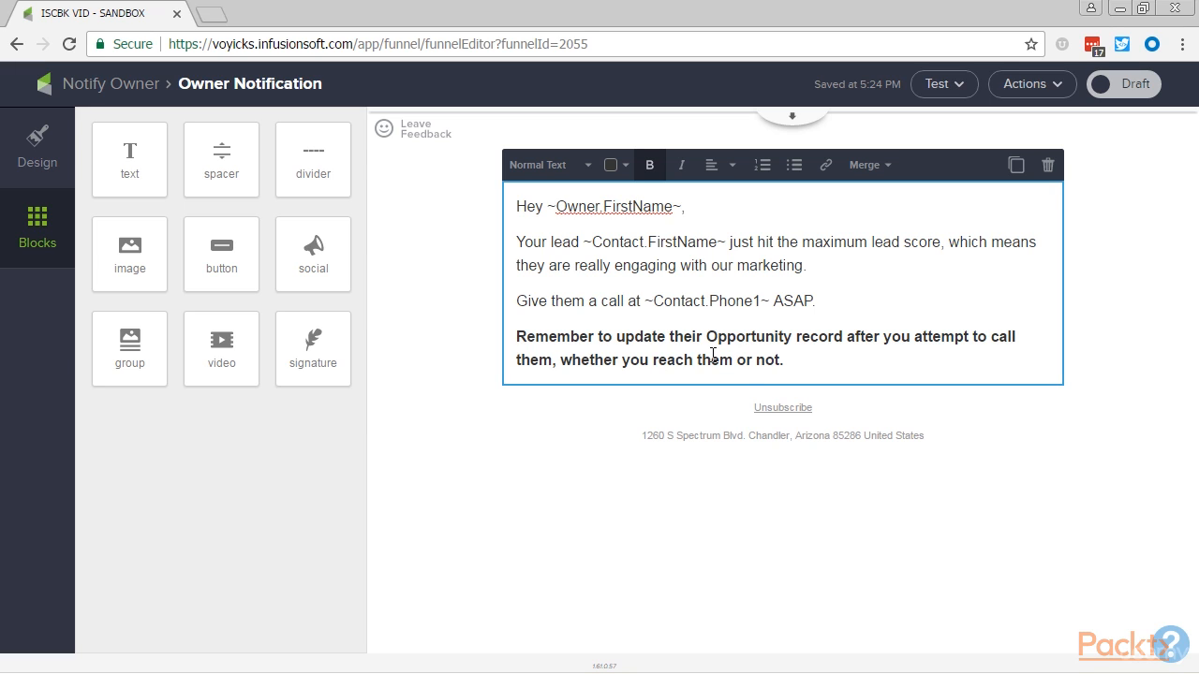
{"action": "type", "text": "."}
{"action": "key", "text": "Return"}
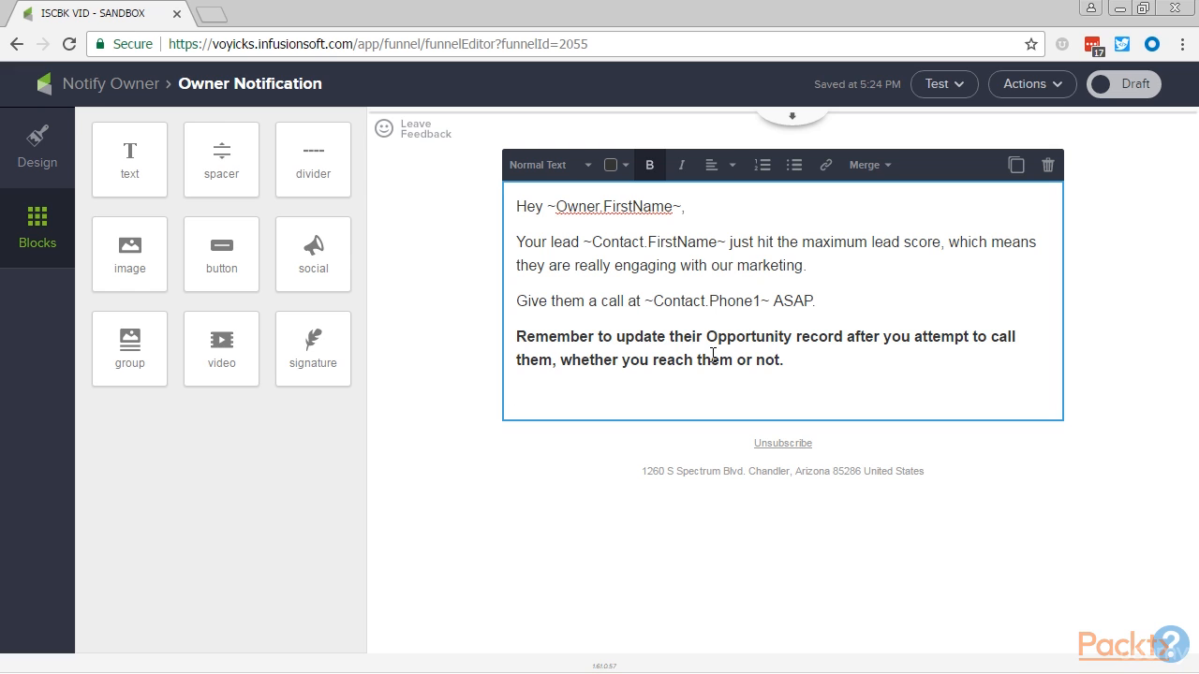
Insert the contact's Edit Page merge field on the last line of the email and remove its bold formatting
{"action": "left_click", "coordinate": [878, 166]}
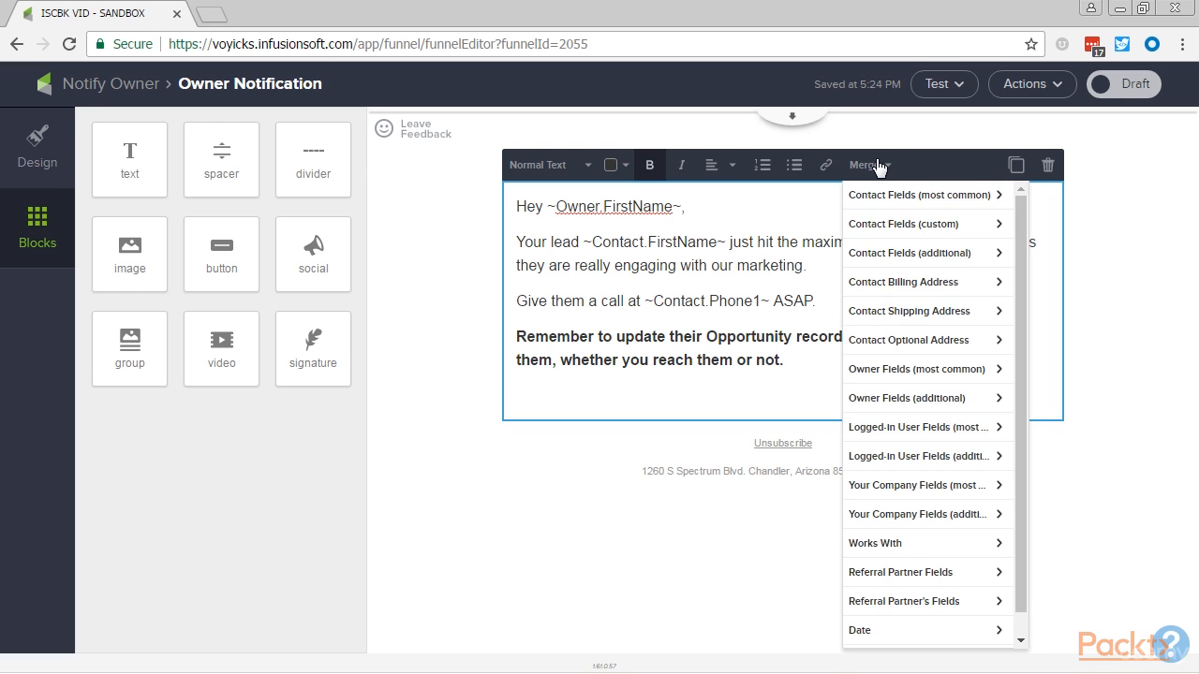
{"action": "left_click", "coordinate": [894, 253]}
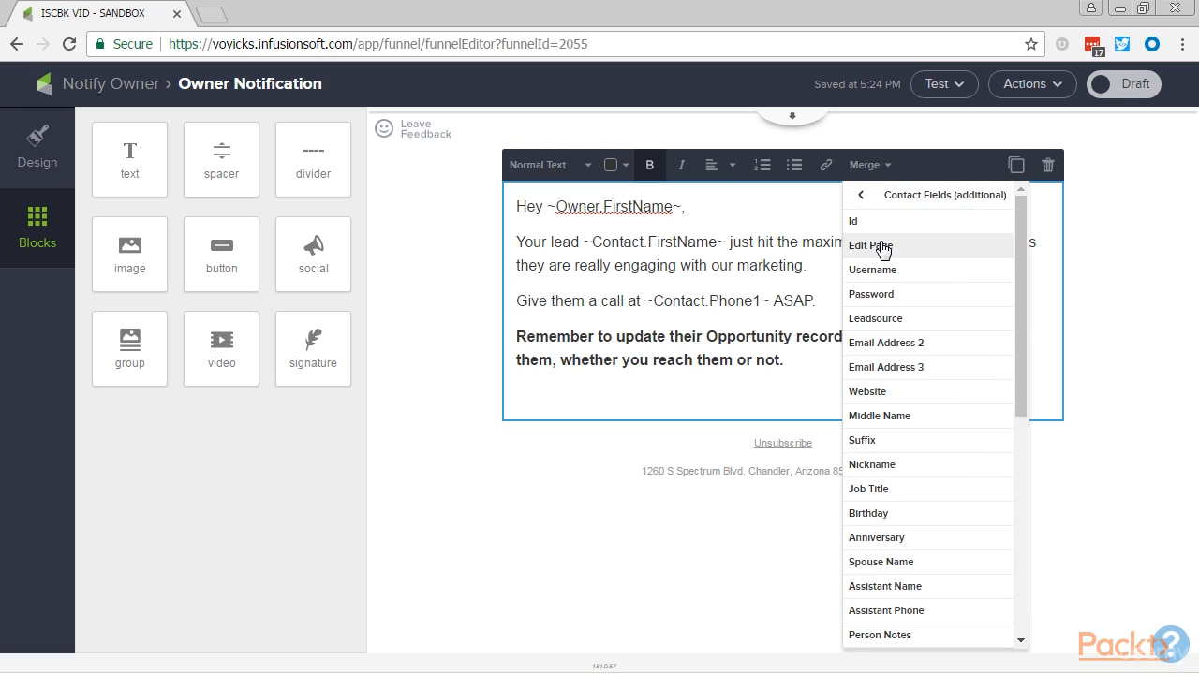
{"action": "left_click", "coordinate": [881, 246]}
{"action": "triple_click", "coordinate": [728, 388]}
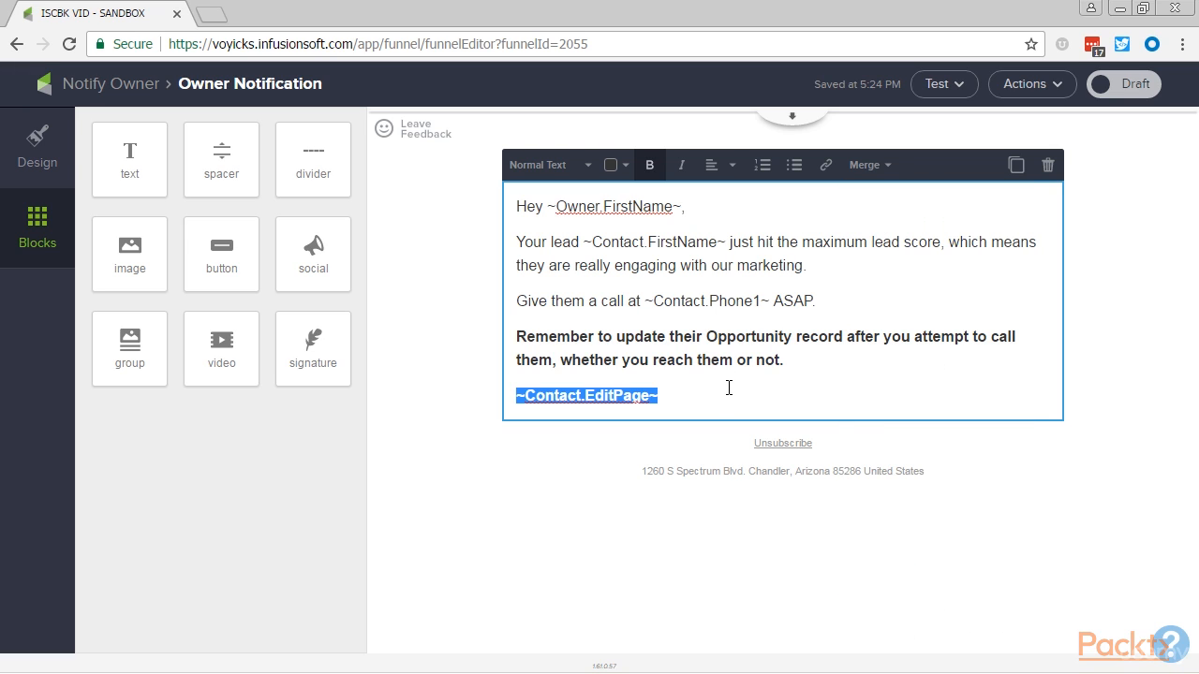
{"action": "left_click", "coordinate": [649, 166]}
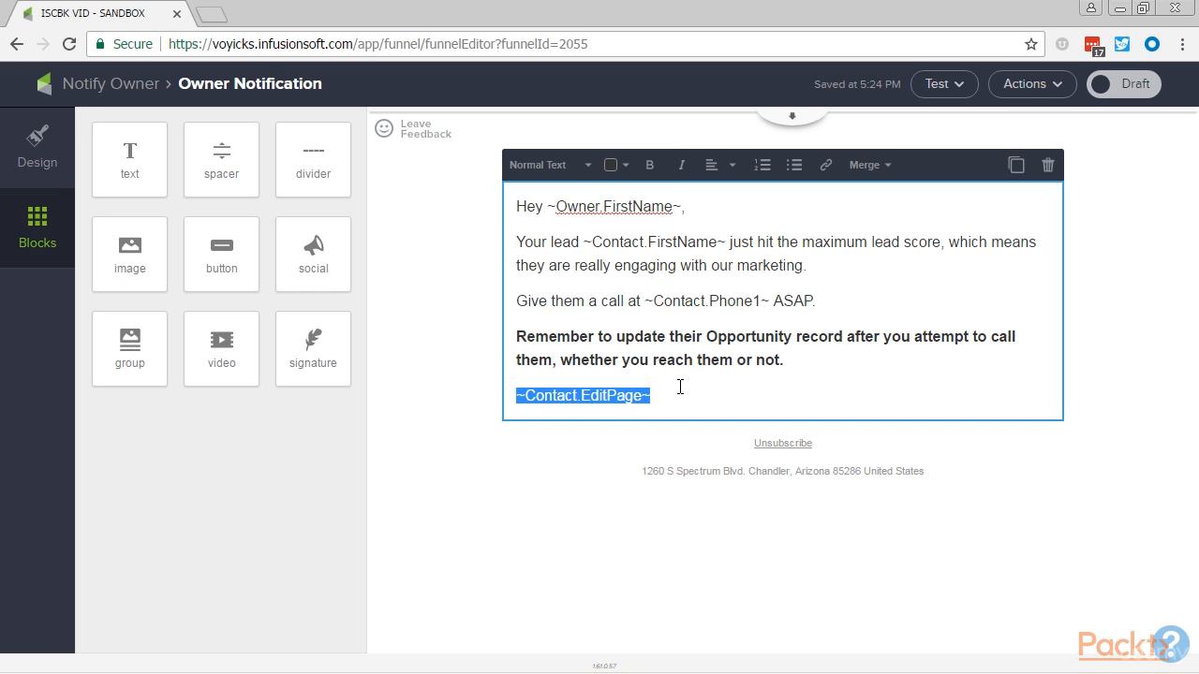
{"action": "left_click", "coordinate": [680, 386]}
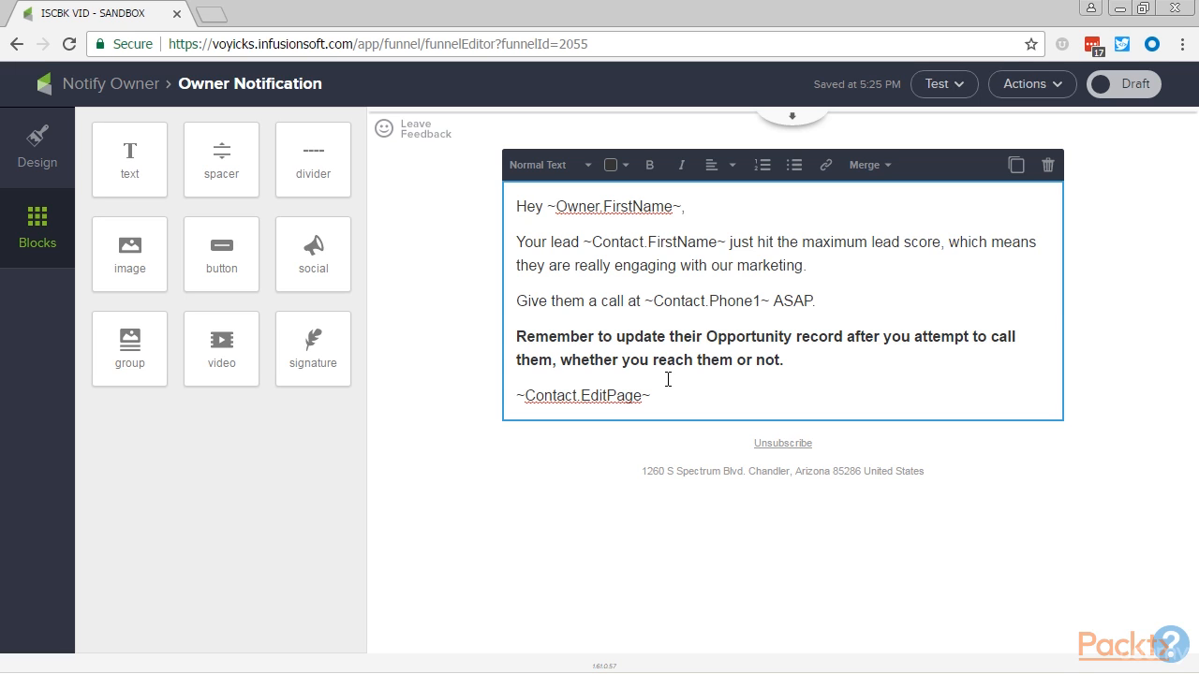
Mark the Owner Notification email as Ready and return to the campaign canvas
{"action": "left_click", "coordinate": [1126, 89]}
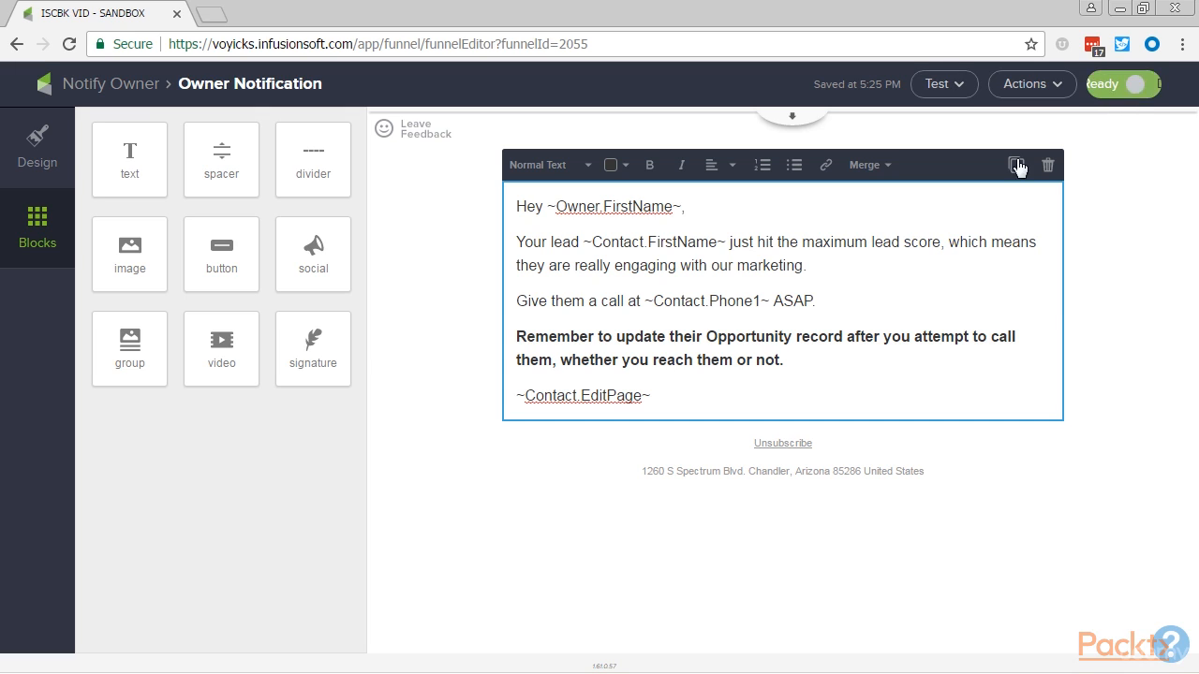
{"action": "left_click", "coordinate": [153, 90]}
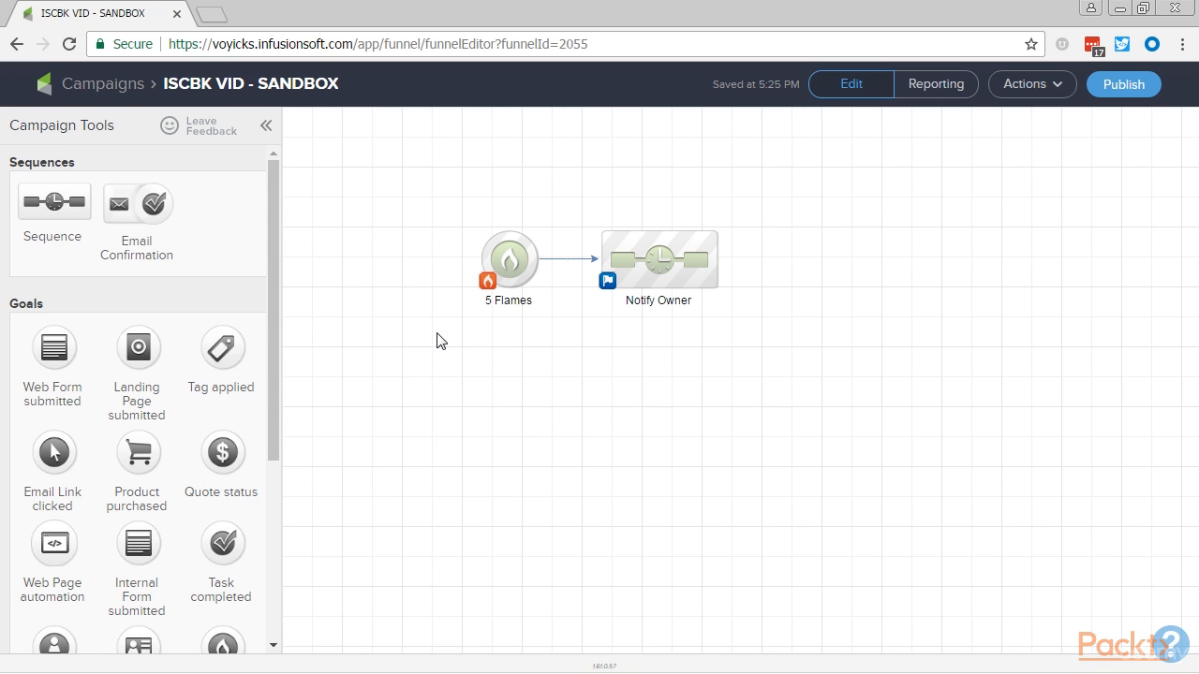
Duplicate the 5 Flames goal and place the copy to the right of the Notify Owner sequence
{"action": "right_click", "coordinate": [524, 282]}
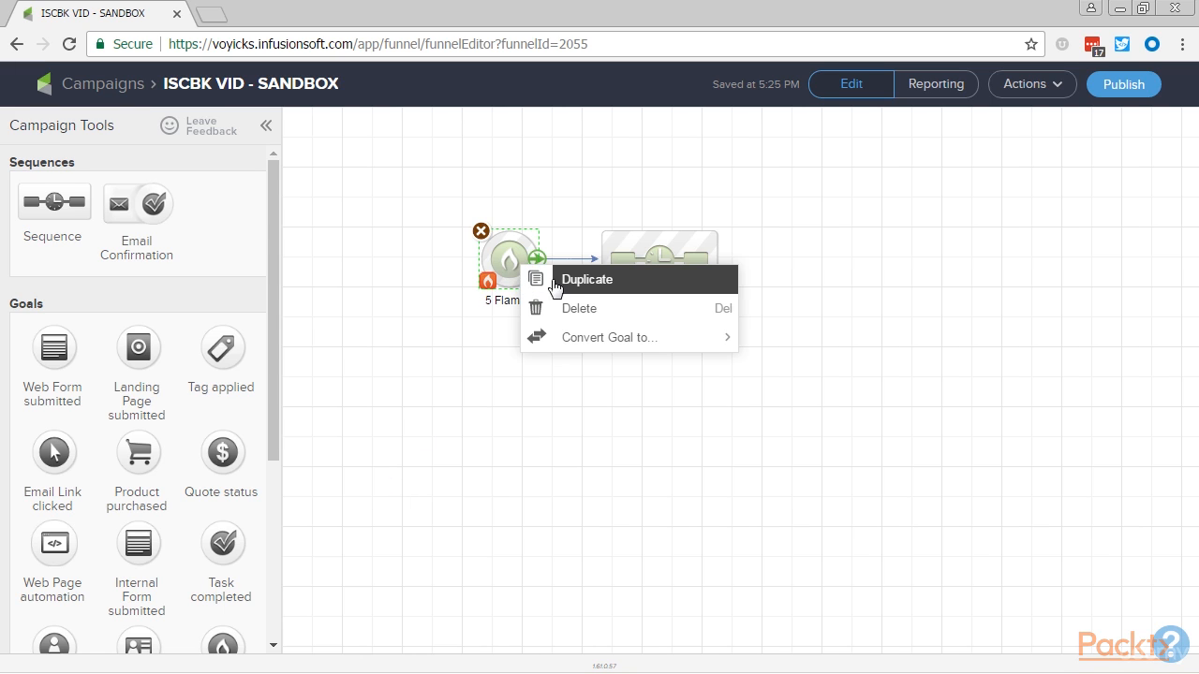
{"action": "left_click", "coordinate": [565, 286]}
{"action": "left_click_drag", "start_coordinate": [532, 281], "coordinate": [809, 255]}
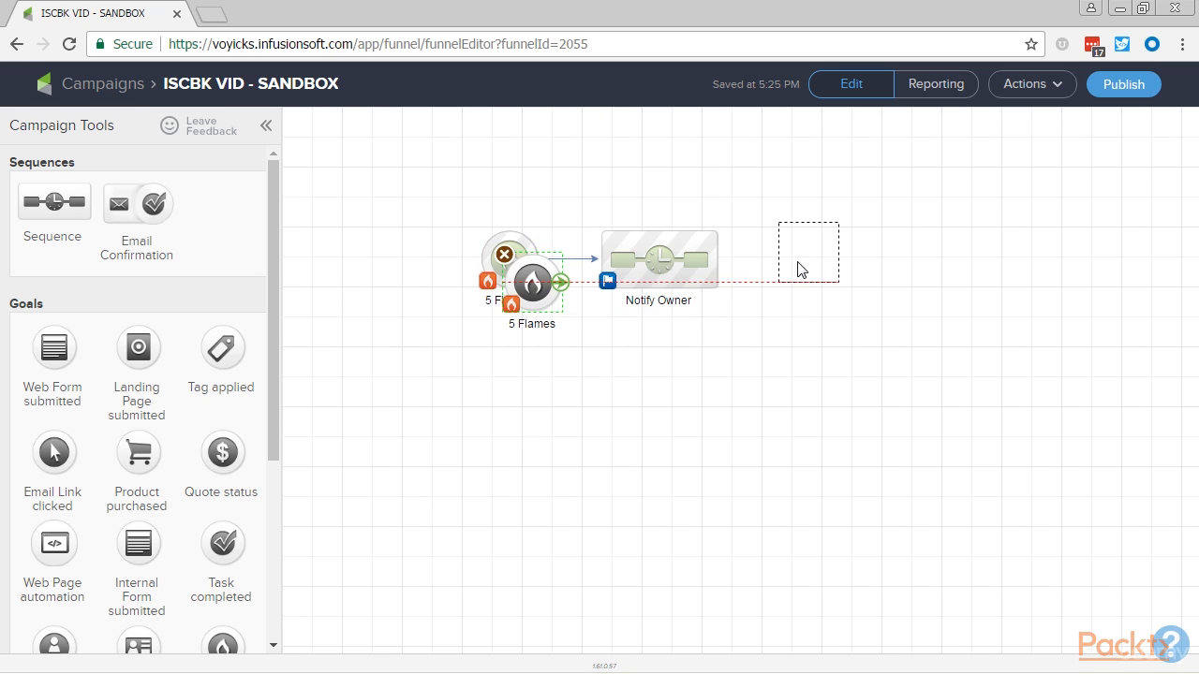
Rename the duplicated goal "Reach 5 Flames Again"
{"action": "left_click", "coordinate": [796, 295]}
{"action": "type", "text": "Reach"}
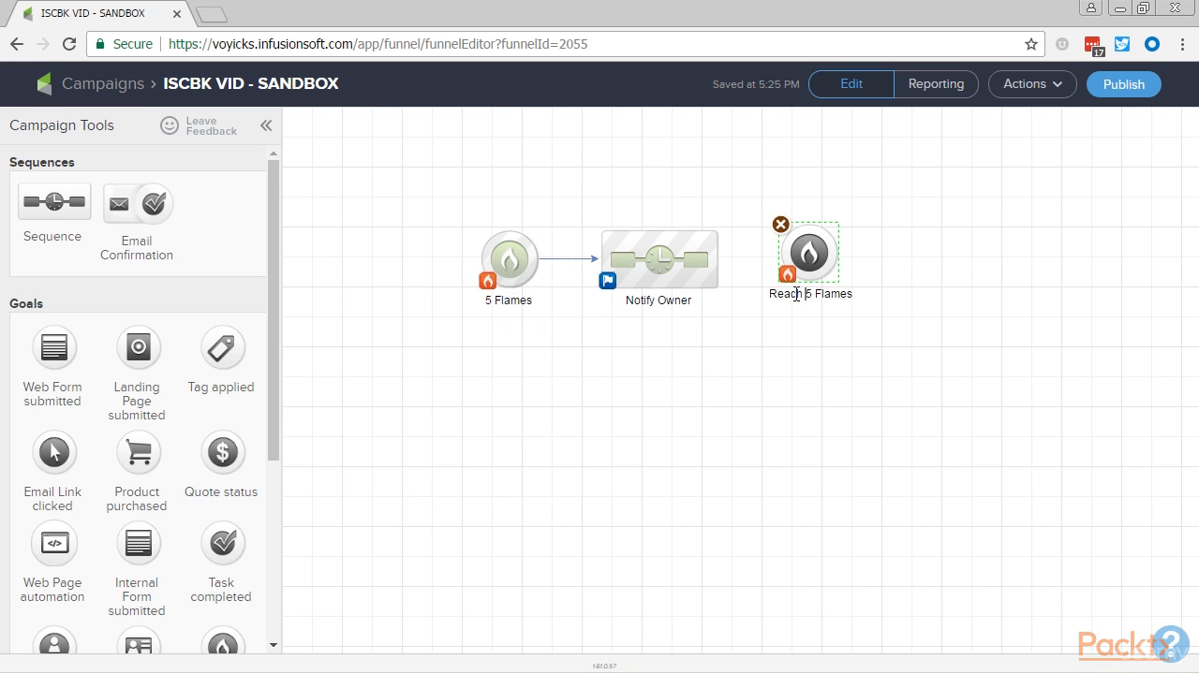
{"action": "key", "text": "End"}
{"action": "type", "text": "Again"}
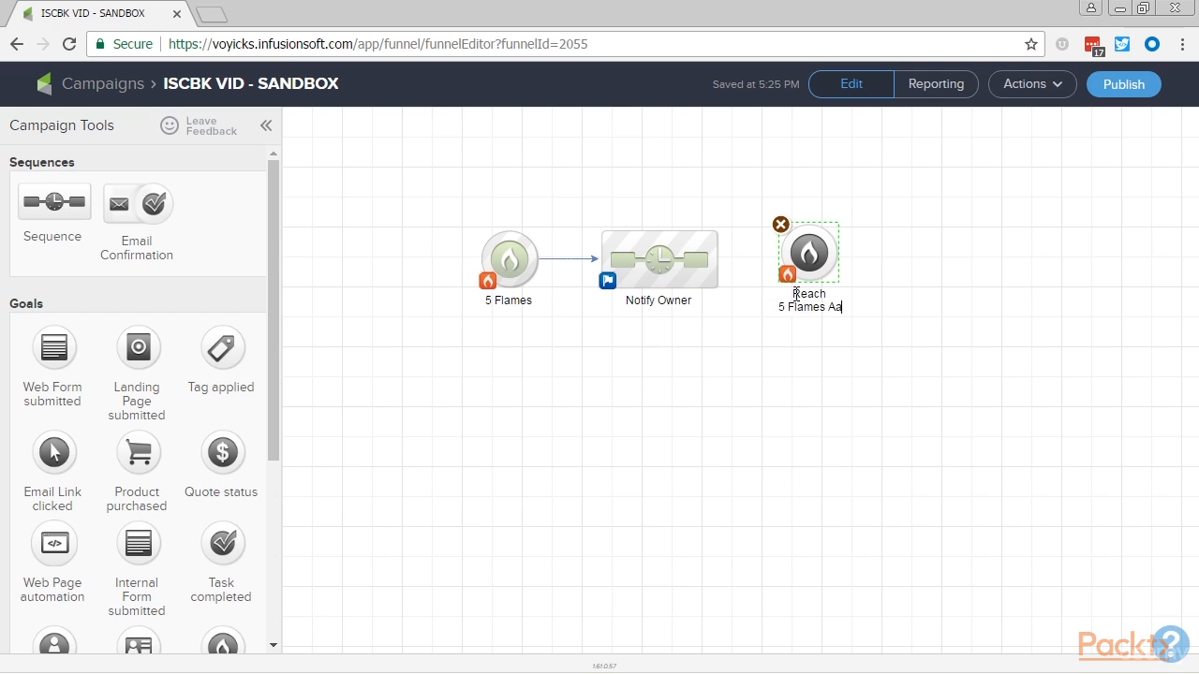
Configure the Reach 5 Flames Again goal for a score increase to five or more flames and connect Notify Owner to it
{"action": "double_click", "coordinate": [807, 254]}
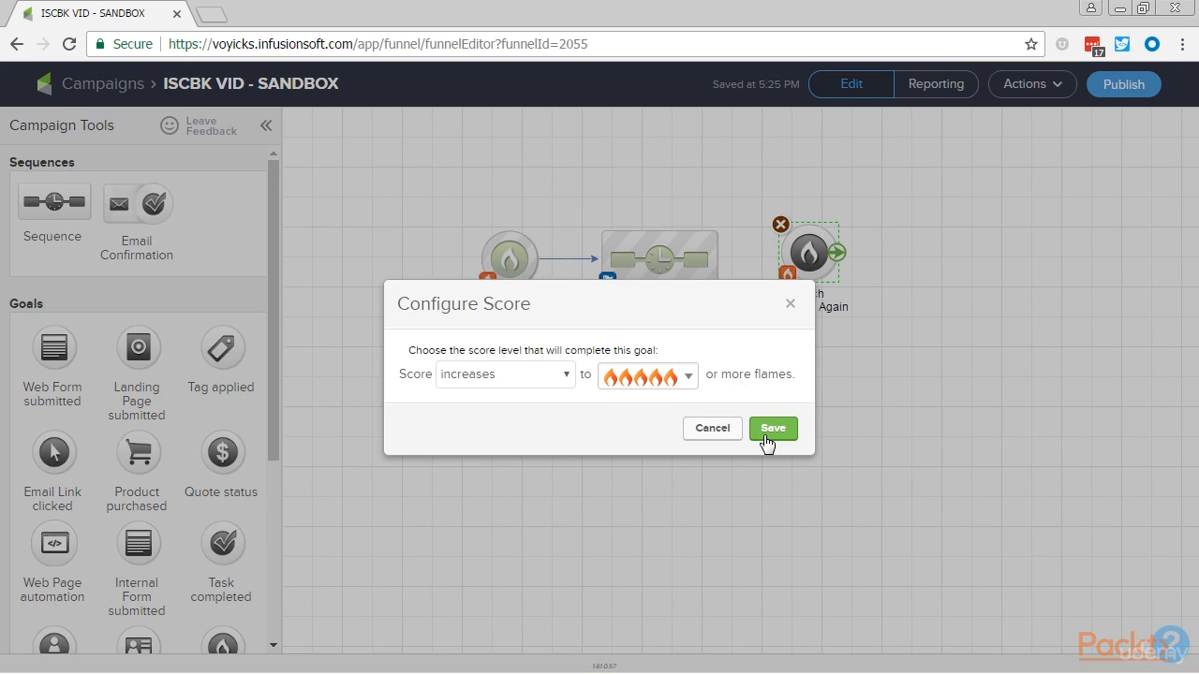
{"action": "left_click", "coordinate": [771, 428]}
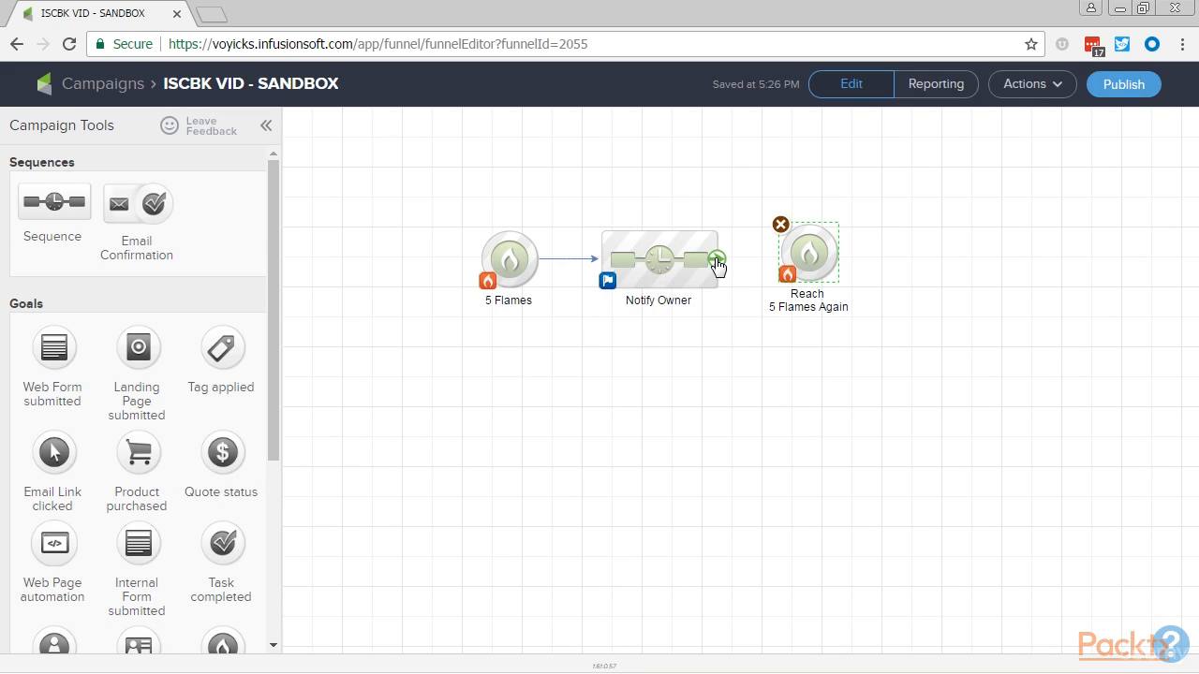
{"action": "left_click_drag", "start_coordinate": [717, 259], "coordinate": [847, 266]}
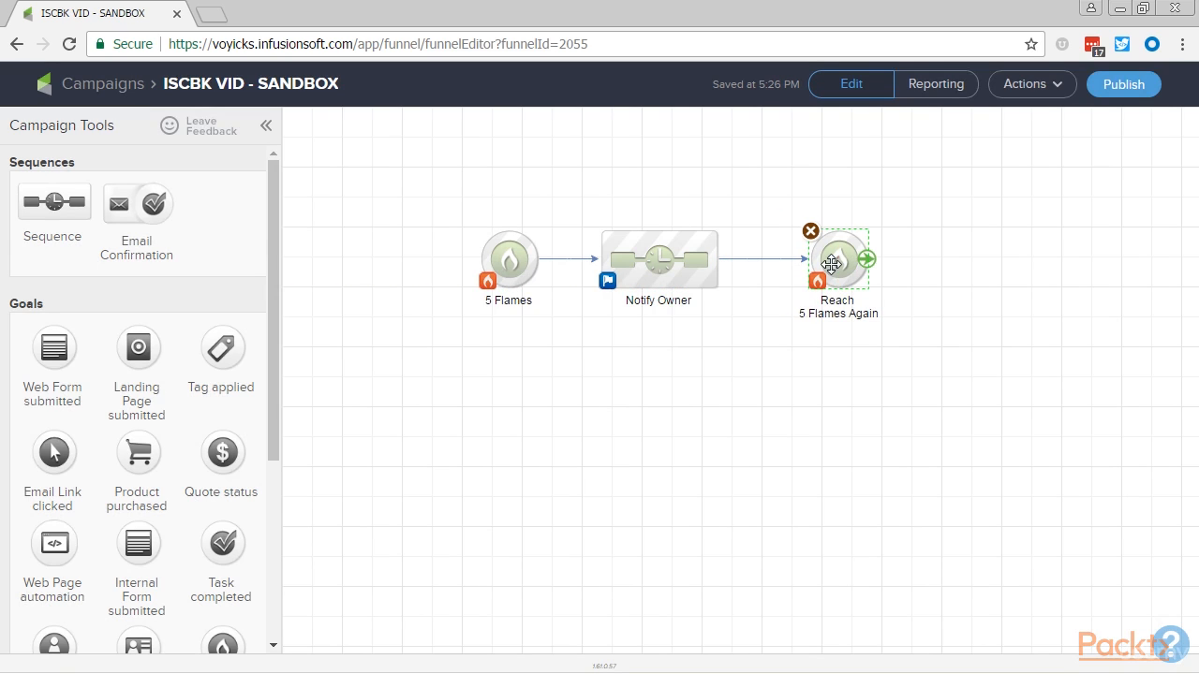
{"action": "left_click_drag", "start_coordinate": [441, 202], "coordinate": [554, 324]}
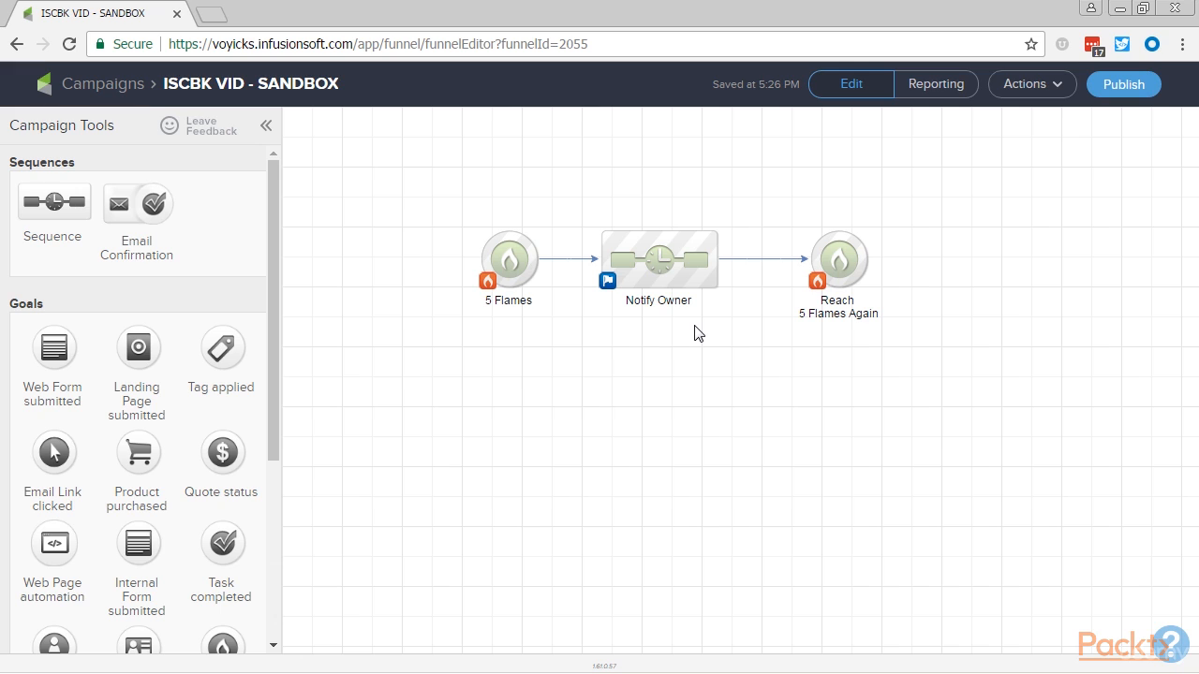
{"action": "left_click_drag", "start_coordinate": [744, 202], "coordinate": [913, 352]}
{"action": "left_click", "coordinate": [667, 279]}
{"action": "left_click_drag", "start_coordinate": [382, 178], "coordinate": [599, 356]}
Move Reach 5 Flames Again farther right and add a Lead Score achieved goal named "Decrease to 3 Flames" below the connecting line
{"action": "left_click_drag", "start_coordinate": [840, 261], "coordinate": [1171, 263]}
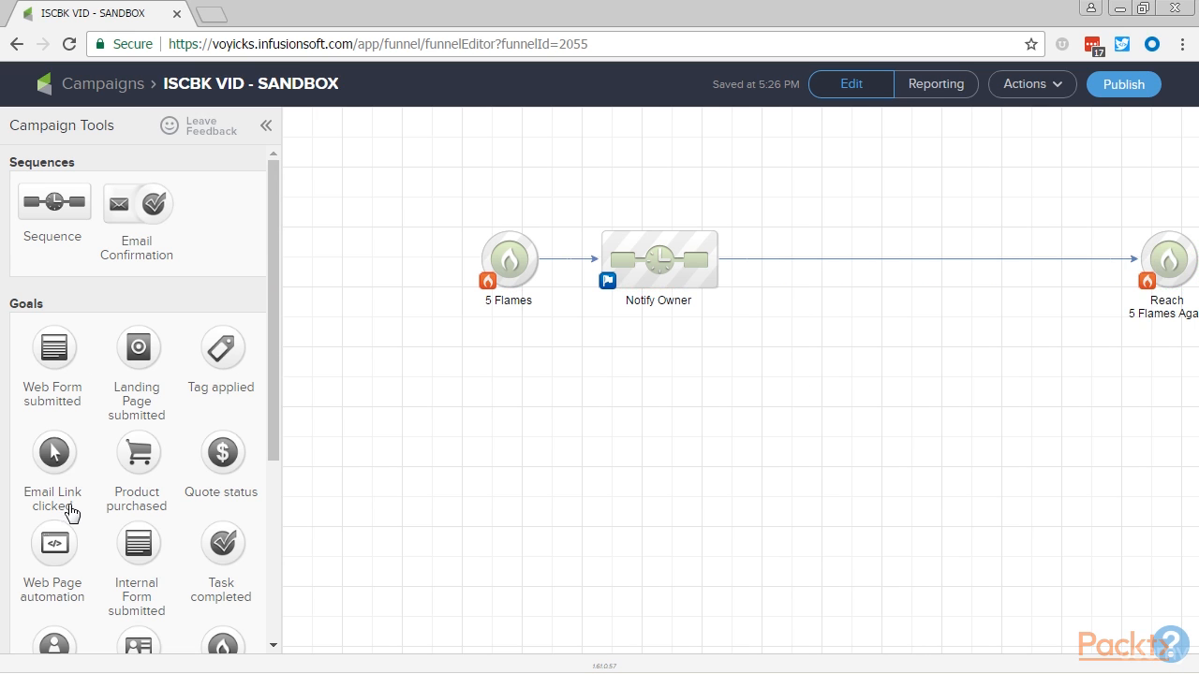
{"action": "scroll", "coordinate": [72, 520], "scroll_direction": "down", "scroll_amount": 3}
{"action": "scroll", "coordinate": [113, 407], "scroll_direction": "up", "scroll_amount": 3}
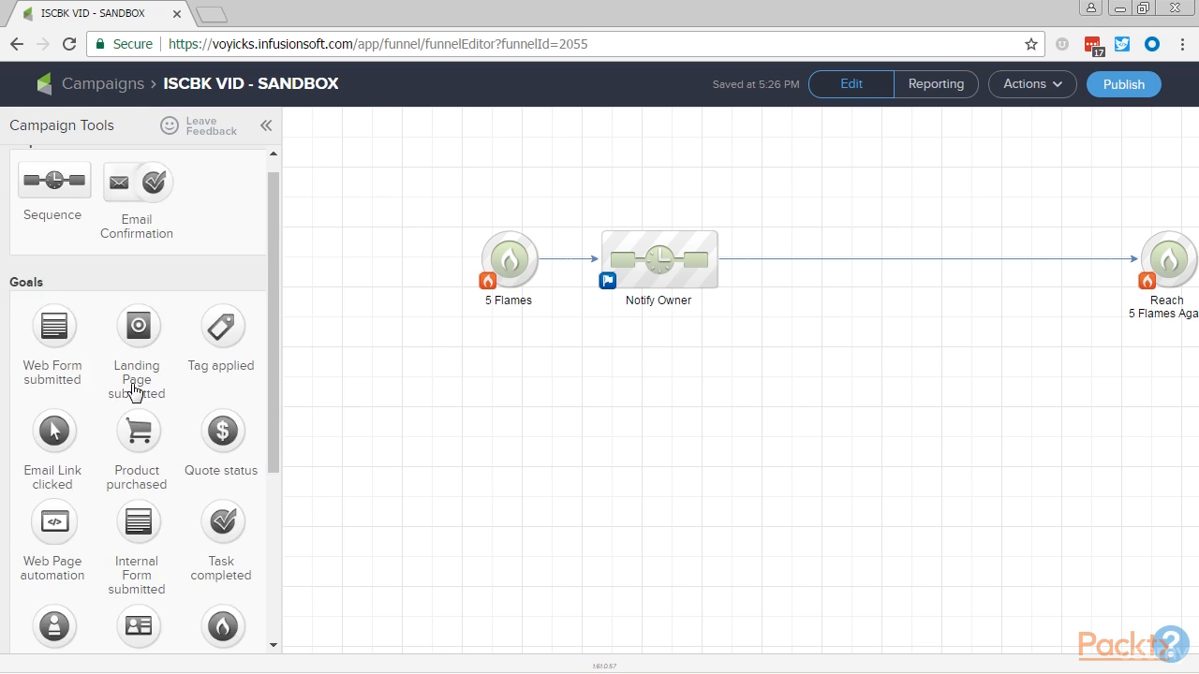
{"action": "scroll", "coordinate": [169, 480], "scroll_direction": "down", "scroll_amount": 1}
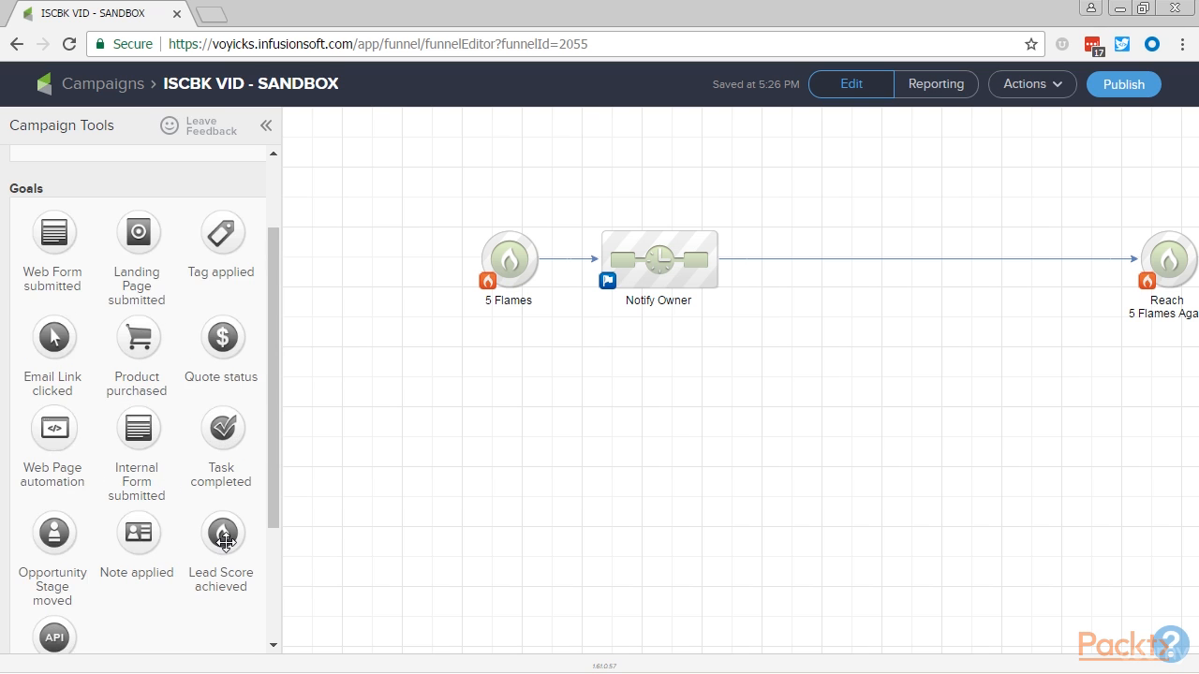
{"action": "left_click_drag", "start_coordinate": [223, 535], "coordinate": [816, 334]}
{"action": "type", "text": "De"}
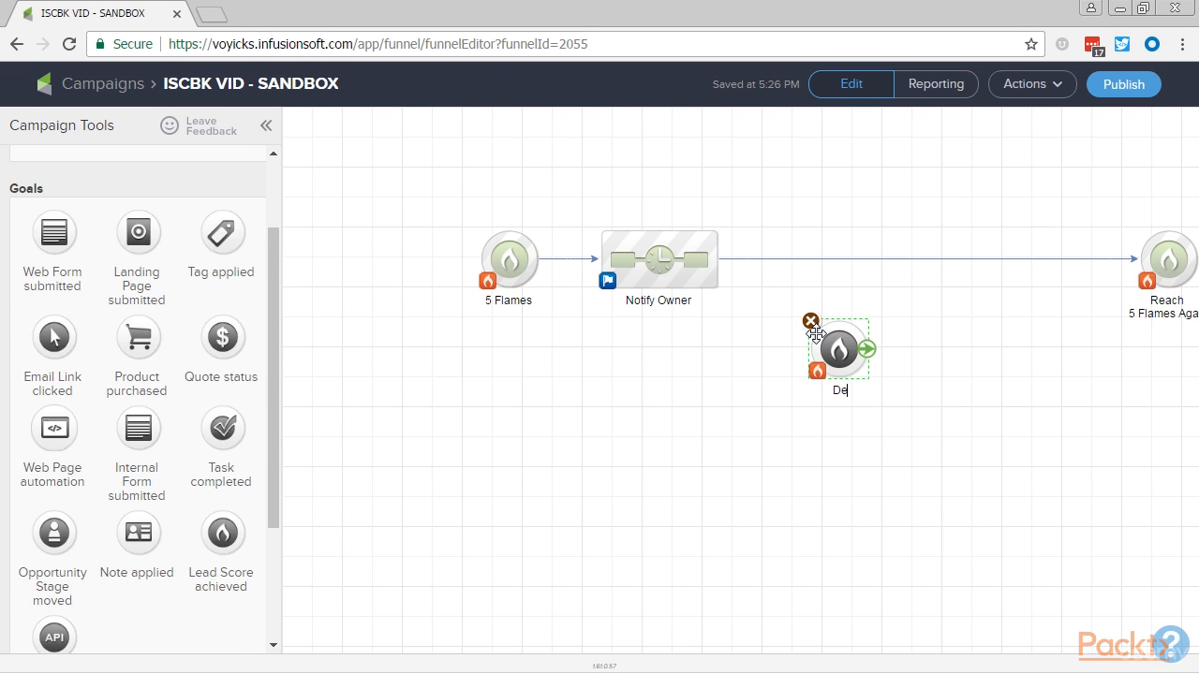
{"action": "type", "text": "crease to 3 Flames"}
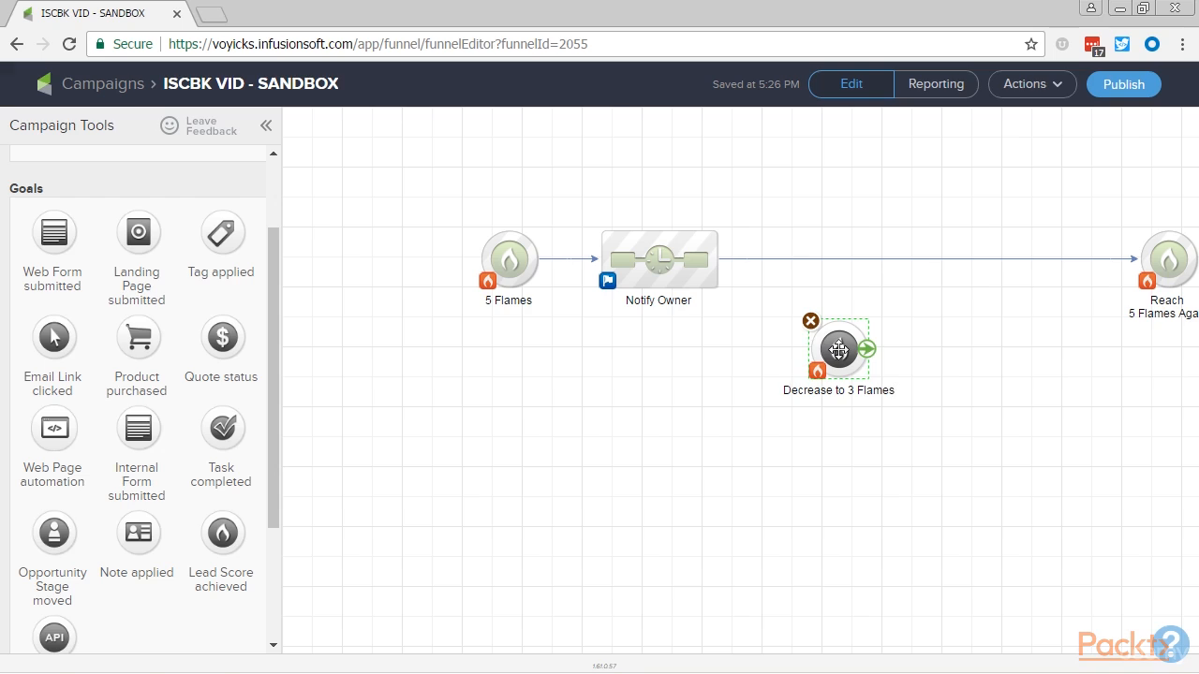
Configure the Decrease to 3 Flames goal for a score decrease to three or fewer flames and connect Notify Owner to it
{"action": "double_click", "coordinate": [839, 349]}
{"action": "left_click", "coordinate": [686, 379]}
{"action": "left_click", "coordinate": [655, 382]}
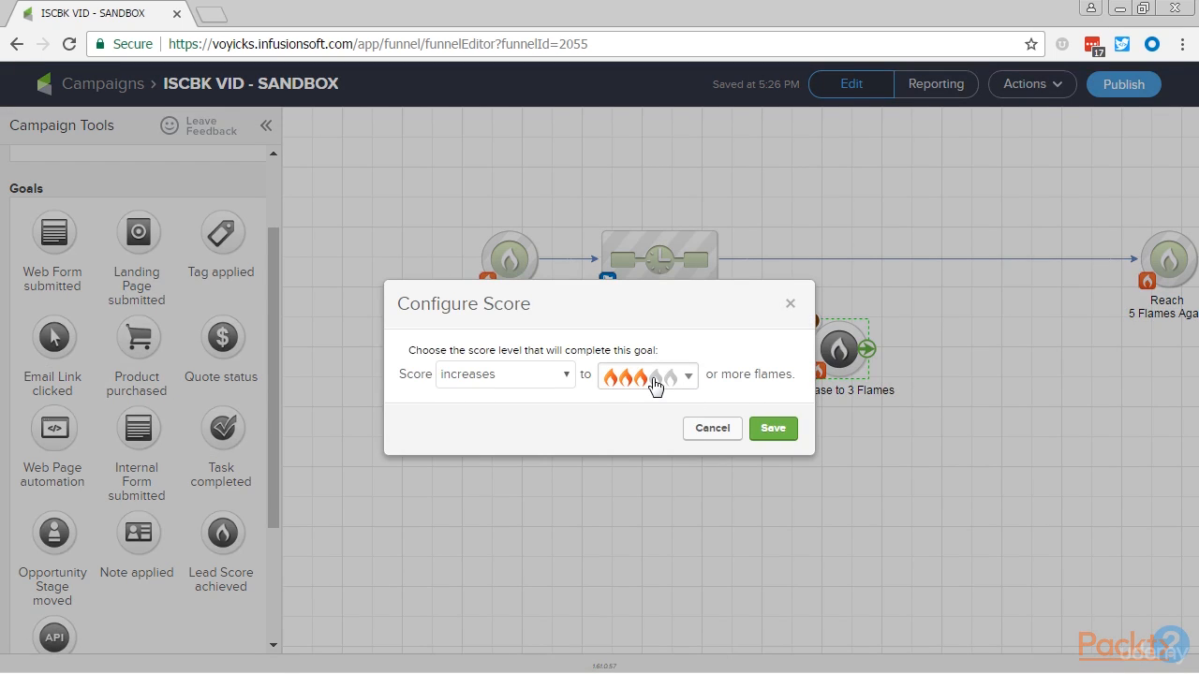
{"action": "left_click", "coordinate": [557, 374]}
{"action": "left_click", "coordinate": [556, 415]}
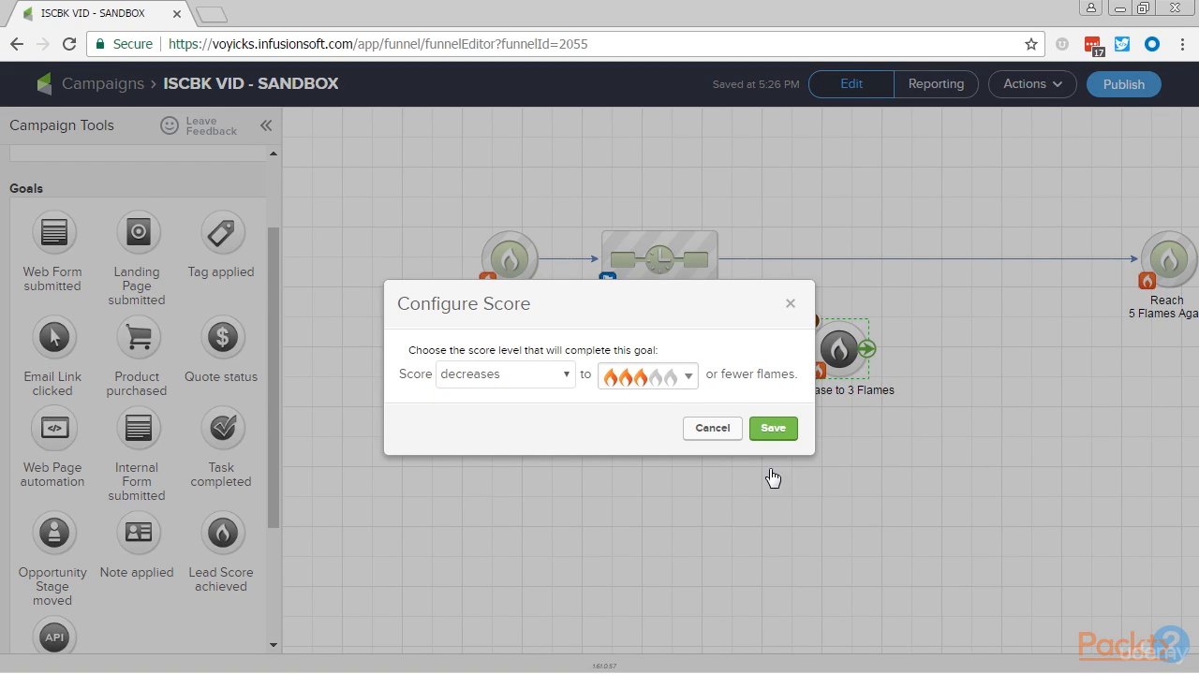
{"action": "left_click", "coordinate": [773, 433]}
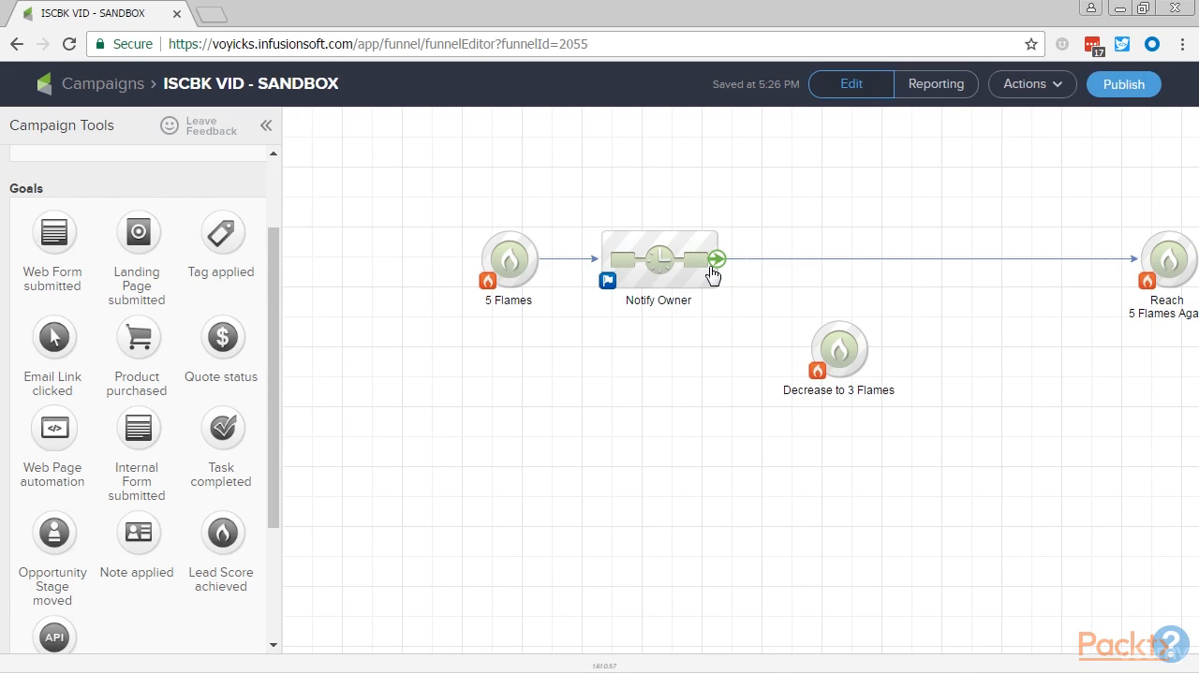
{"action": "left_click_drag", "start_coordinate": [717, 259], "coordinate": [828, 351]}
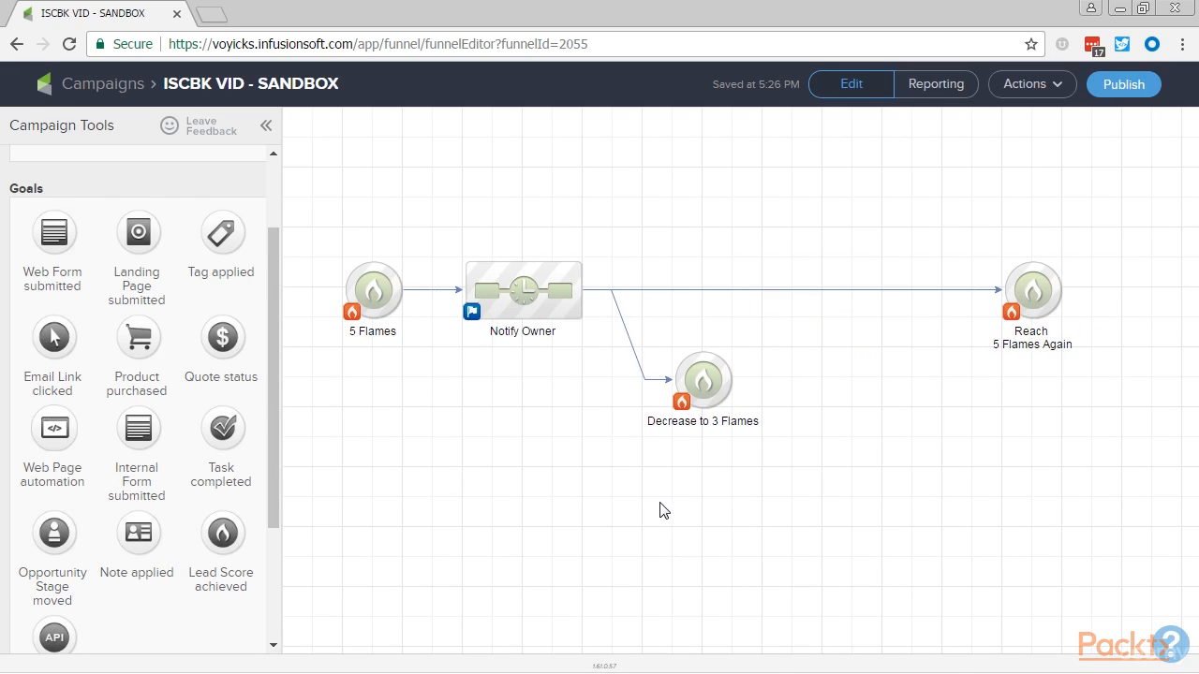
Add a sequence named "Is Everything Ok?" to the right of the Decrease to 3 Flames goal and connect the goal to it
{"action": "scroll", "coordinate": [103, 224], "scroll_direction": "up", "scroll_amount": 2}
{"action": "left_click_drag", "start_coordinate": [73, 213], "coordinate": [766, 399]}
{"action": "key", "text": "BackSpace"}
{"action": "type", "text": "Is E"}
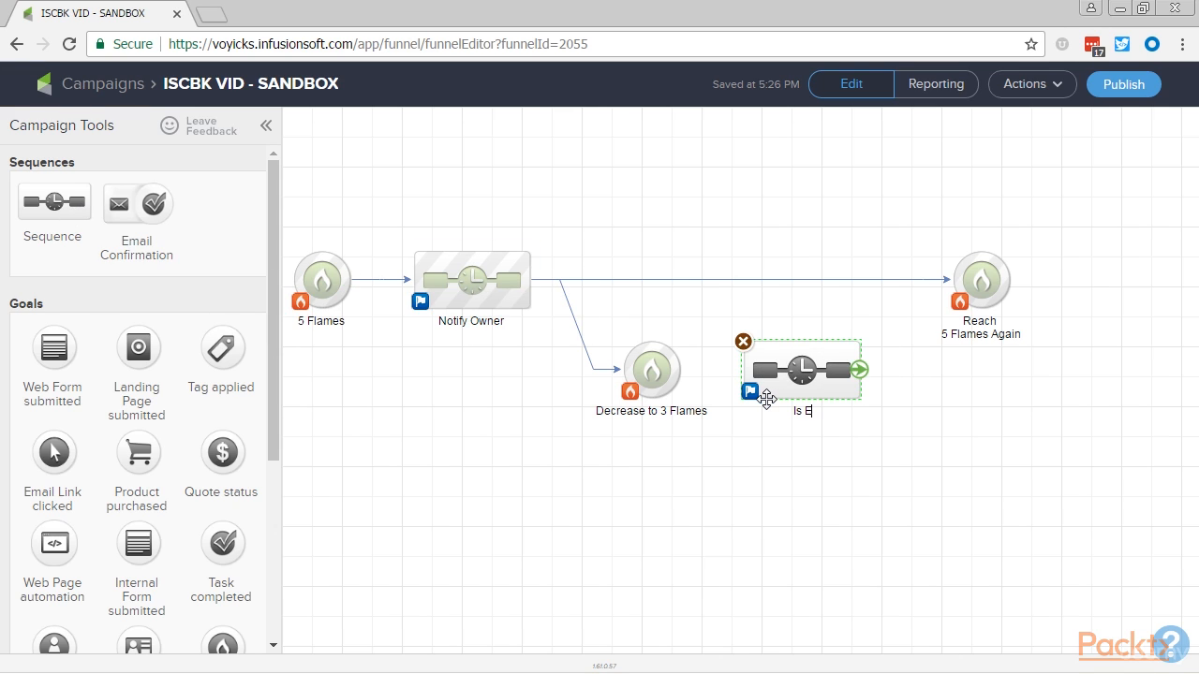
{"action": "type", "text": "verything Ok?"}
{"action": "left_click_drag", "start_coordinate": [676, 369], "coordinate": [777, 384]}
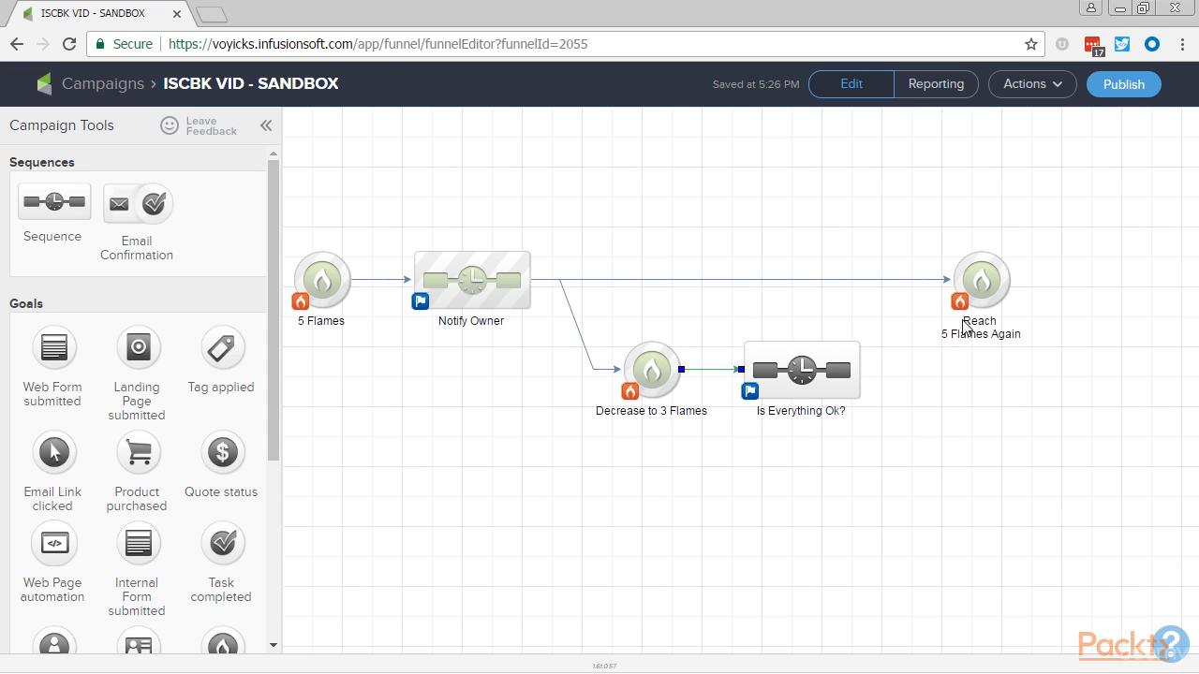
Make room on the right and add an Email Link clicked goal named "Please Call Me", connected from the Is Everything Ok? sequence
{"action": "left_click_drag", "start_coordinate": [965, 325], "coordinate": [1137, 315]}
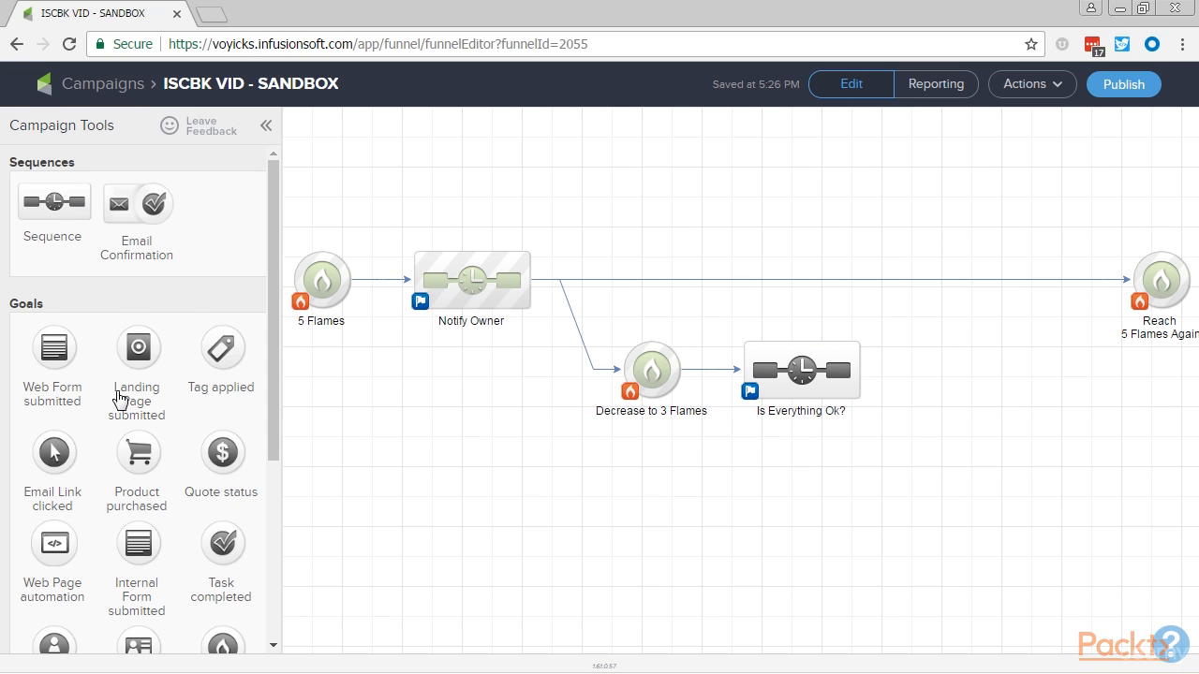
{"action": "left_click_drag", "start_coordinate": [53, 453], "coordinate": [923, 363]}
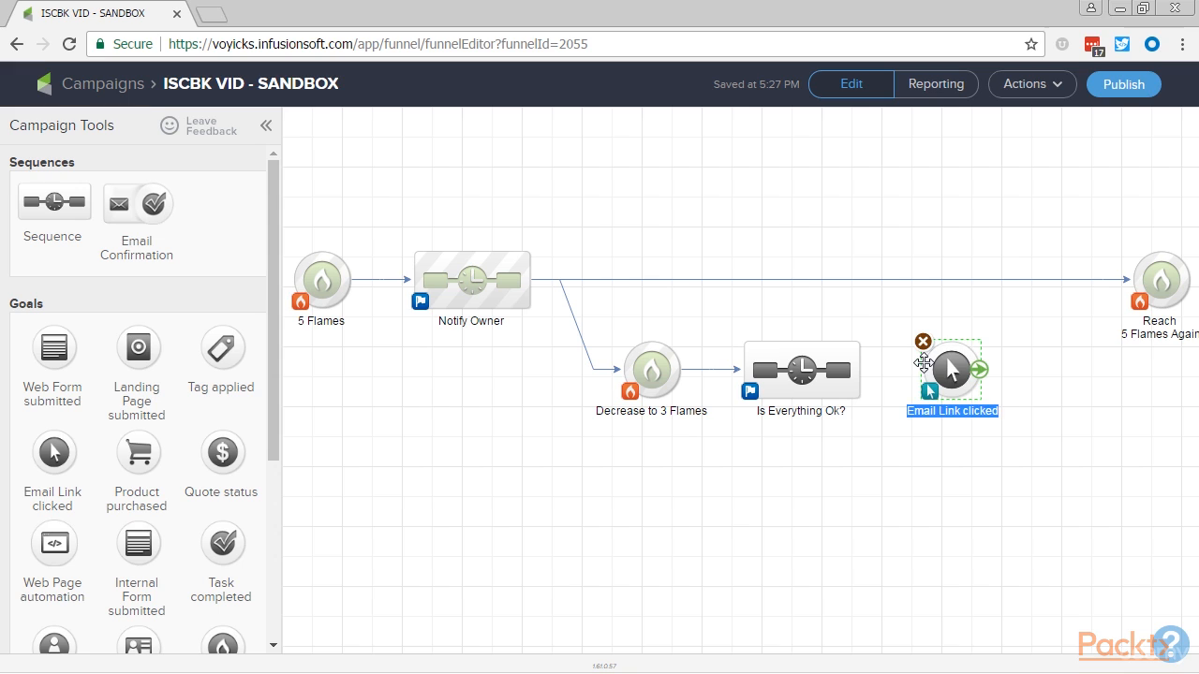
{"action": "type", "text": "Flaease Call"}
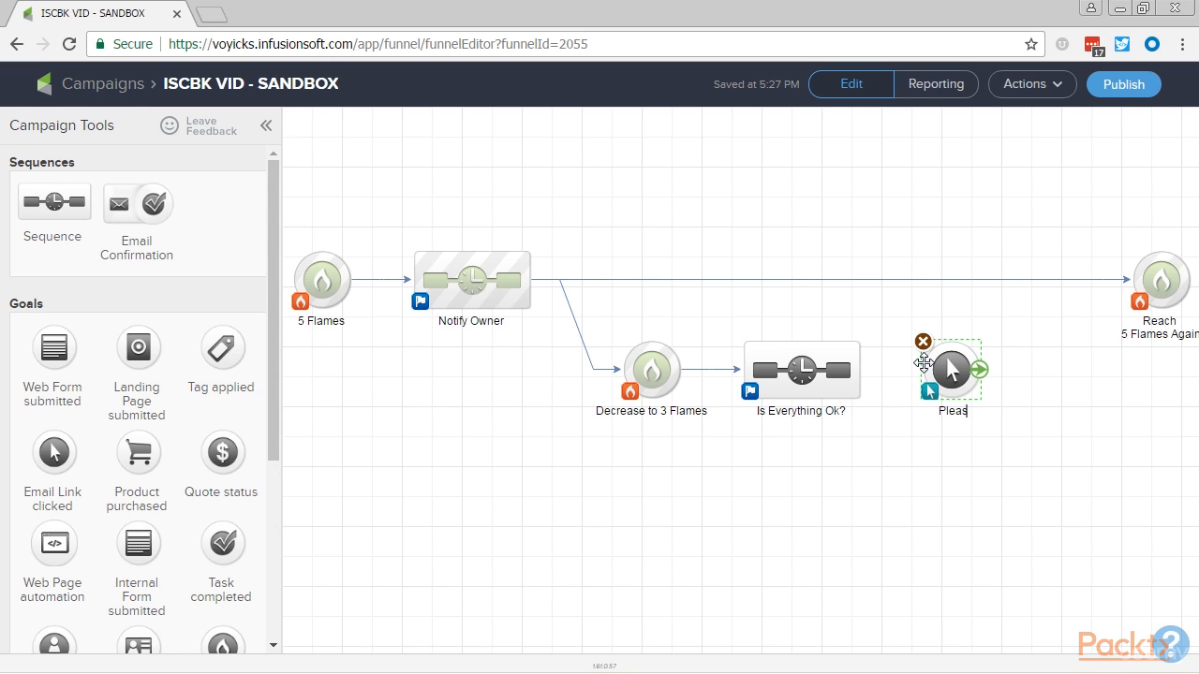
{"action": "type", "text": " Me"}
{"action": "key", "text": "Return"}
{"action": "left_click_drag", "start_coordinate": [859, 370], "coordinate": [948, 373]}
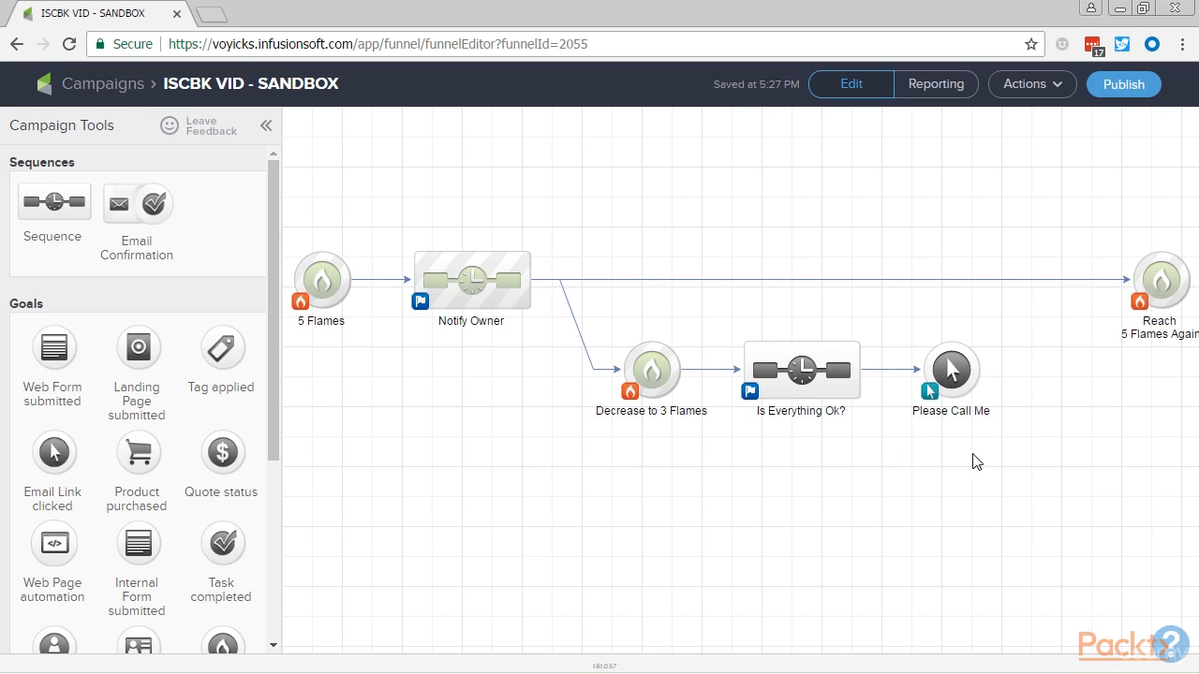
Add a sequence named "Notify Owner to Call Lead" and connect it between the Please Call Me and Reach 5 Flames Again goals
{"action": "left_click_drag", "start_coordinate": [978, 466], "coordinate": [731, 503]}
{"action": "left_click_drag", "start_coordinate": [913, 317], "coordinate": [1033, 315]}
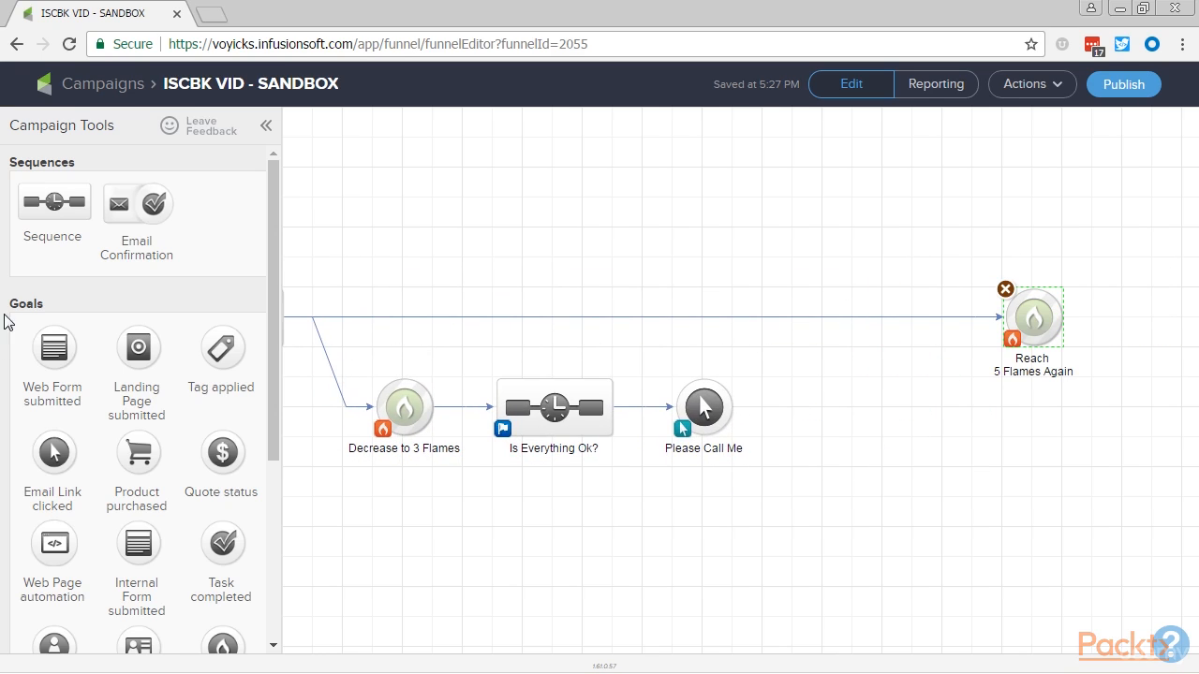
{"action": "left_click_drag", "start_coordinate": [52, 202], "coordinate": [755, 403]}
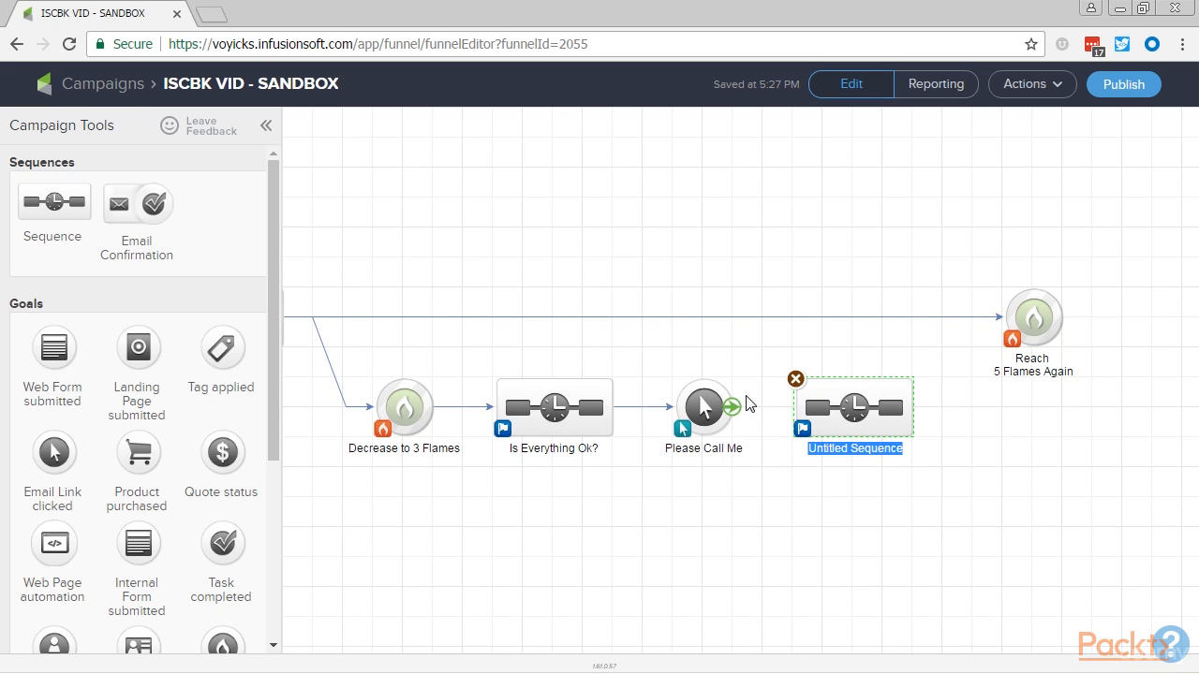
{"action": "type", "text": "Notif"}
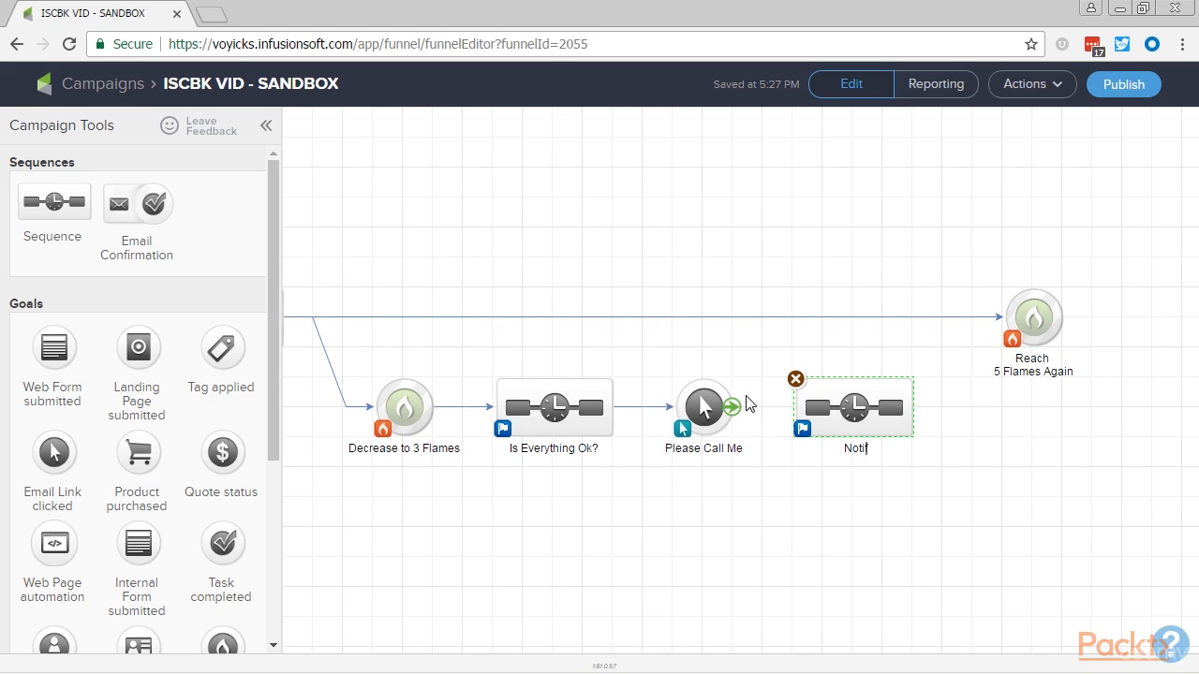
{"action": "type", "text": "y Owner to Call Lead"}
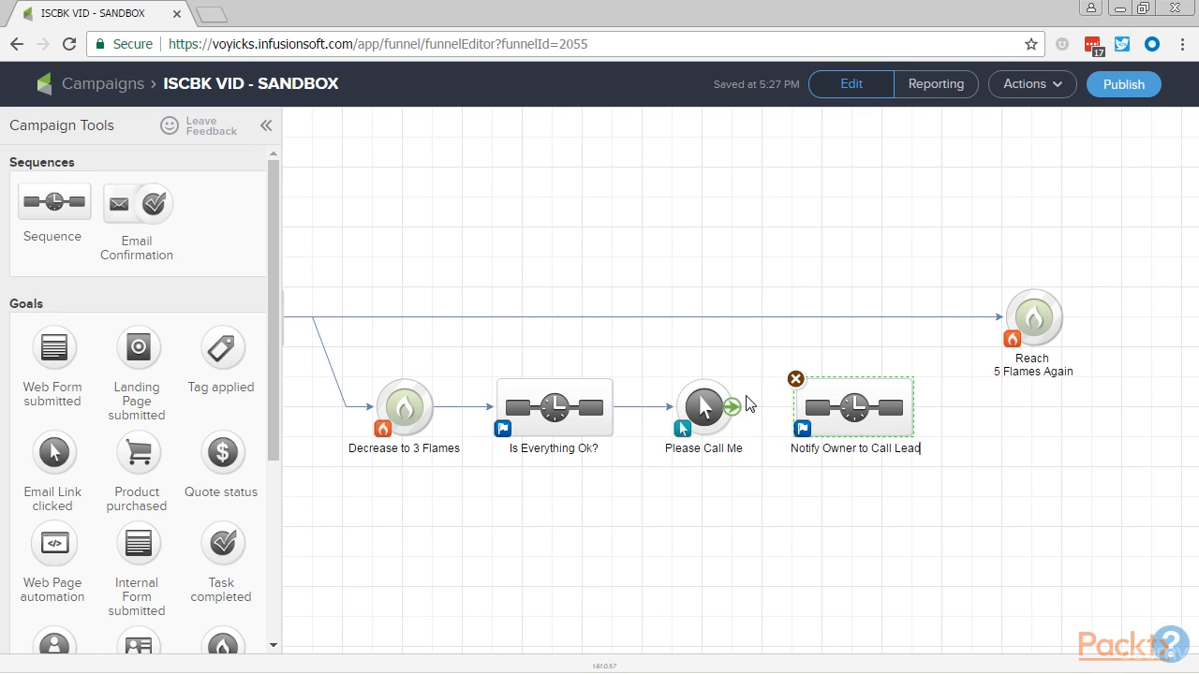
{"action": "left_click", "coordinate": [707, 408]}
{"action": "mouse_move", "coordinate": [732, 406]}
{"action": "left_mouse_down"}
{"action": "mouse_move", "coordinate": [852, 407]}
{"action": "mouse_move", "coordinate": [1032, 320]}
{"action": "left_mouse_up"}
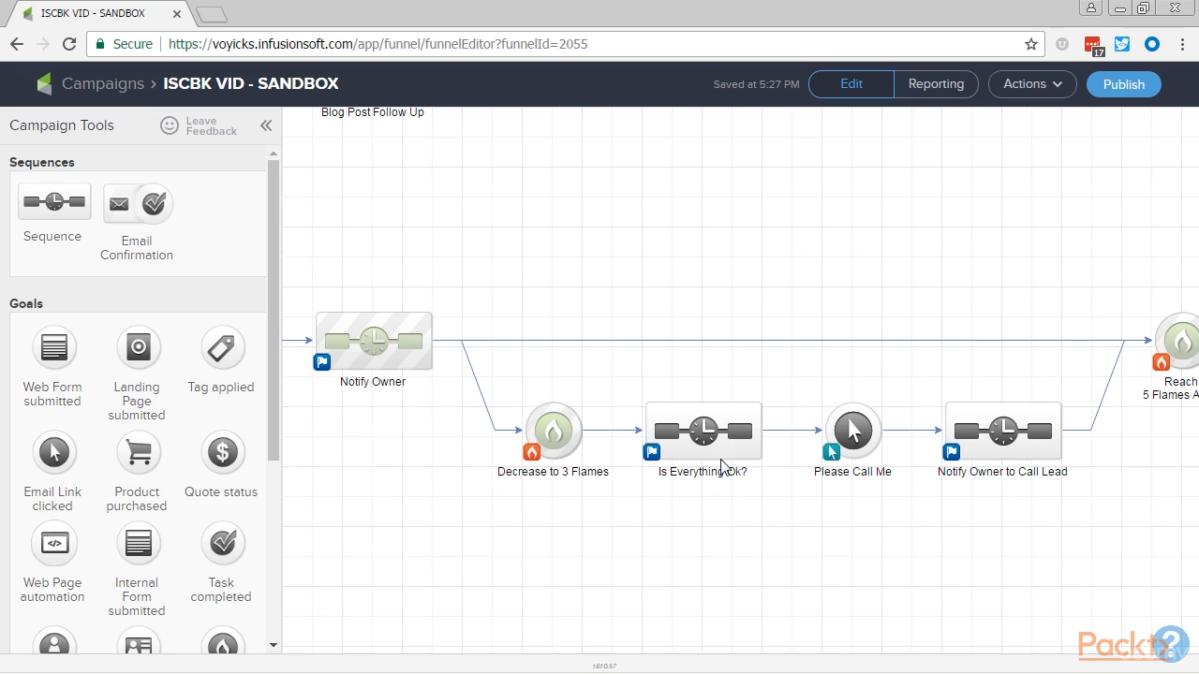
Add a Lead Score achieved goal named "Increase to 1" in the empty area below the existing campaign flow
{"action": "left_click_drag", "start_coordinate": [726, 468], "coordinate": [784, 258]}
{"action": "scroll", "coordinate": [169, 487], "scroll_direction": "down", "scroll_amount": 2}
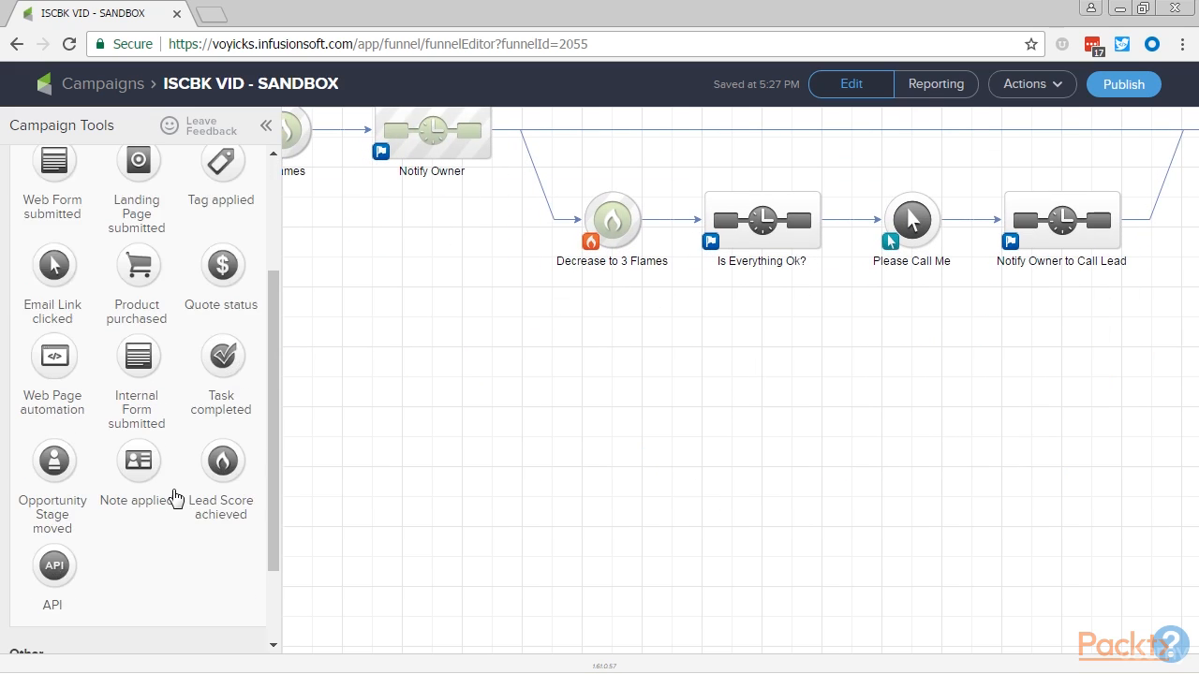
{"action": "left_click_drag", "start_coordinate": [218, 461], "coordinate": [446, 479]}
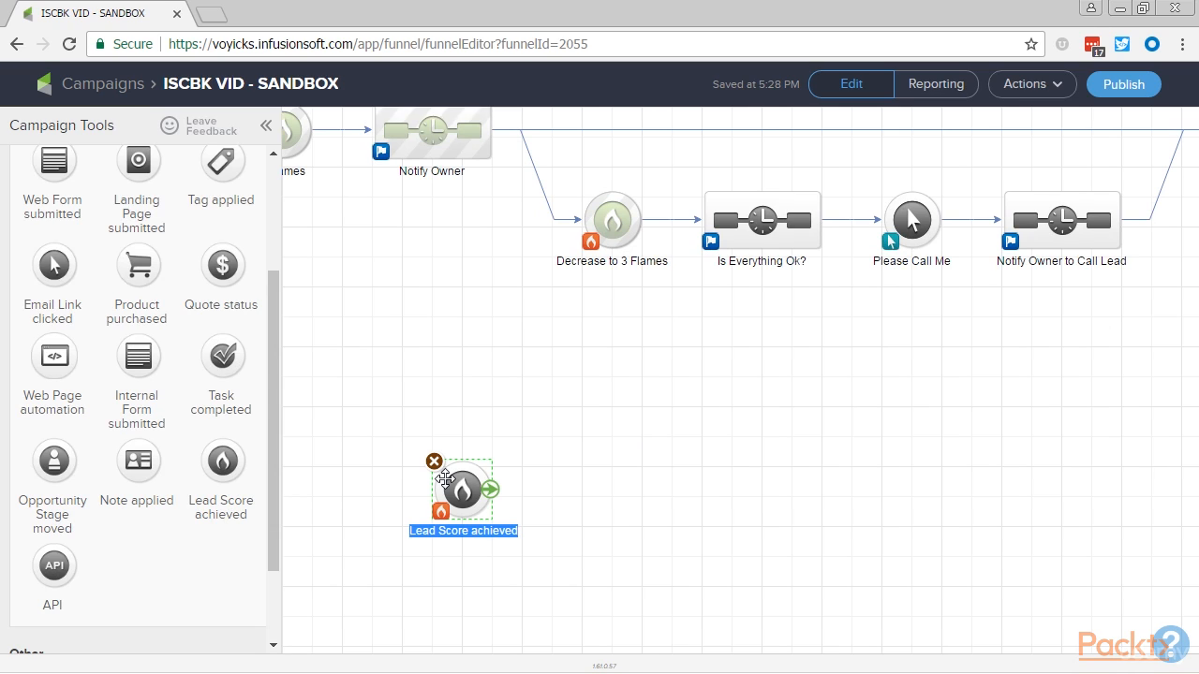
{"action": "type", "text": "Increase "}
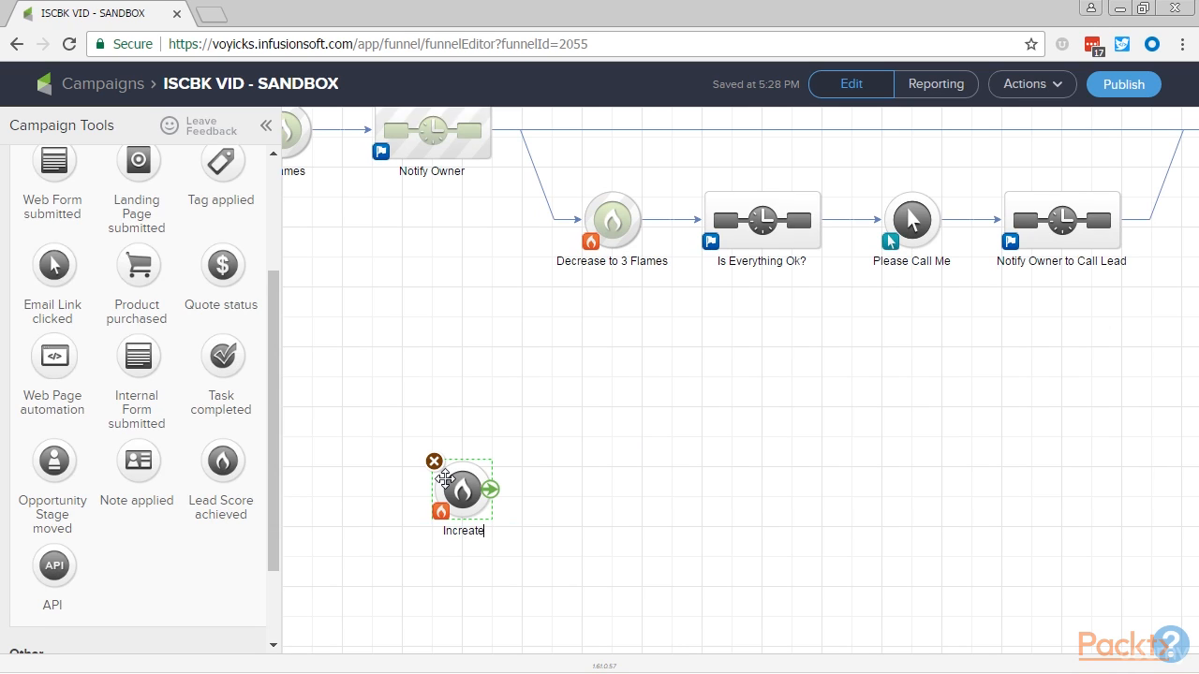
{"action": "type", "text": "to 1"}
{"action": "key", "text": "Return"}
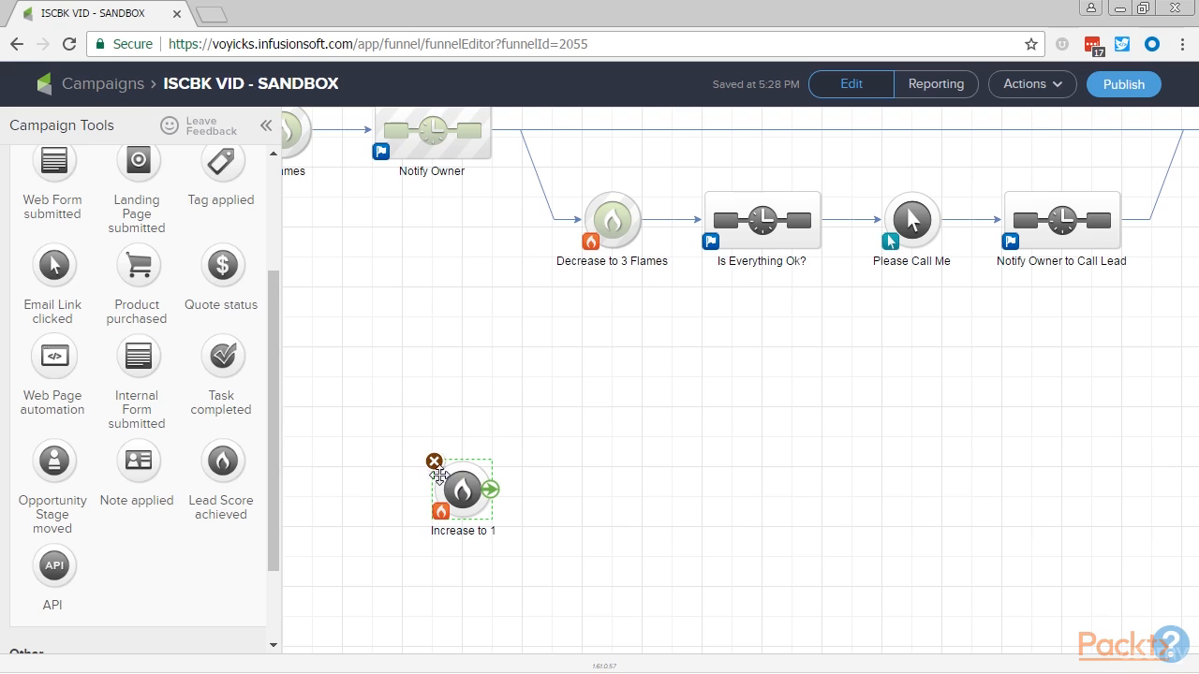
Add a sequence named "Increase to 1 Flame" to the right of the Increase to 1 goal and connect the goal to it
{"action": "scroll", "coordinate": [225, 389], "scroll_direction": "up", "scroll_amount": 1}
{"action": "scroll", "coordinate": [225, 389], "scroll_direction": "up", "scroll_amount": 1}
{"action": "left_click_drag", "start_coordinate": [52, 202], "coordinate": [566, 468]}
{"action": "type", "text": "Increate"}
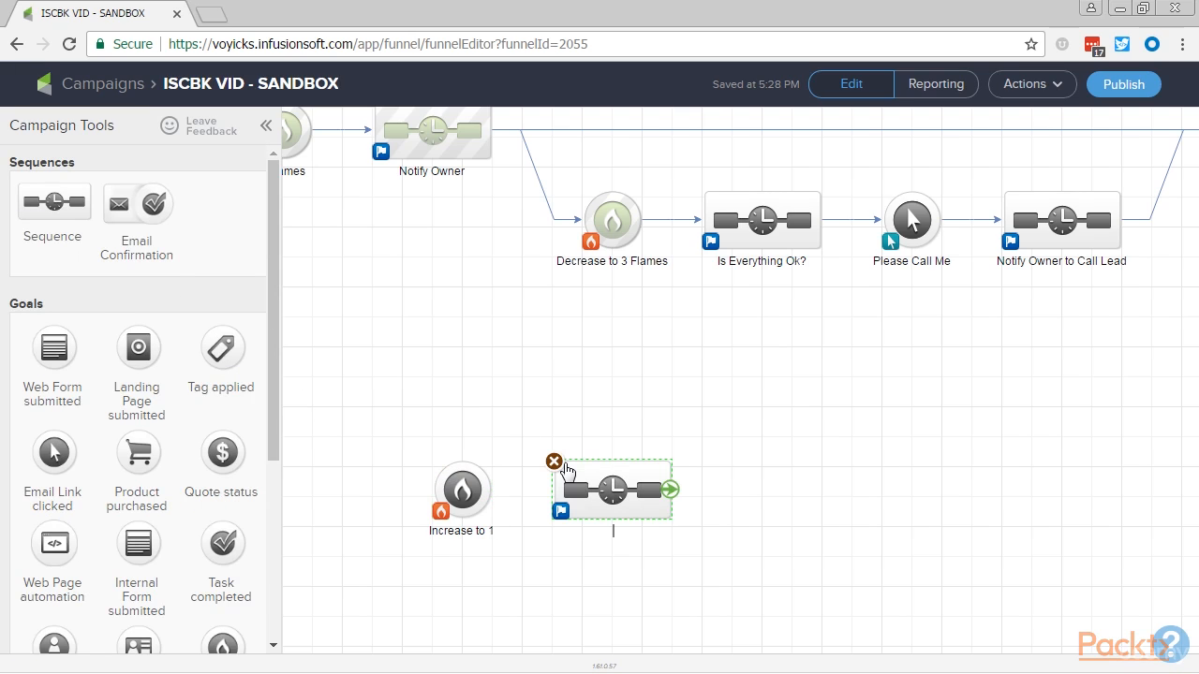
{"action": "key", "text": "BackSpace"}
{"action": "key", "text": "BackSpace"}
{"action": "type", "text": "se to 1 Flame"}
{"action": "key", "text": "Return"}
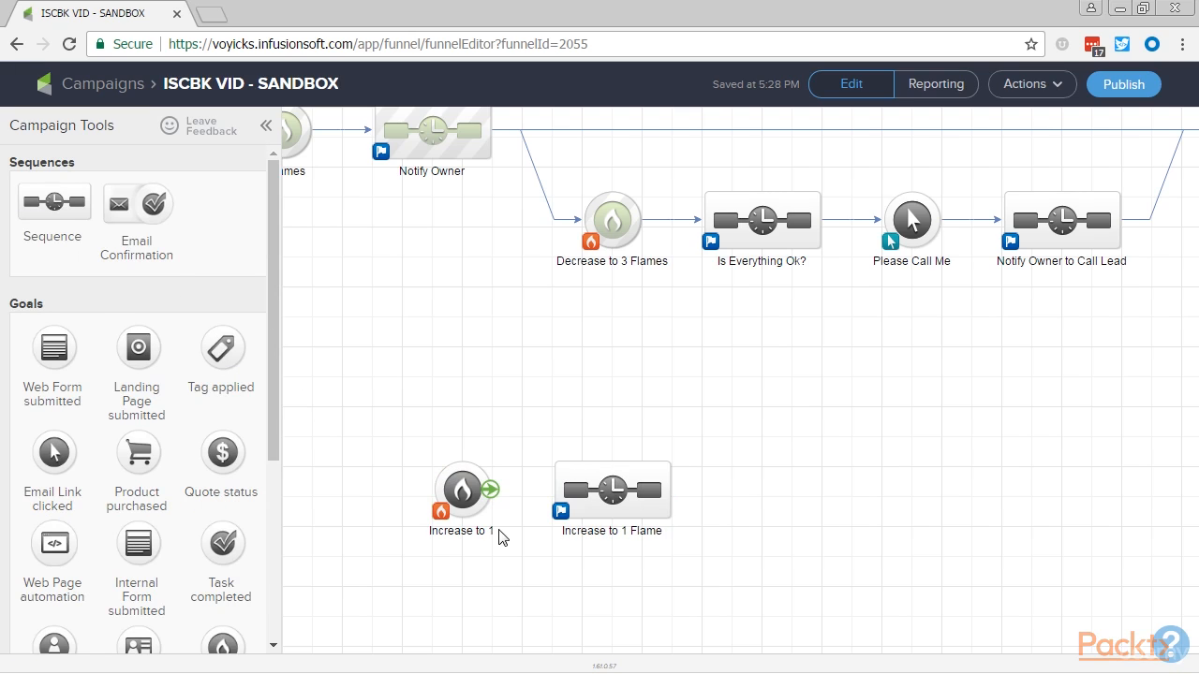
{"action": "left_click_drag", "start_coordinate": [491, 491], "coordinate": [644, 526]}
Duplicate the Increase to 1 goal and its sequence, place the copies up and to the right, and connect the original sequence to the copied goal
{"action": "left_click_drag", "start_coordinate": [715, 539], "coordinate": [348, 413]}
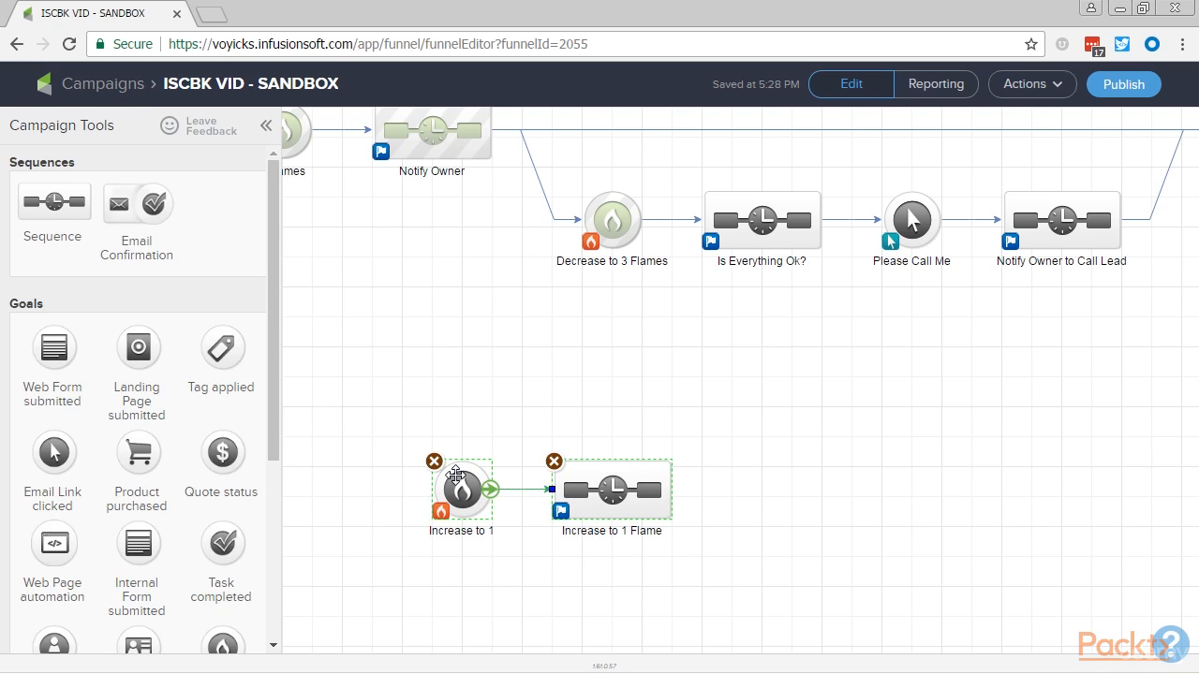
{"action": "right_click", "coordinate": [473, 490]}
{"action": "left_click", "coordinate": [473, 491]}
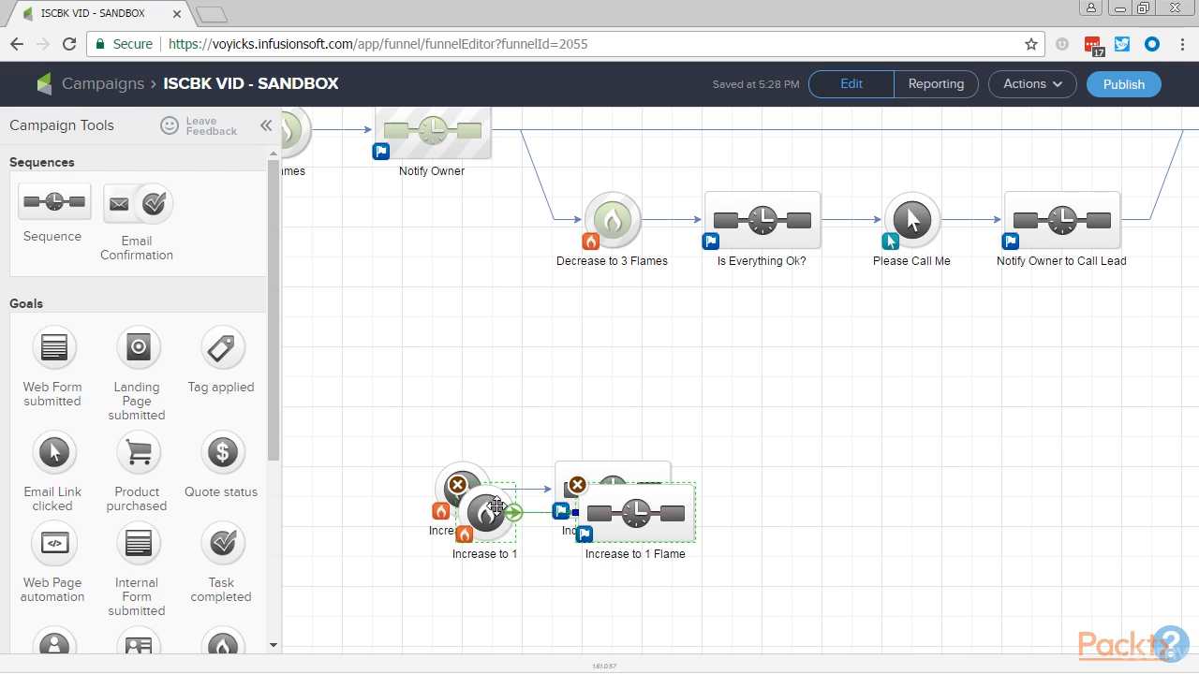
{"action": "left_click_drag", "start_coordinate": [486, 512], "coordinate": [757, 431]}
{"action": "left_click_drag", "start_coordinate": [670, 490], "coordinate": [730, 431]}
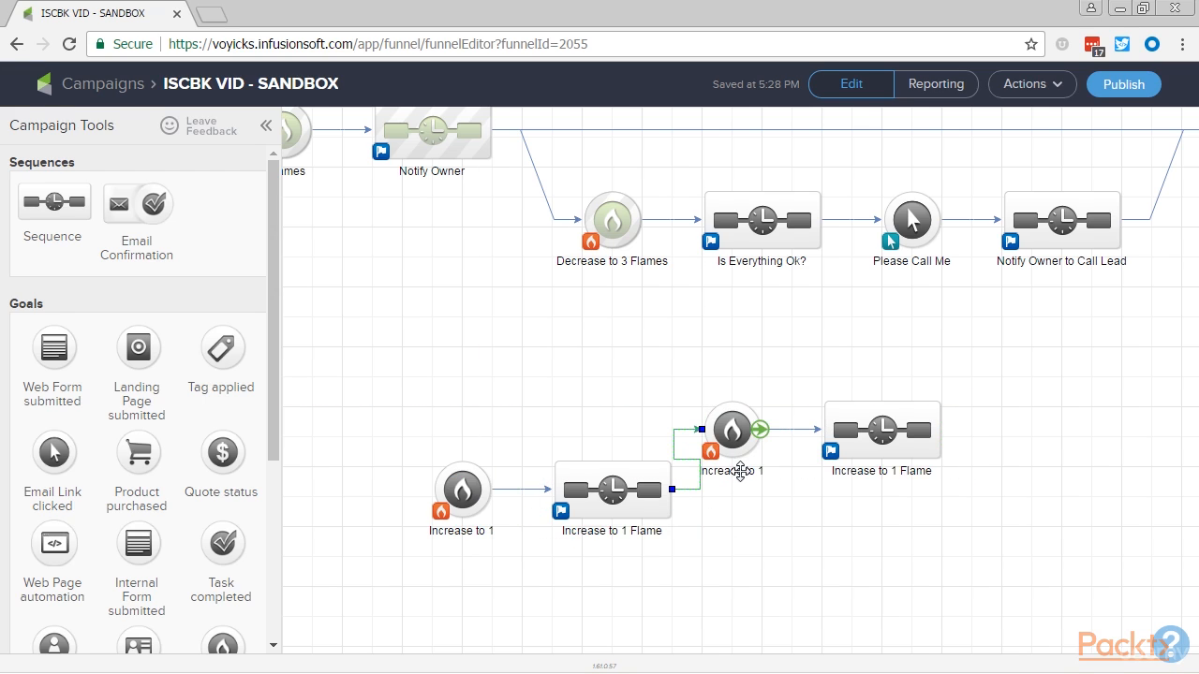
Rename the copied goal as "Increase to 2" and its sequence as "Increase to 2 Flame"
{"action": "left_click", "coordinate": [742, 471]}
{"action": "key", "text": "Right"}
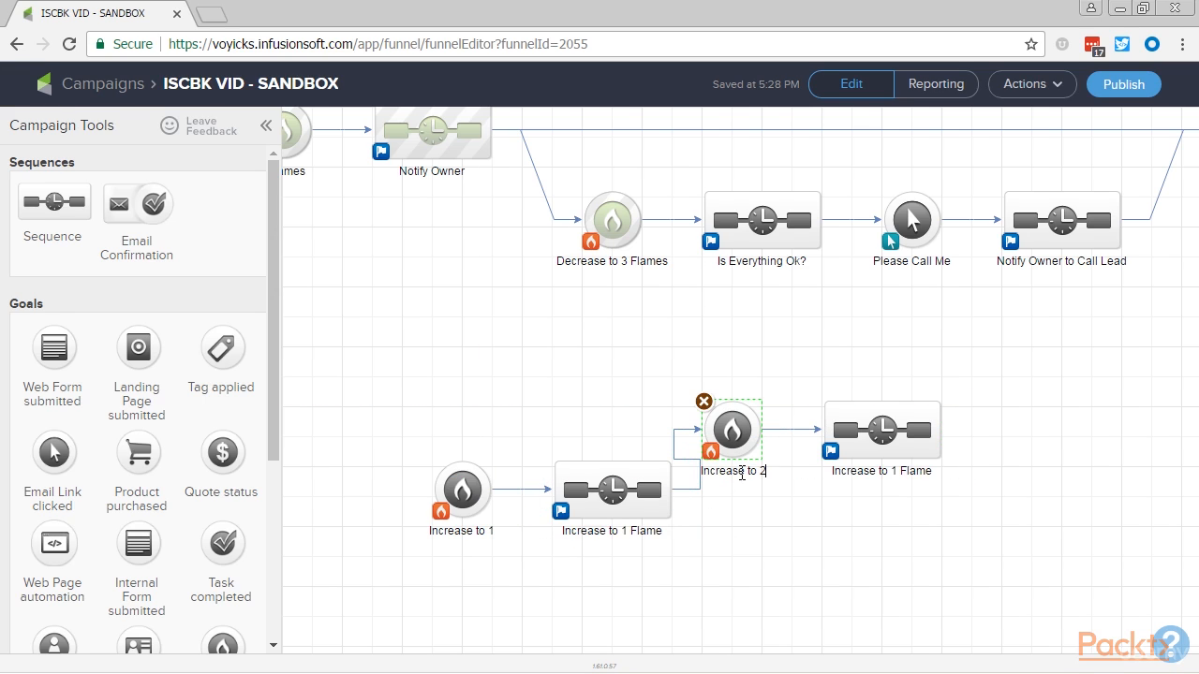
{"action": "left_click", "coordinate": [883, 471]}
{"action": "left_click", "coordinate": [901, 470]}
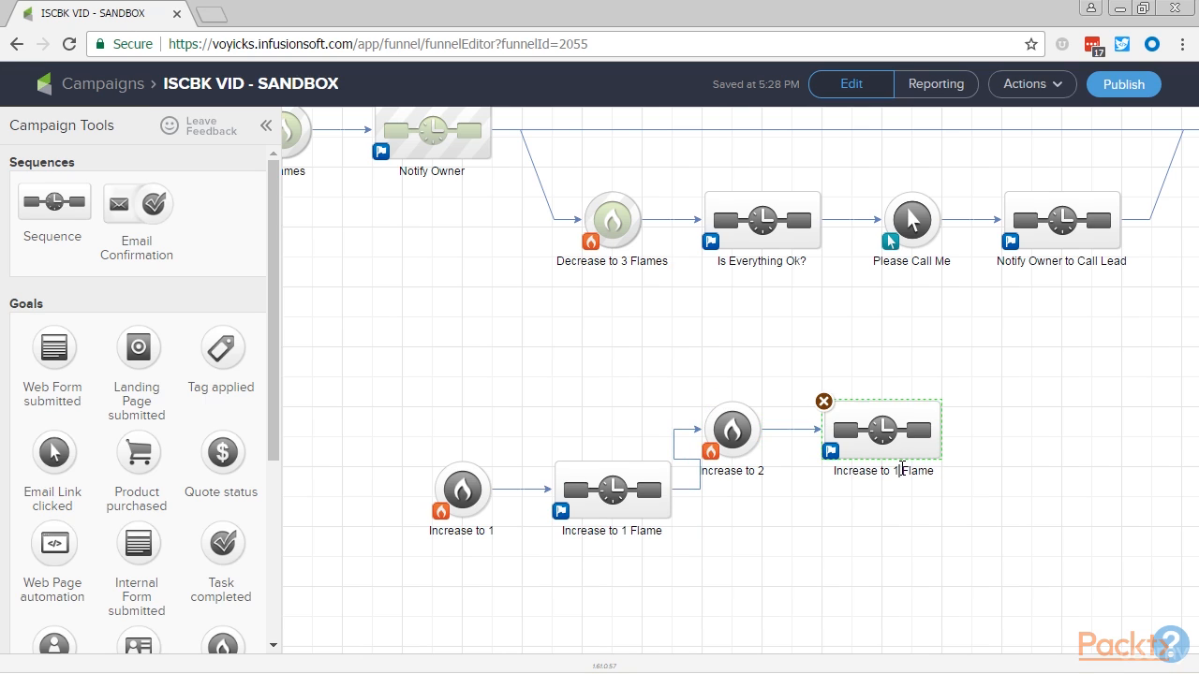
{"action": "left_click", "coordinate": [807, 497]}
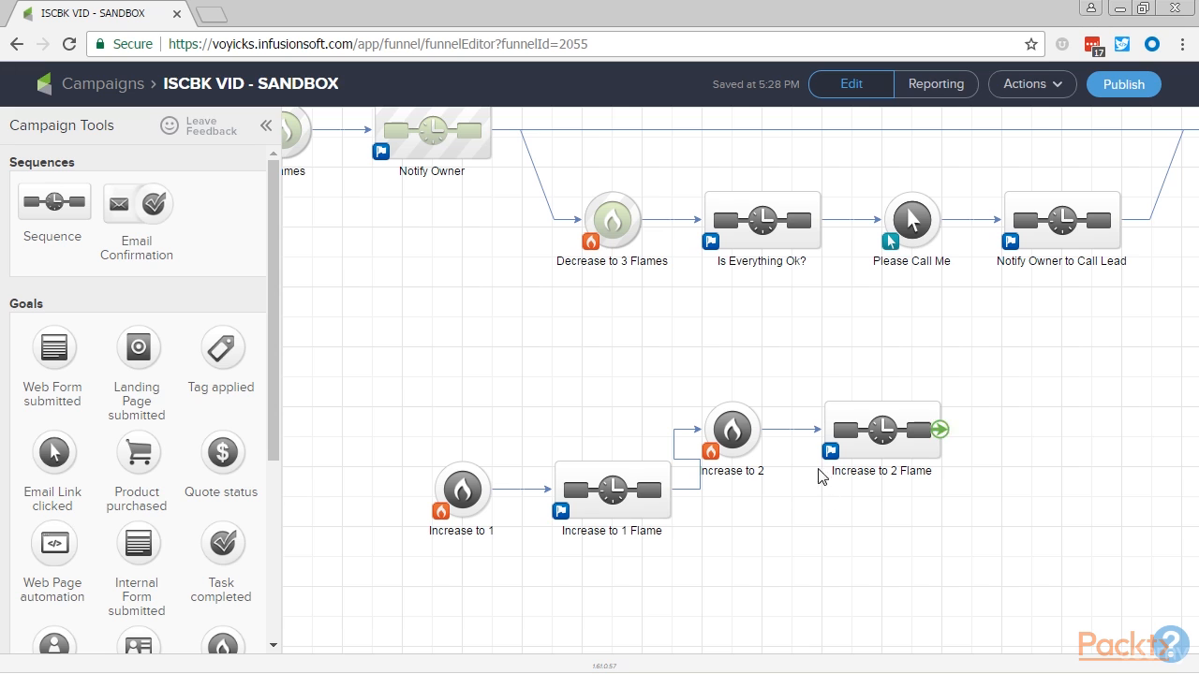
Rename the copied goal as "Increase to 5" and its connected sequence as "Increase to 5 Flame"
{"action": "left_click", "coordinate": [748, 474]}
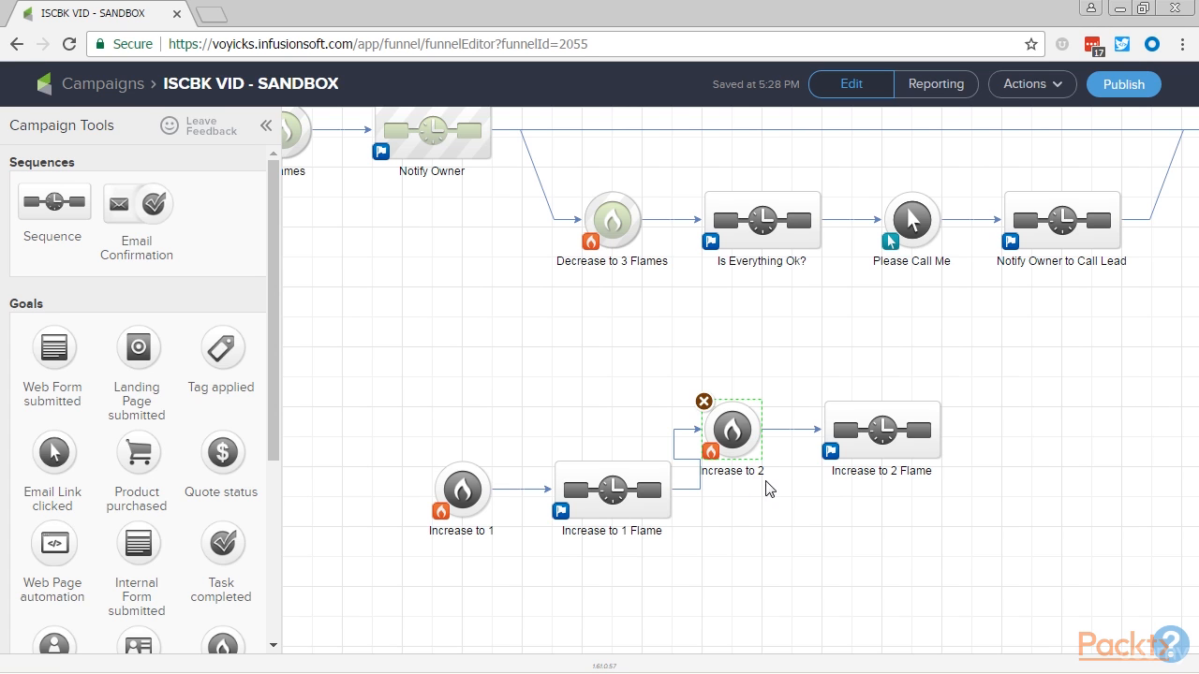
{"action": "double_click", "coordinate": [758, 471]}
{"action": "type", "text": "5"}
{"action": "key", "text": "Return"}
{"action": "double_click", "coordinate": [894, 472]}
{"action": "left_click", "coordinate": [897, 472]}
{"action": "key", "text": "BackSpace"}
{"action": "type", "text": "5"}
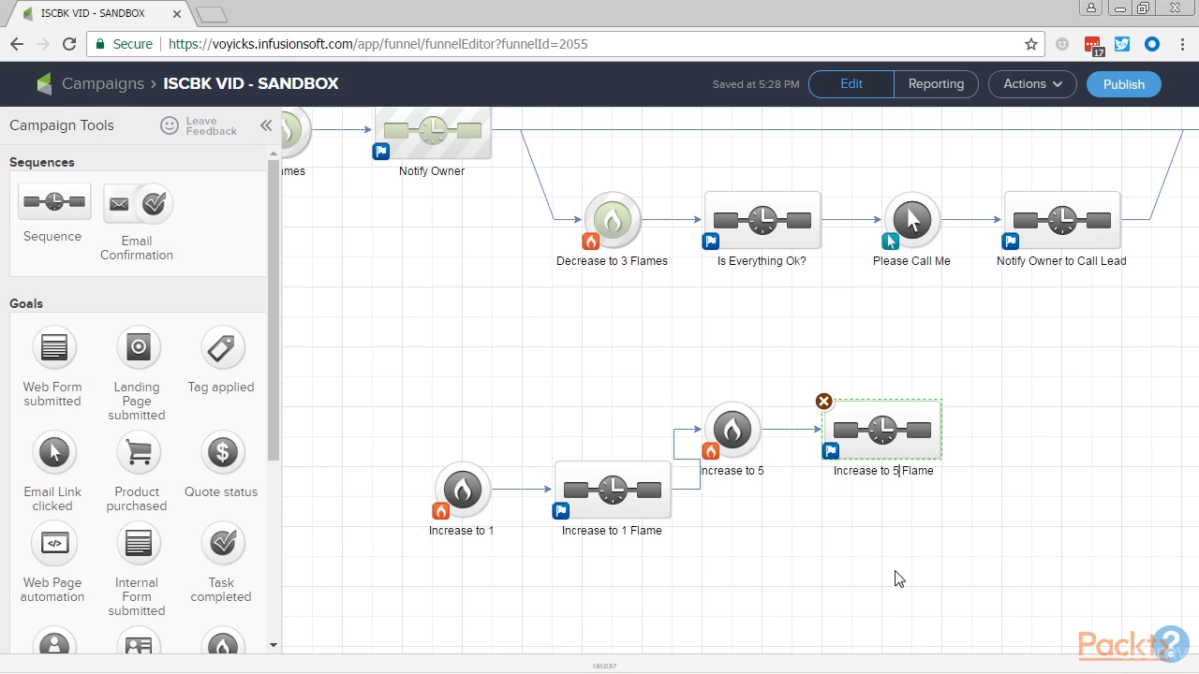
{"action": "left_click", "coordinate": [896, 570]}
Shift the Increase to 5 goal and its sequence slightly right, and place a duplicate of the pair below and to their right
{"action": "left_click_drag", "start_coordinate": [994, 484], "coordinate": [666, 365]}
{"action": "left_click_drag", "start_coordinate": [723, 428], "coordinate": [754, 428]}
{"action": "left_click_drag", "start_coordinate": [1024, 487], "coordinate": [693, 375]}
{"action": "key", "text": "ctrl+c"}
{"action": "key", "text": "ctrl+v"}
{"action": "left_click", "coordinate": [1038, 522]}
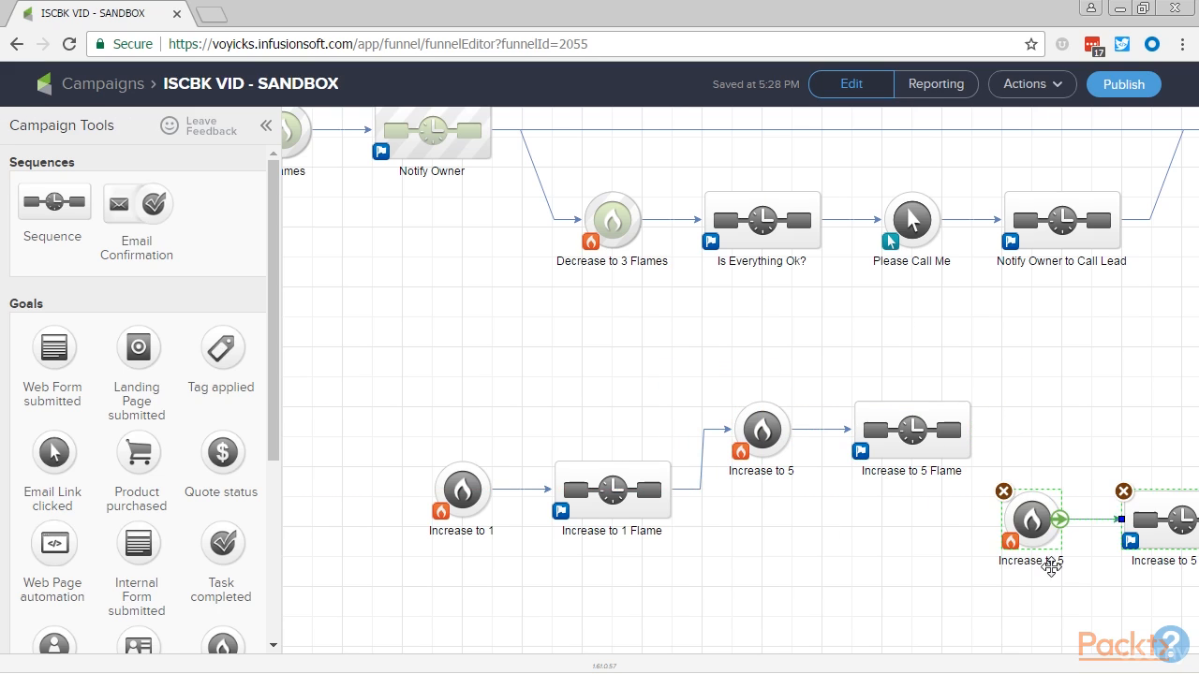
Rename the duplicated goal as "Decrease to 4" and connect the original Increase to 5 Flame sequence to it
{"action": "left_click", "coordinate": [1040, 560]}
{"action": "type", "text": "D"}
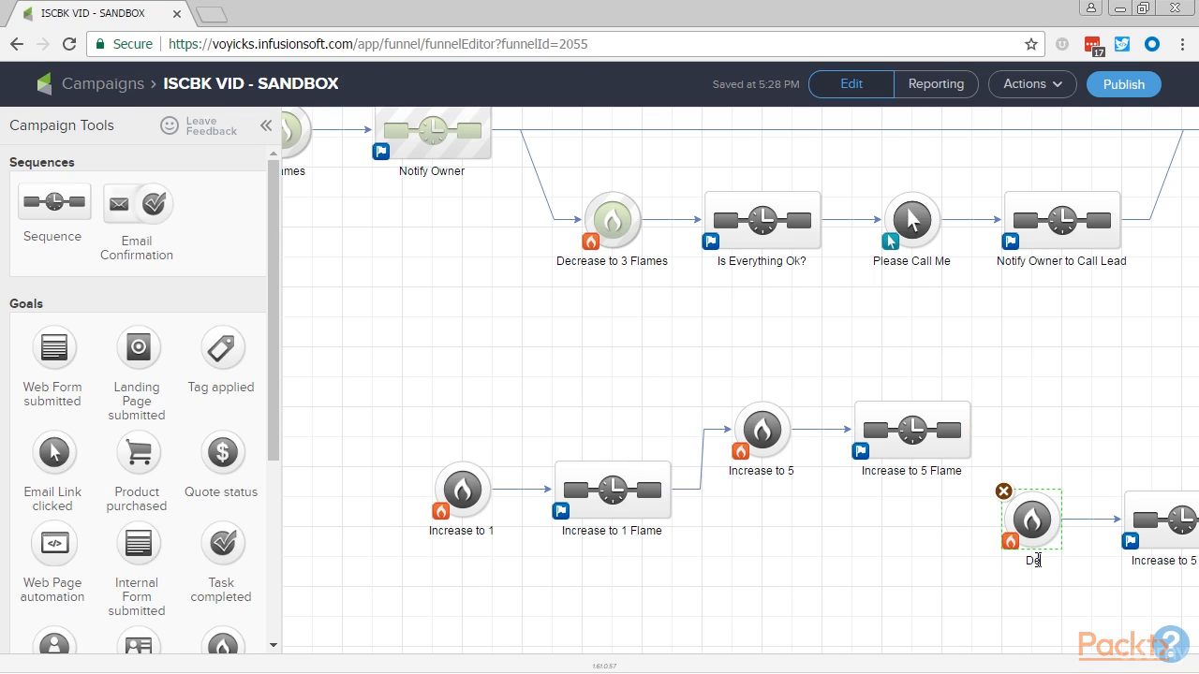
{"action": "type", "text": "ecrease to 4"}
{"action": "left_click", "coordinate": [796, 509]}
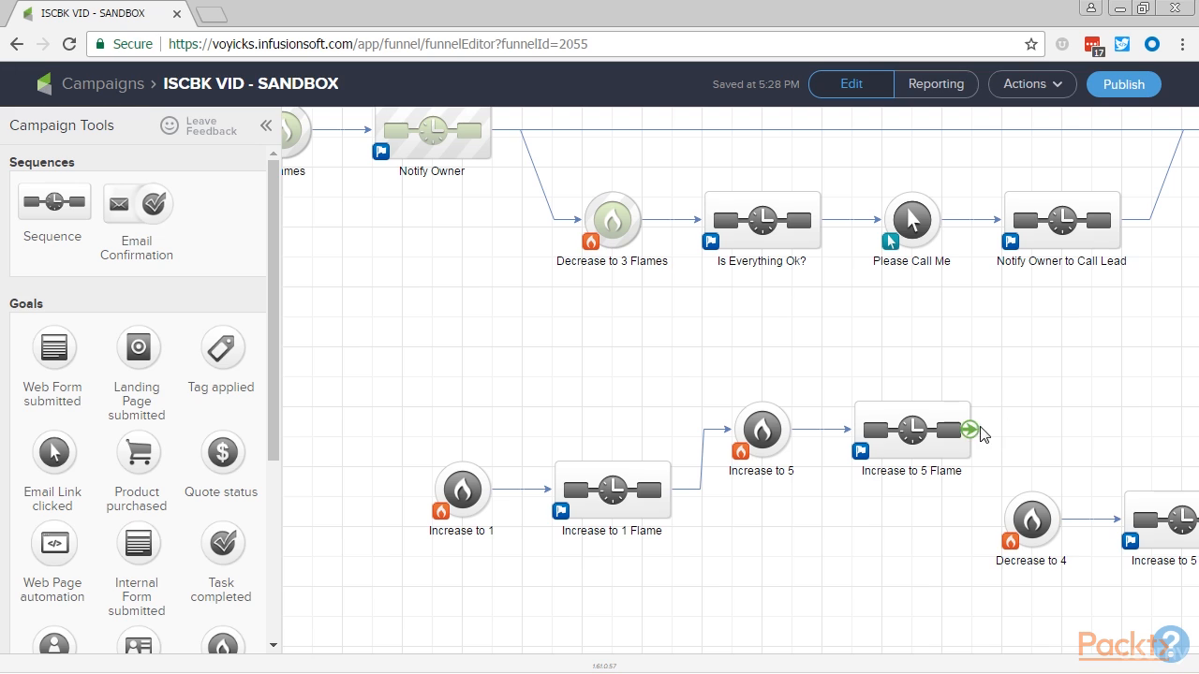
{"action": "left_click_drag", "start_coordinate": [971, 429], "coordinate": [1030, 519]}
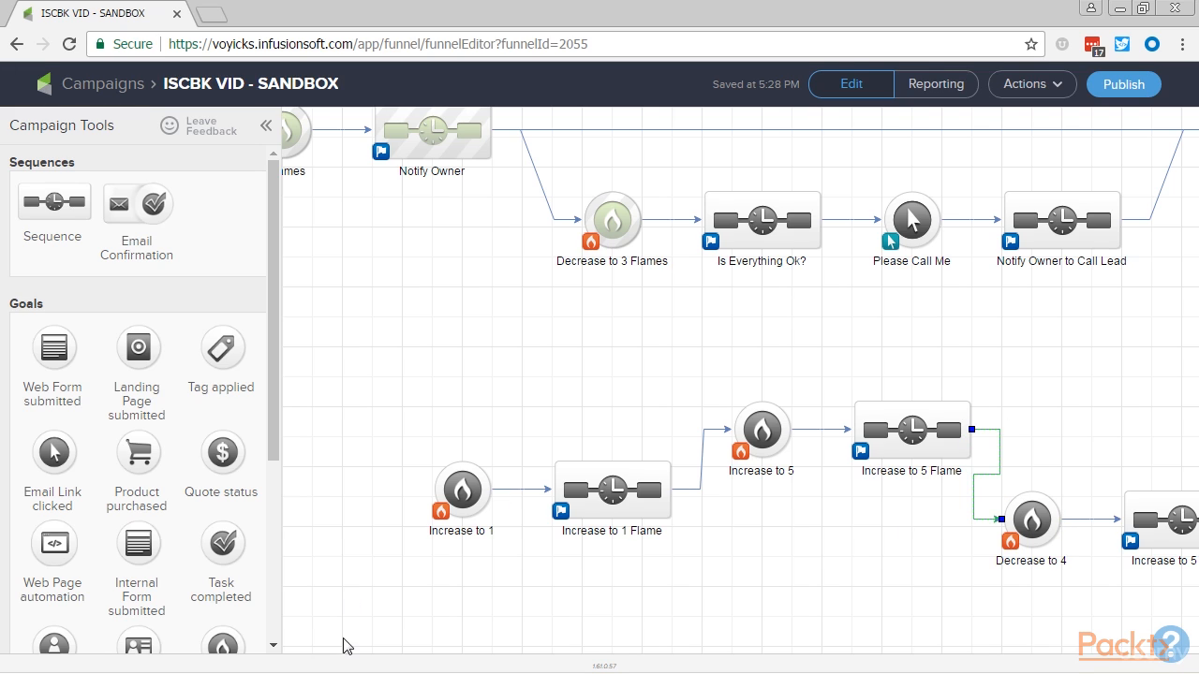
{"action": "left_click", "coordinate": [890, 584]}
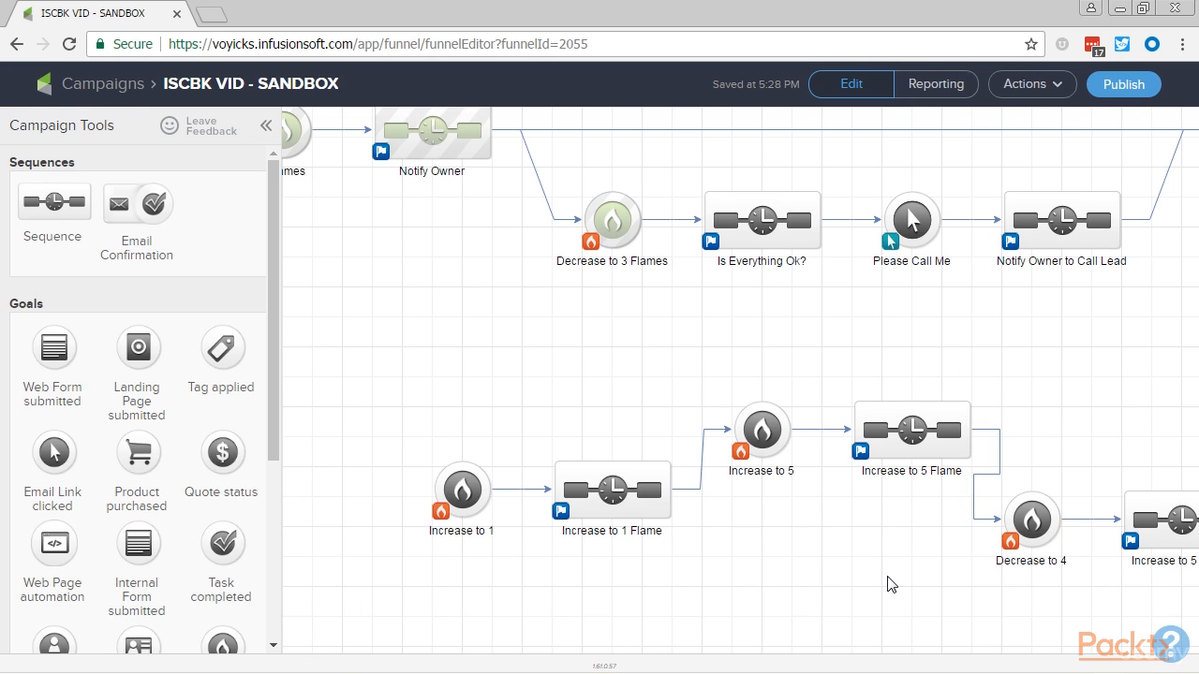